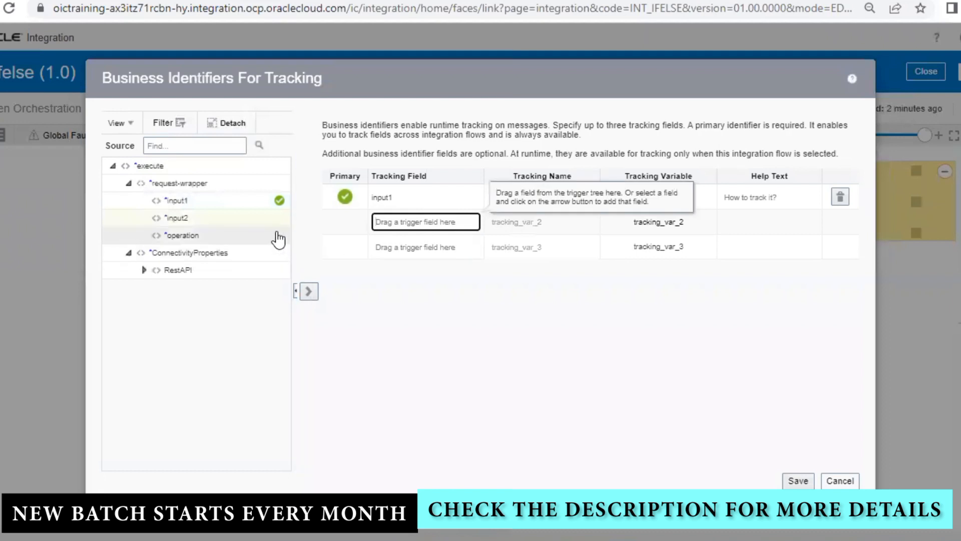
Add the request-wrapper fields input2 and operation as the second and third tracking fields and save the business identifiers.
left_click(288, 219)
left_click(404, 227)
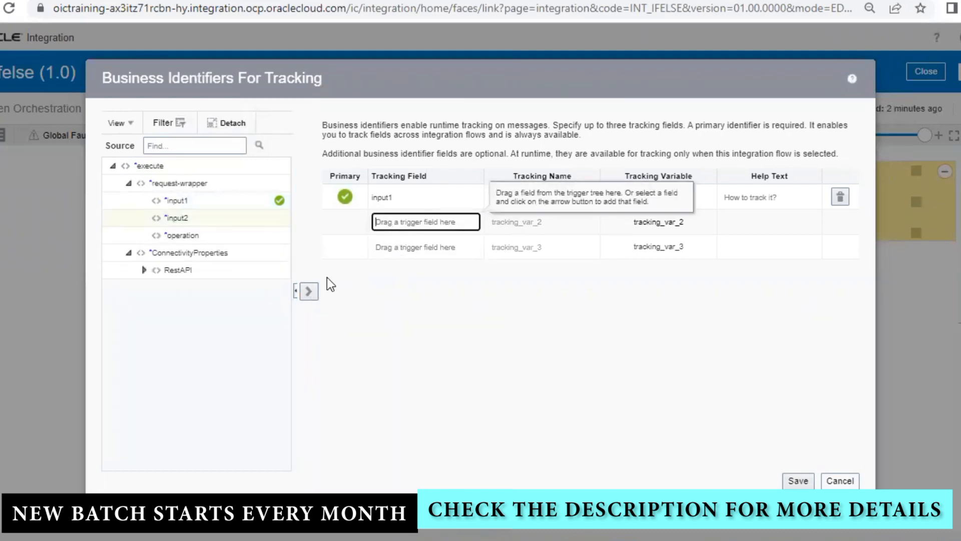
left_click(309, 291)
left_click(237, 236)
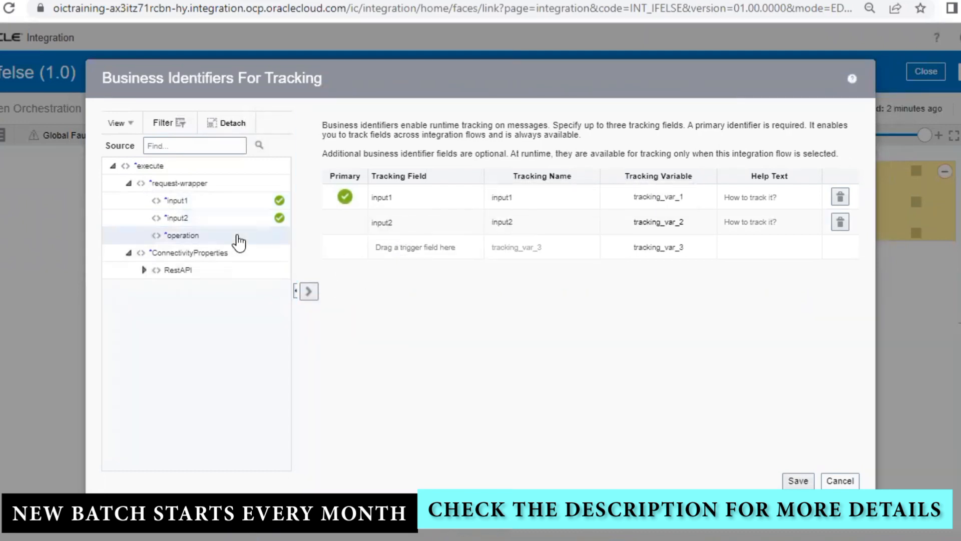
left_click(375, 246)
left_click(309, 291)
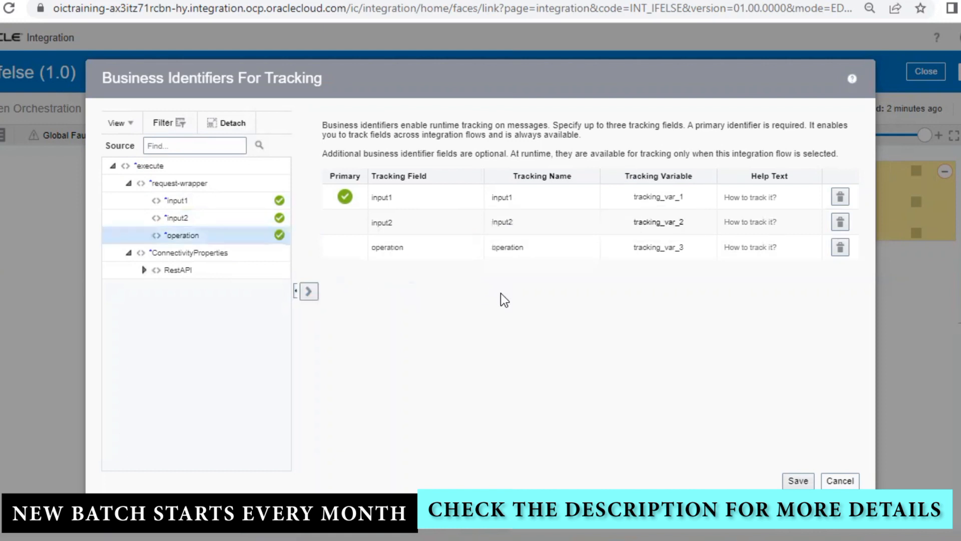
left_click(799, 481)
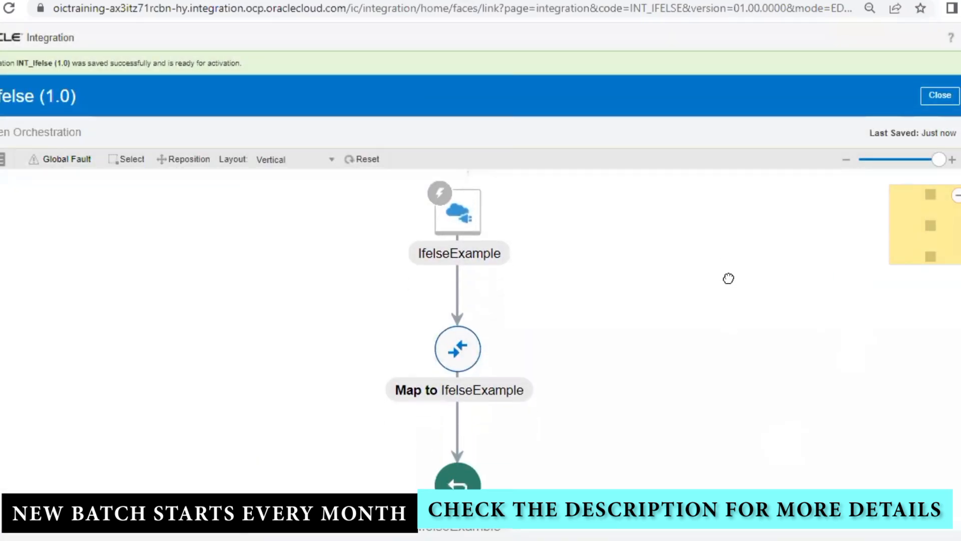
Insert an Assign action named GlobalVariable_Assign between the IfelseExample trigger and the Map to IfelseExample.
left_click(960, 241)
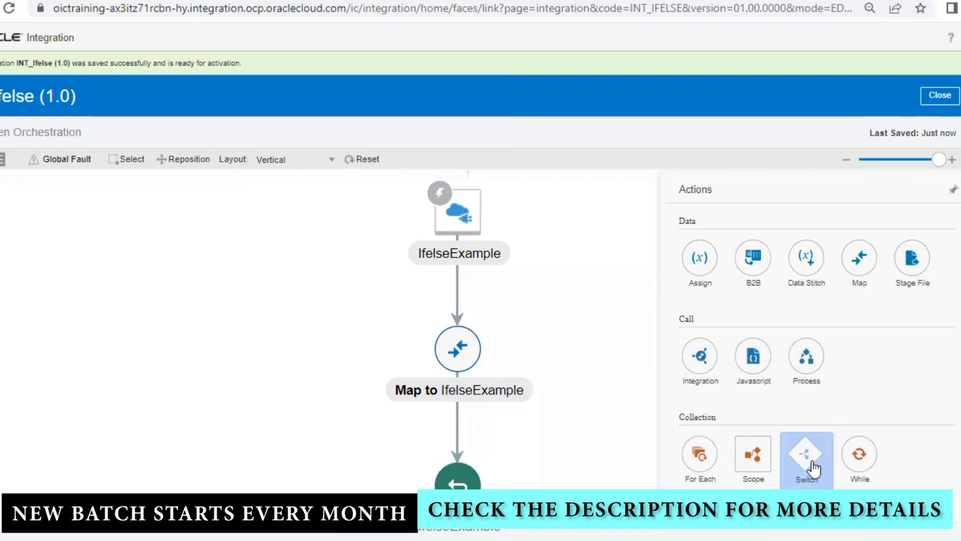
left_click_drag(806, 454, 515, 292)
left_click(960, 240)
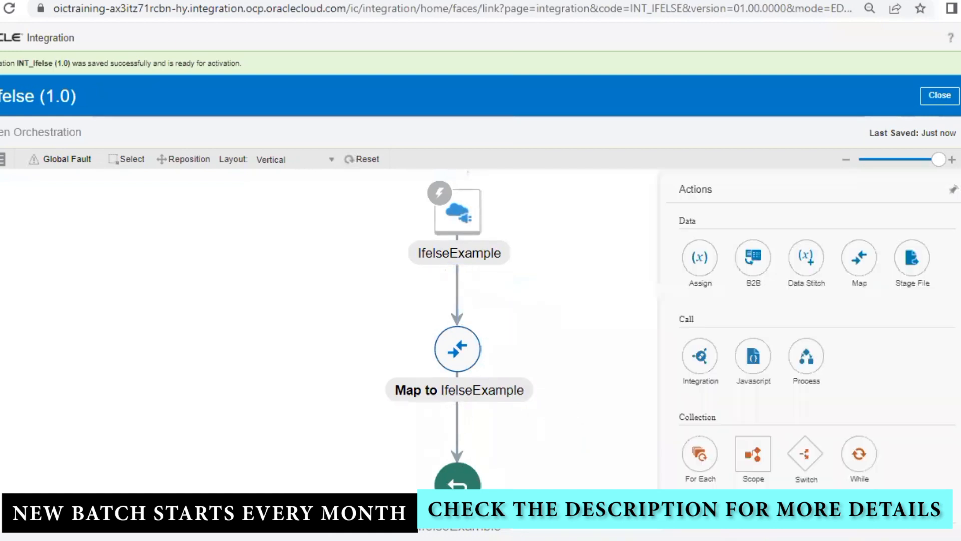
left_click_drag(714, 263, 460, 283)
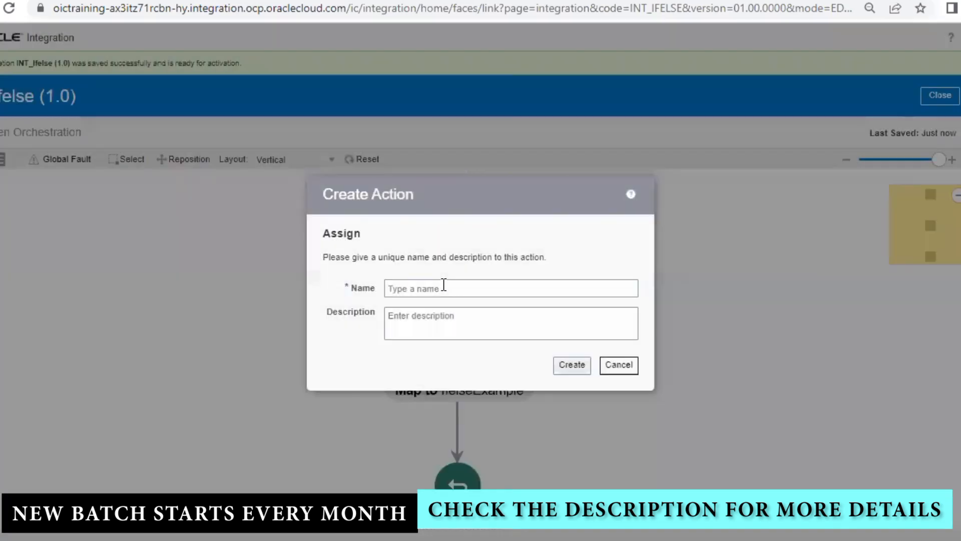
left_click(441, 288)
type("Gl")
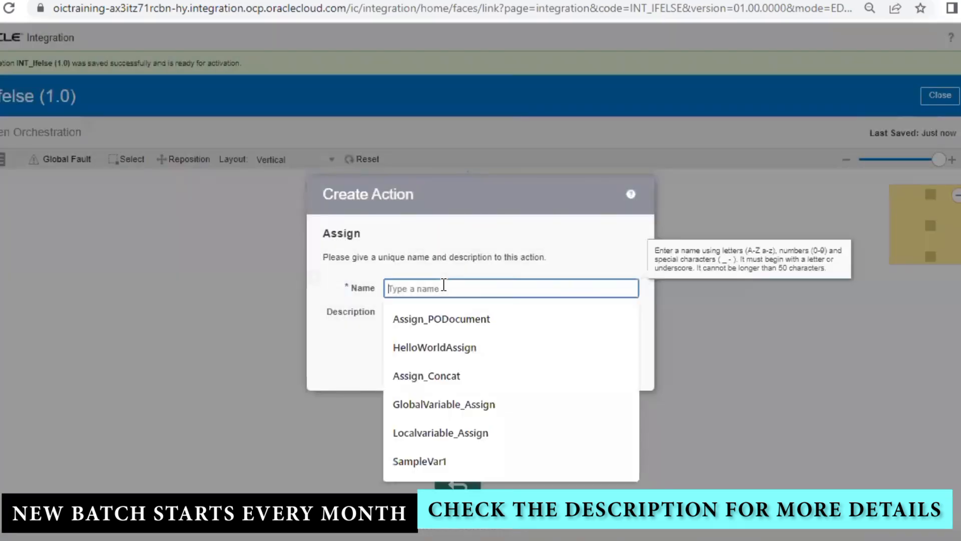
type("obal")
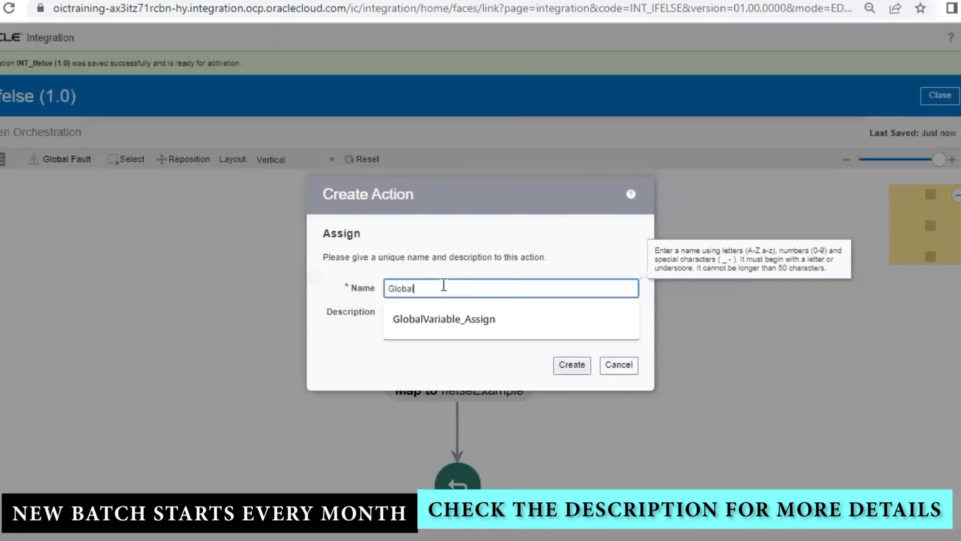
key("Down")
key("Return")
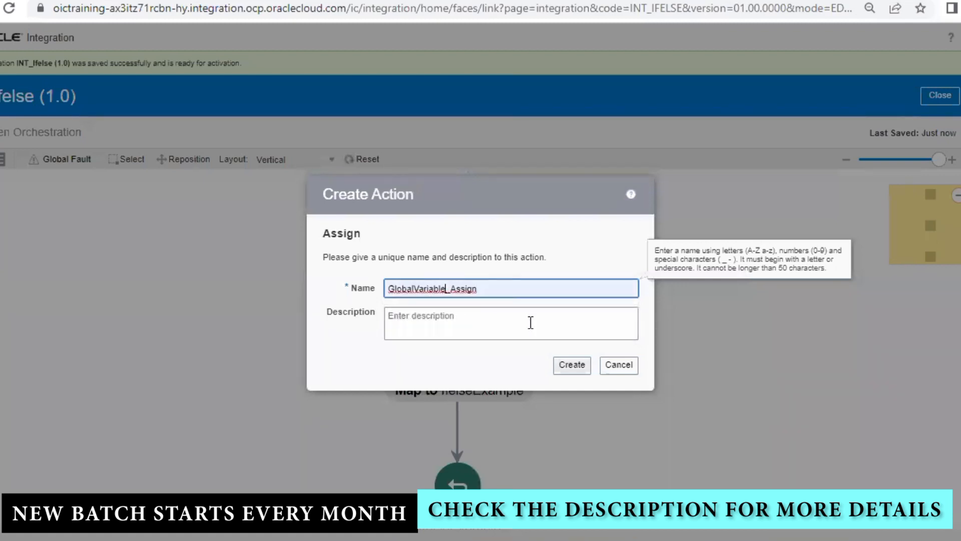
left_click(571, 366)
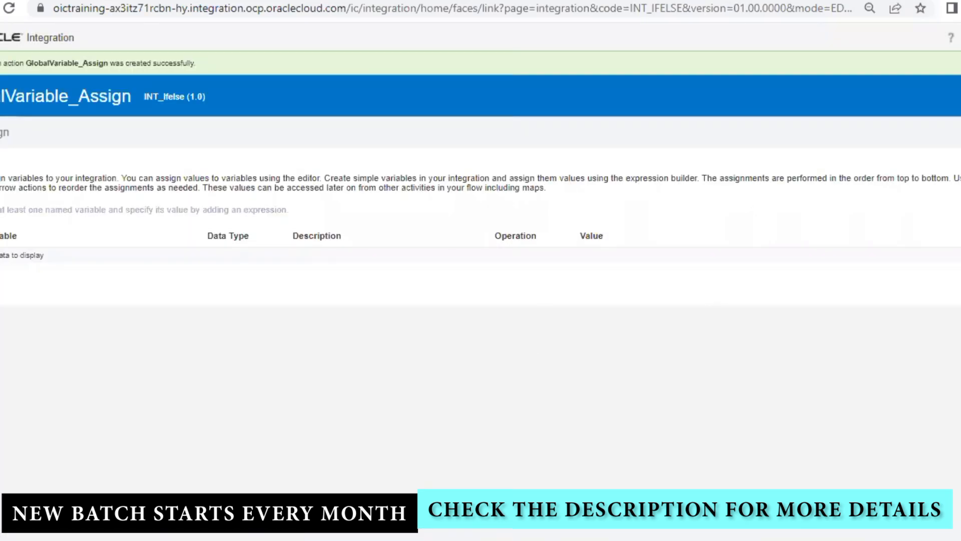
Add a variable to the assign action and name it IntegrationName.
double_click(133, 272)
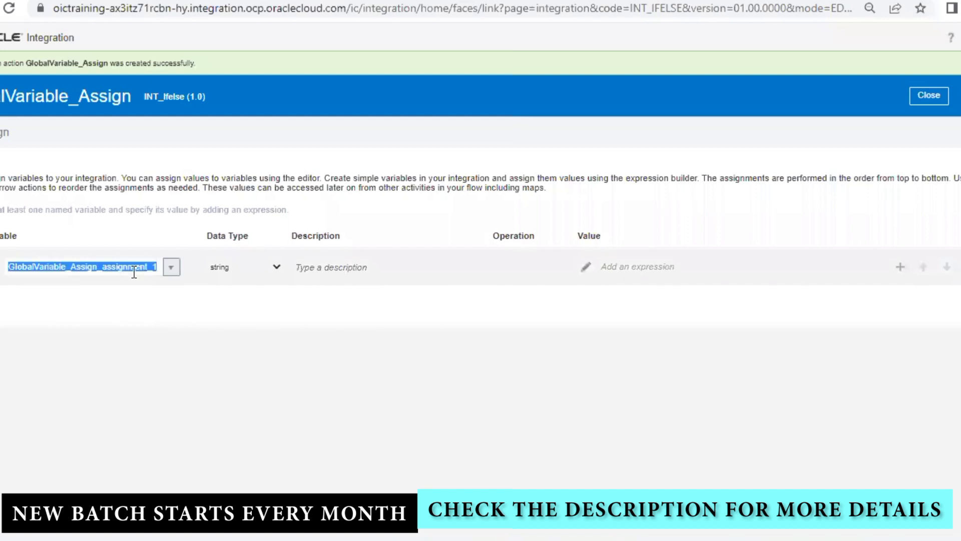
type("Integ")
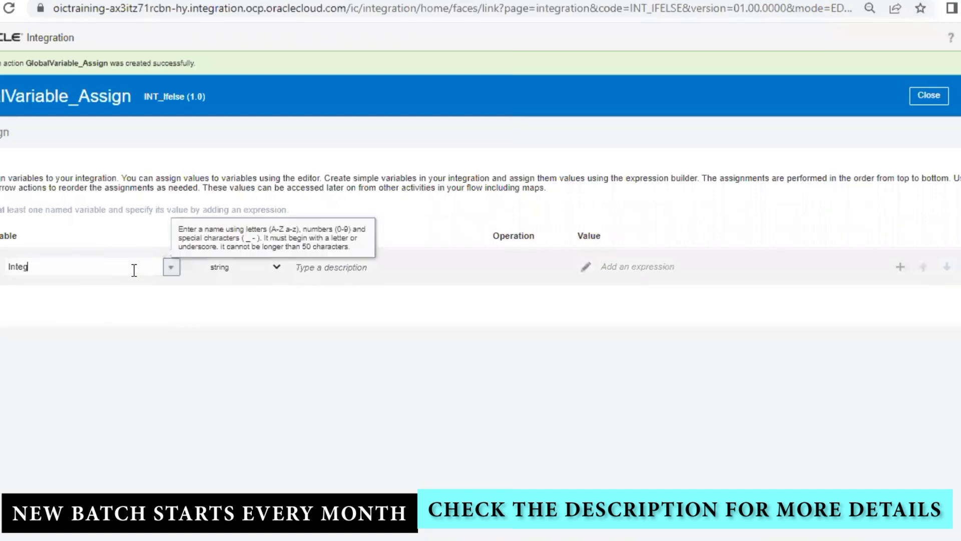
type("egrationName")
left_click_drag(55, 267, 8, 267)
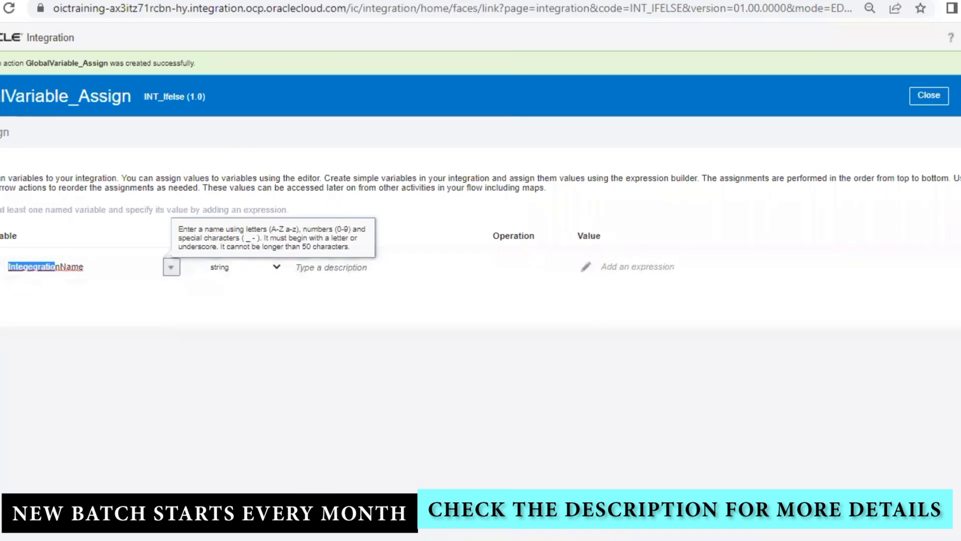
type("Integratio")
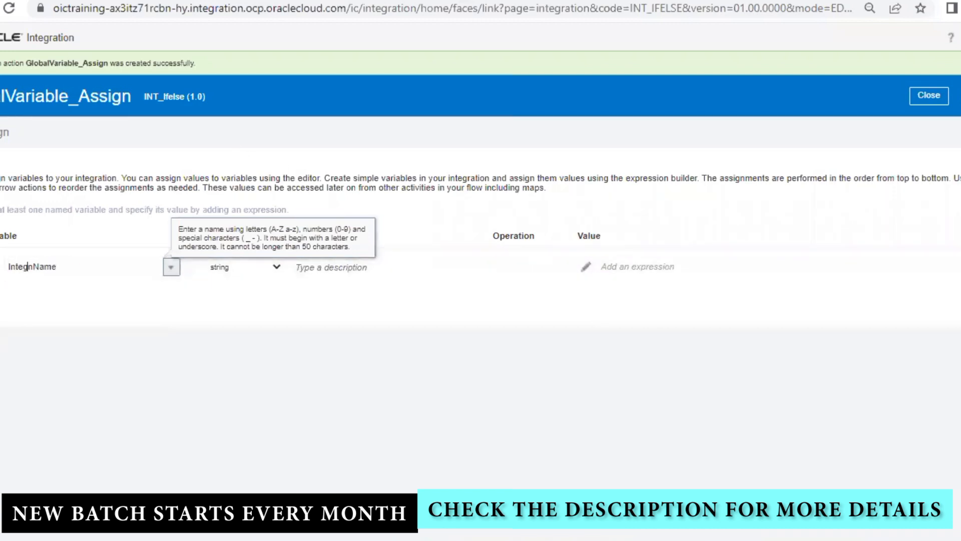
type("n")
key("BackSpace")
left_click(126, 315)
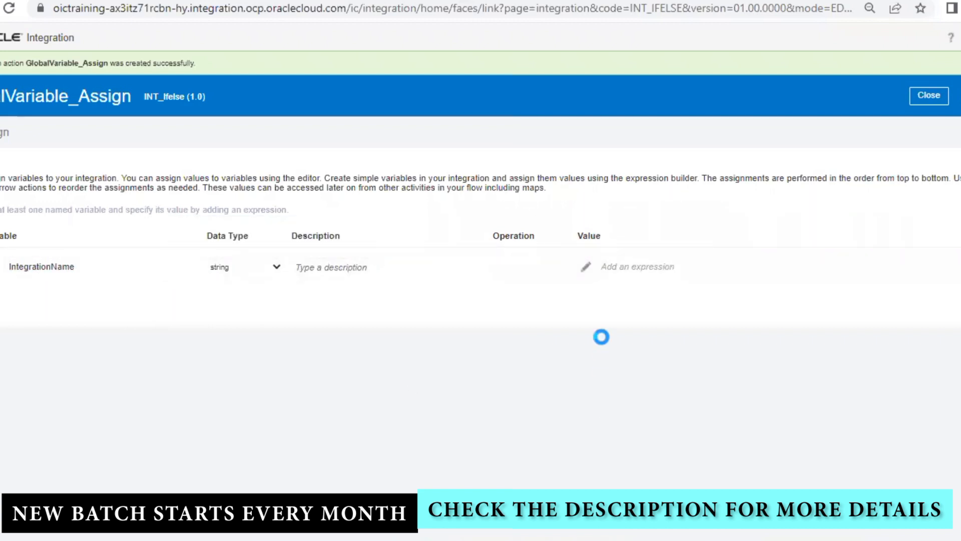
Set the value of IntegrationName to the name element under the integration metadata, and validate the expression.
left_click(593, 272)
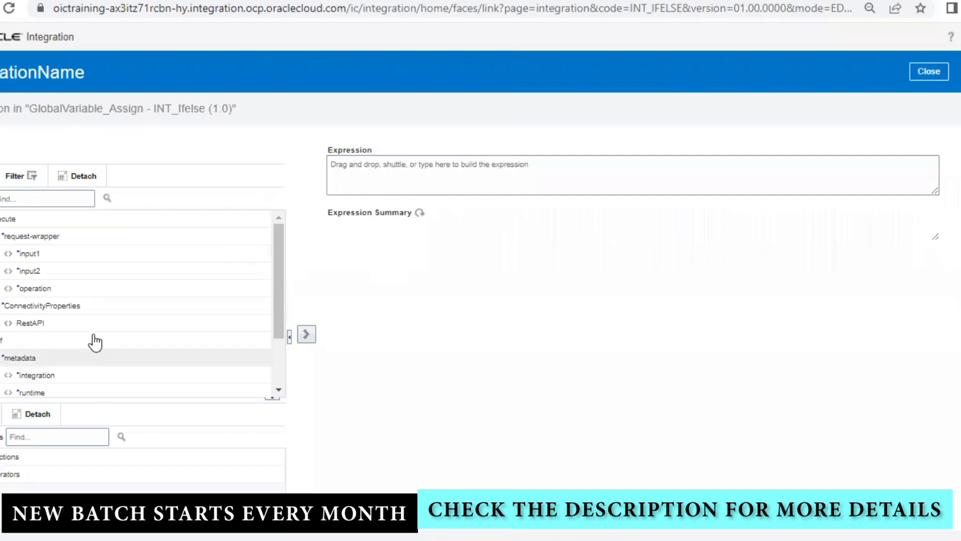
scroll(58, 369, "down", 2)
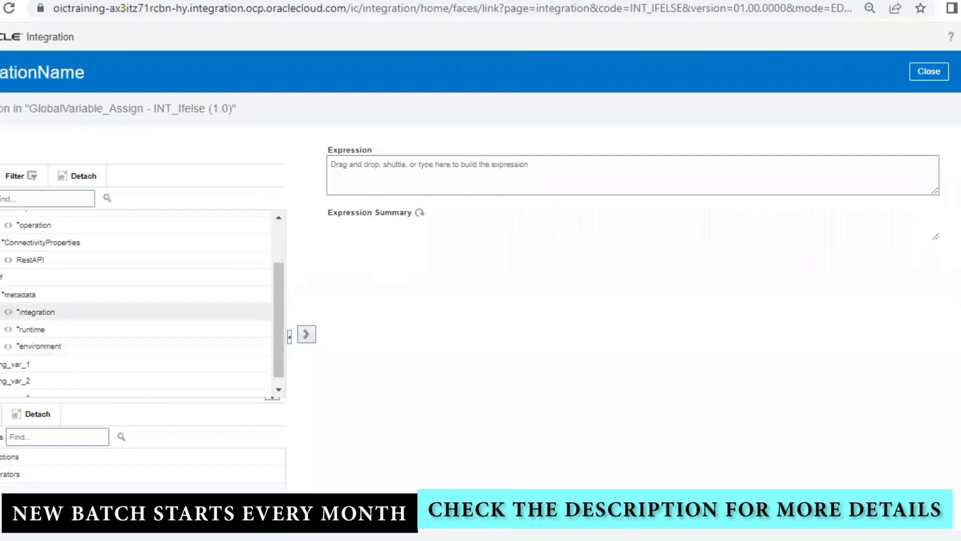
left_click(8, 312)
left_click_drag(97, 333, 555, 181)
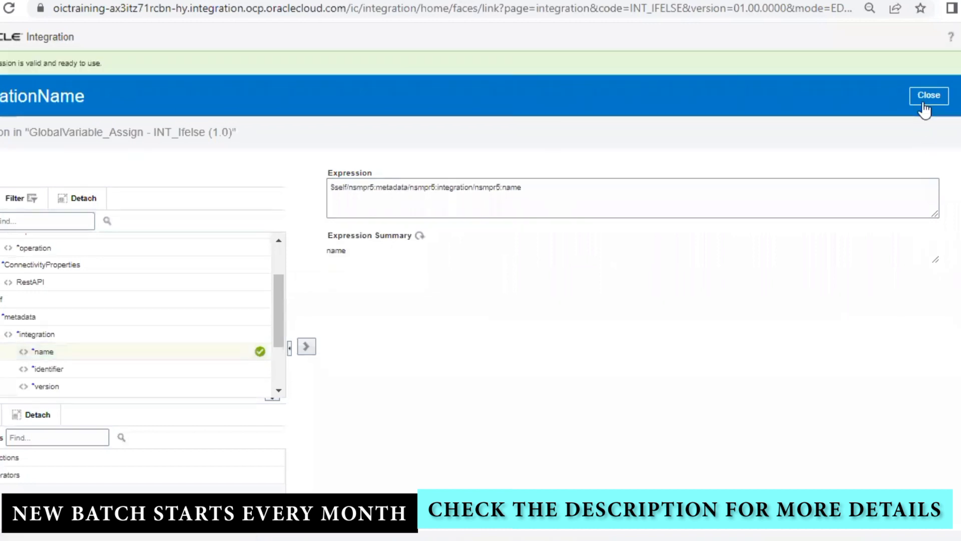
left_click(924, 106)
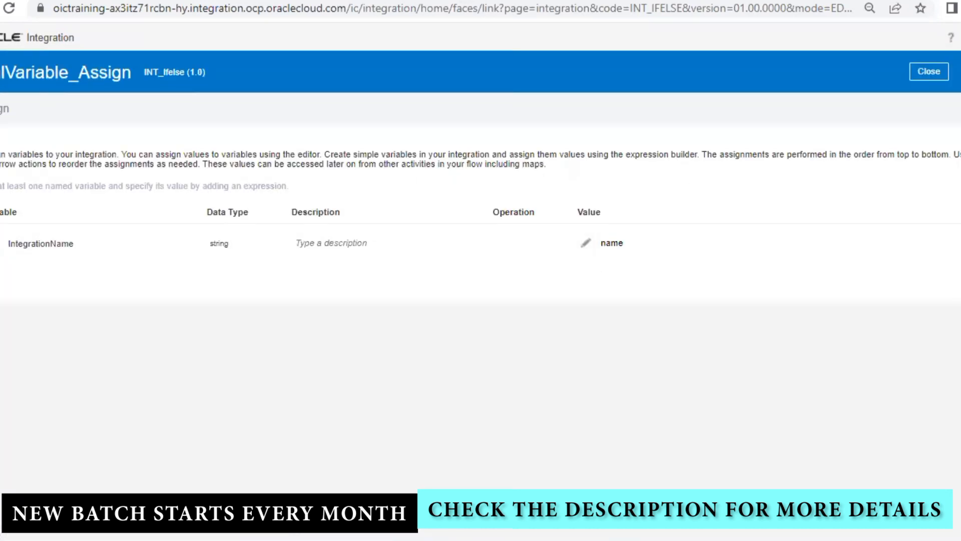
Add a second variable named InstanceID, valued with instanceId from the runtime metadata, then validate and close the assign action.
double_click(77, 281)
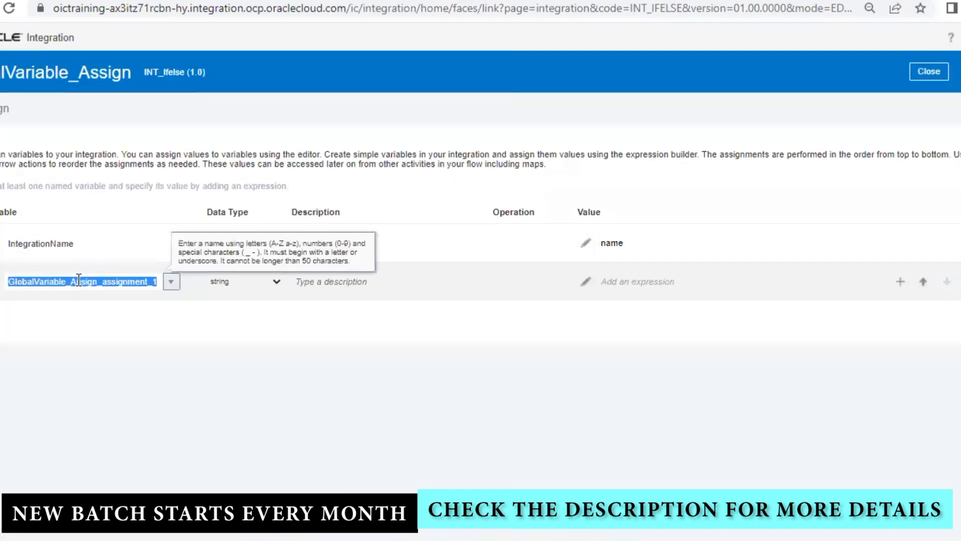
type("InstanceID")
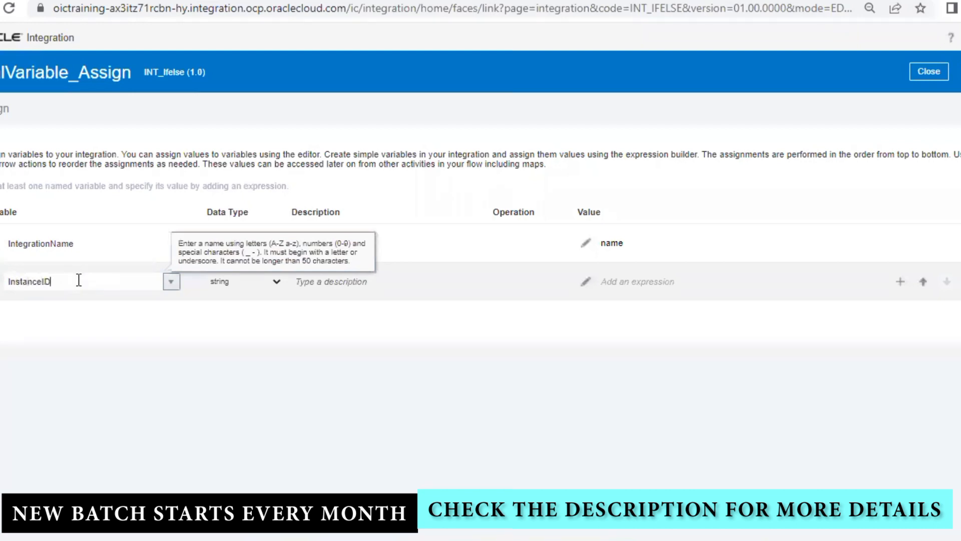
left_click(294, 317)
left_click(589, 284)
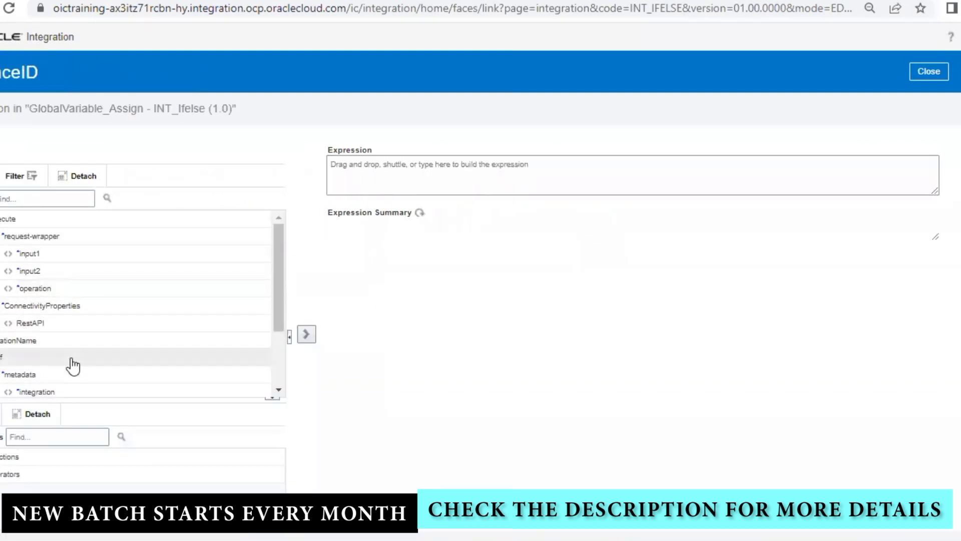
scroll(70, 365, "down", 3)
left_click(4, 321)
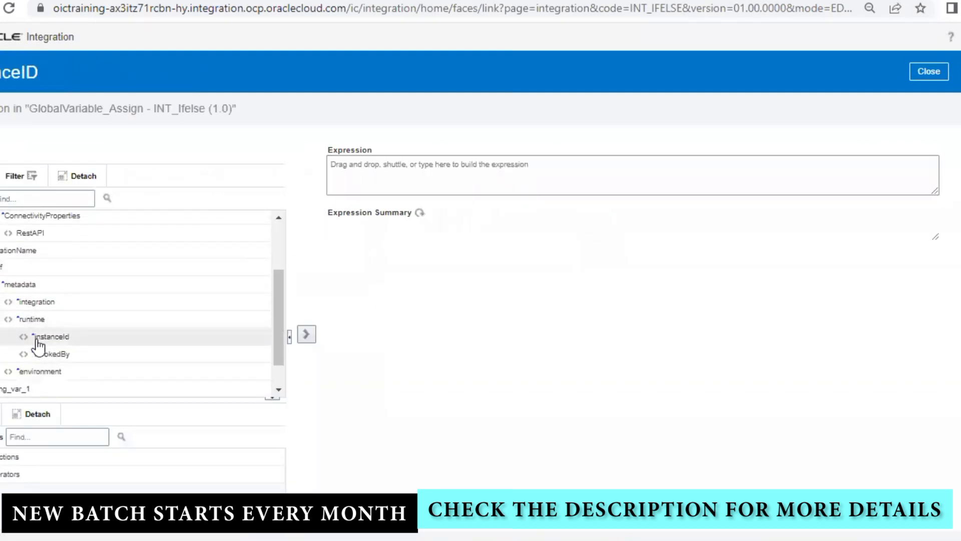
left_click_drag(37, 338, 510, 178)
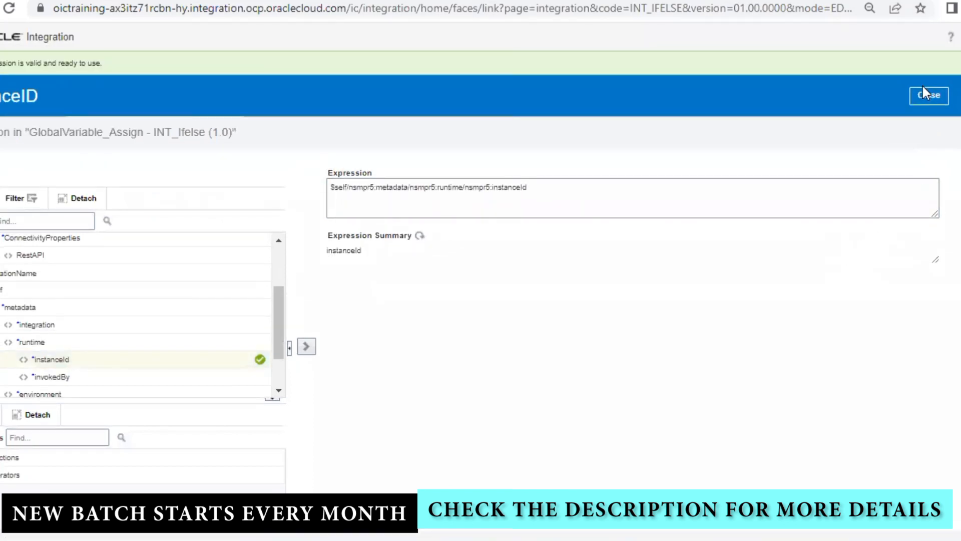
left_click(925, 95)
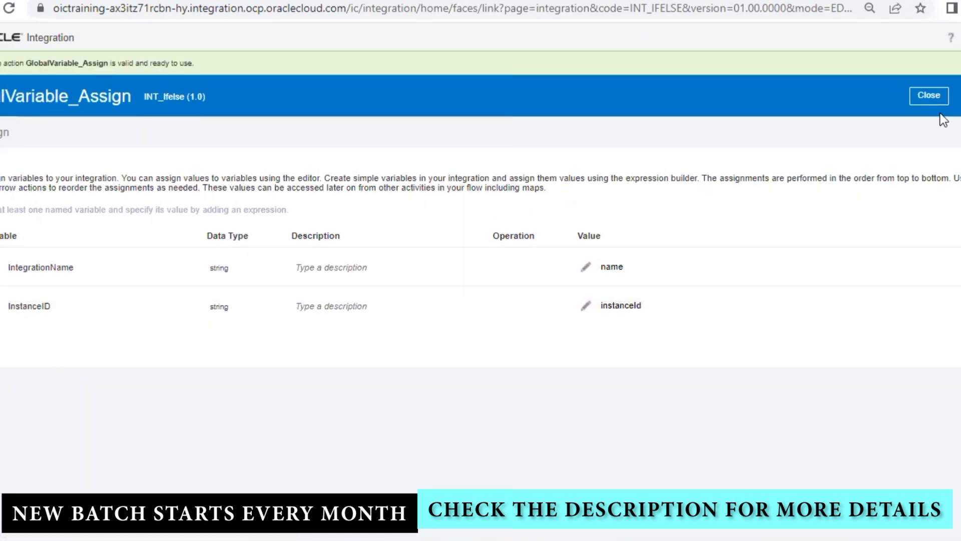
left_click(933, 95)
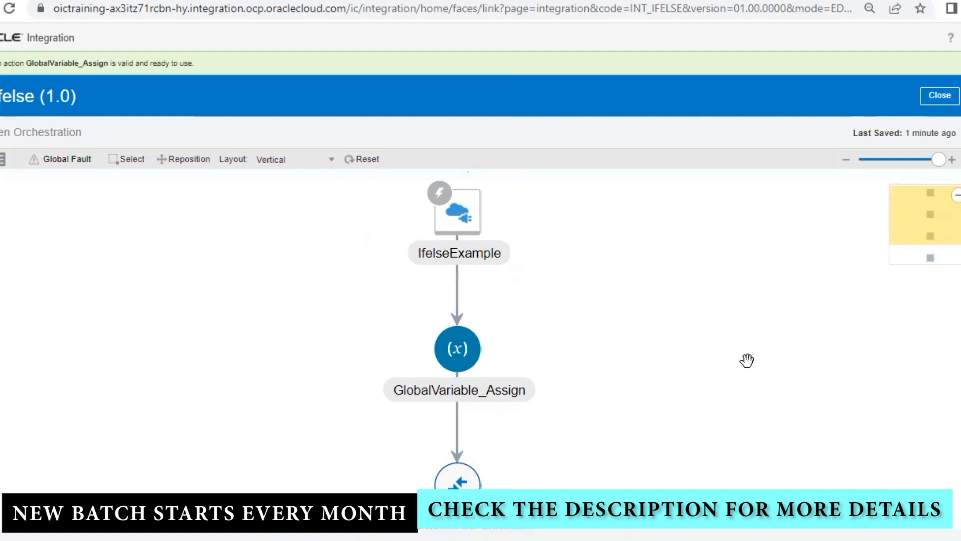
Insert a Switch action directly after GlobalVariable_Assign in the orchestration flow.
scroll(746, 361, "down", 3)
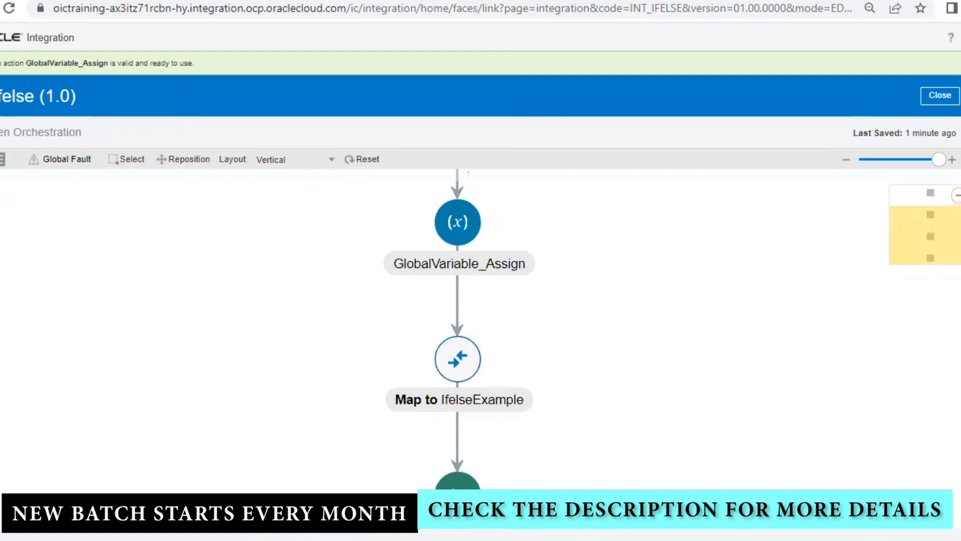
scroll(852, 380, "down", 1)
left_click_drag(807, 386, 458, 291)
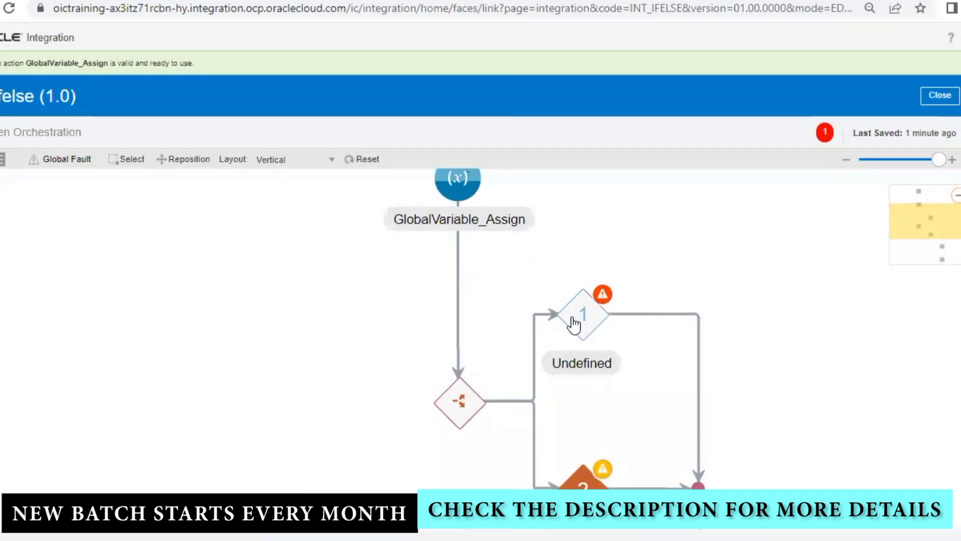
Define the condition of the switch's first branch as operation = "ADD", validate it and return to the flow.
mouse_move(586, 315)
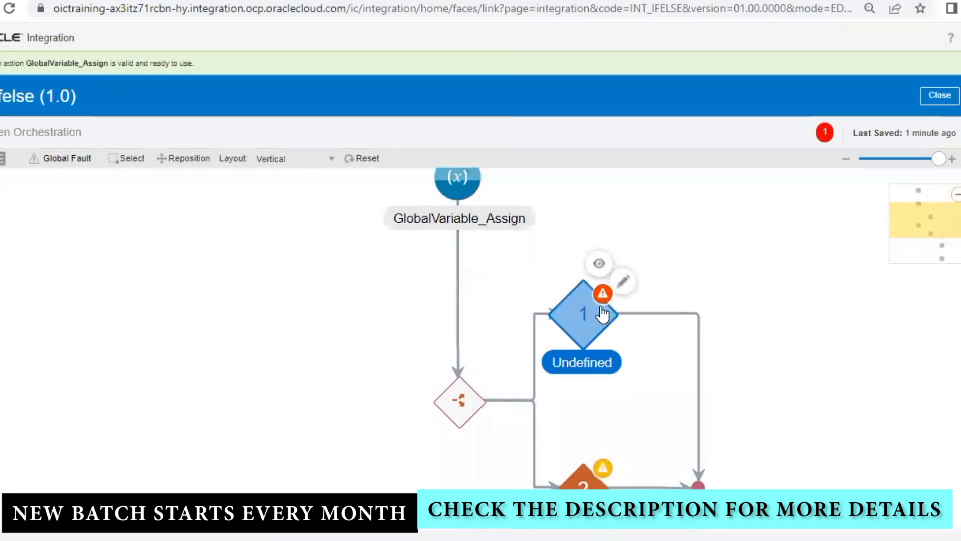
left_click(622, 281)
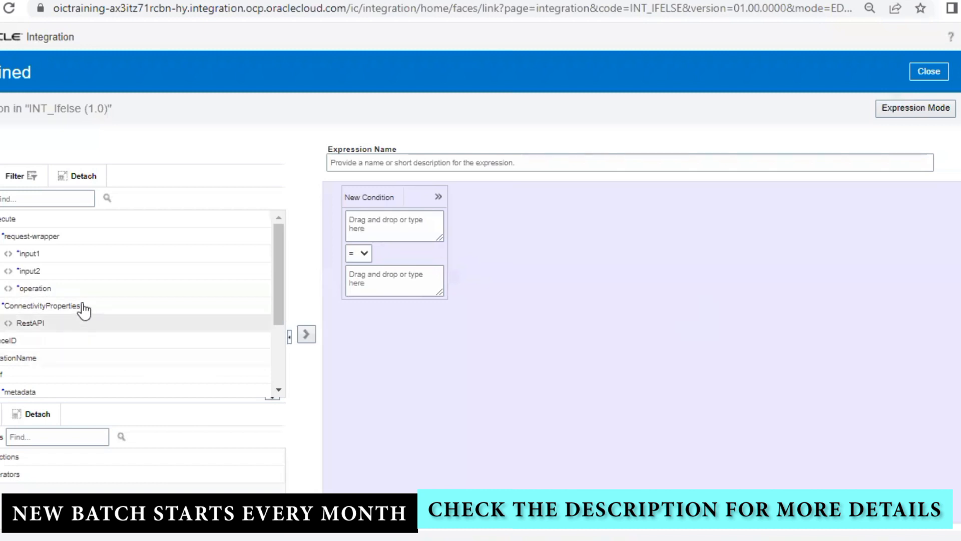
left_click_drag(35, 288, 406, 220)
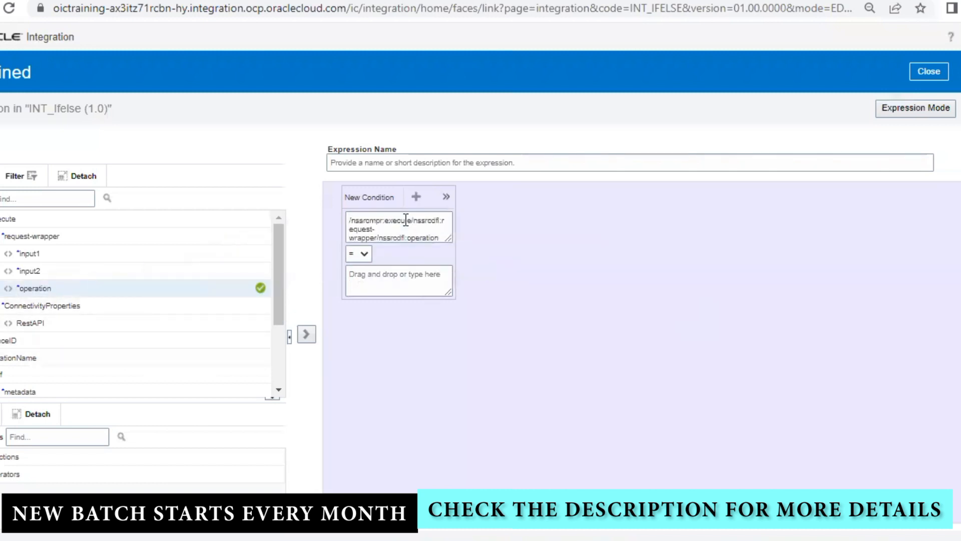
left_click(379, 281)
type("'")
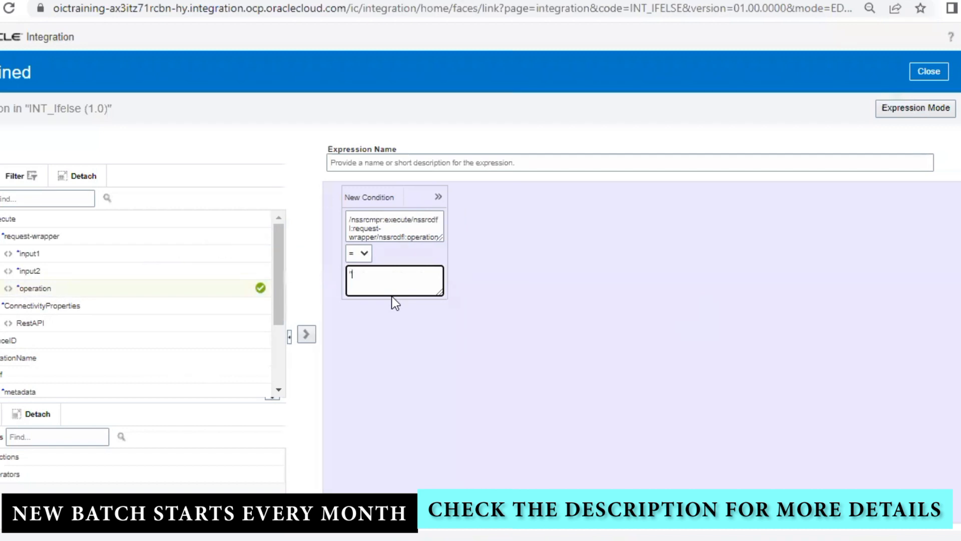
type("ADD")
left_click(960, 72)
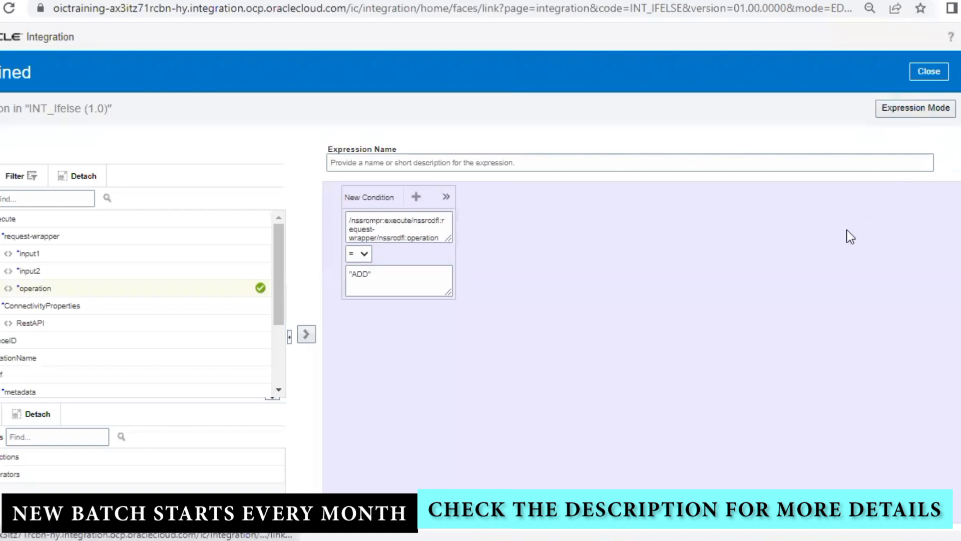
left_click(923, 98)
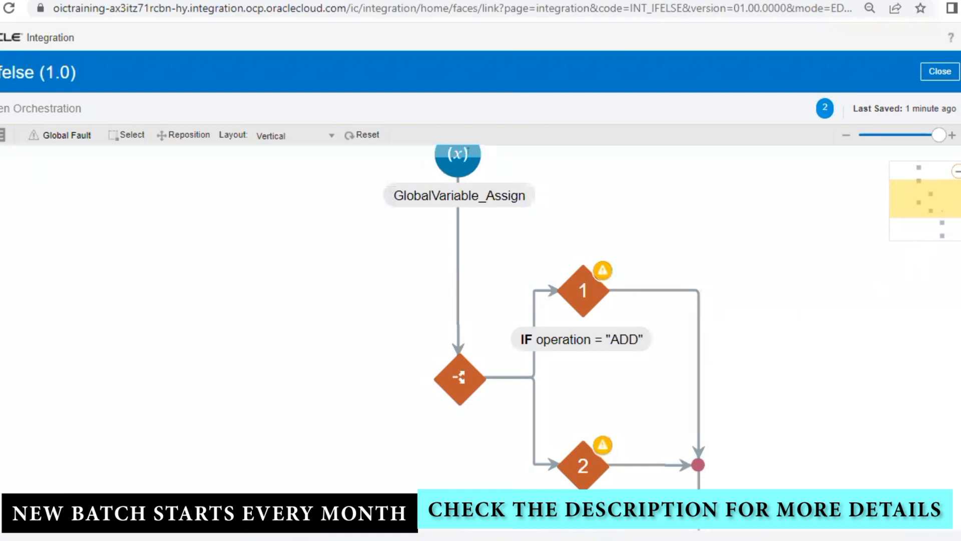
Add an Assign action named AddAssign to the switch branch for operation = "ADD".
left_click(960, 201)
left_click_drag(700, 231, 664, 286)
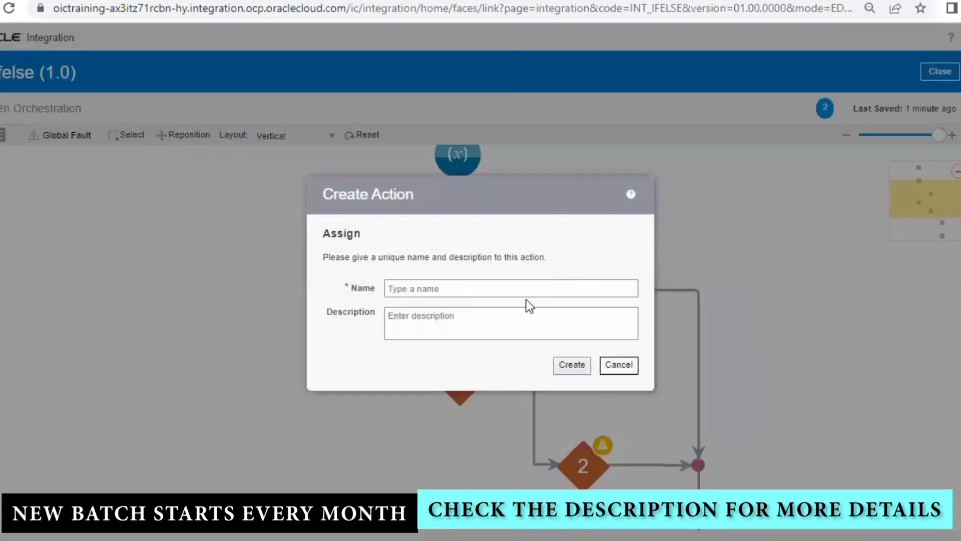
left_click(533, 285)
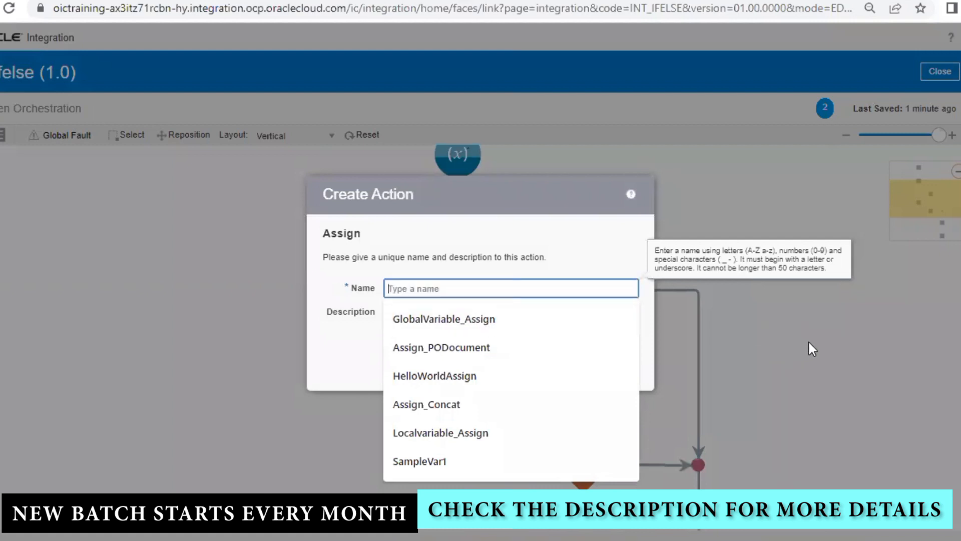
key("Escape")
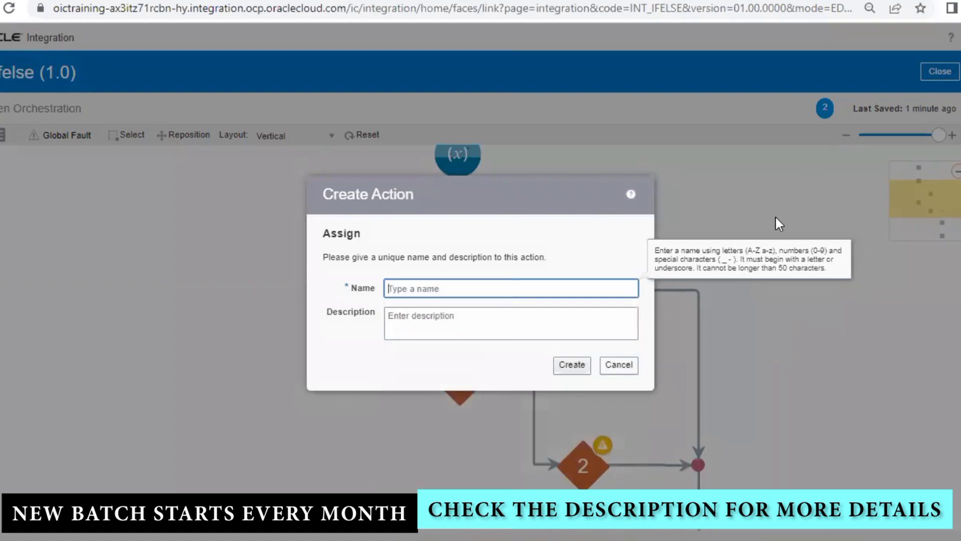
left_click(484, 288)
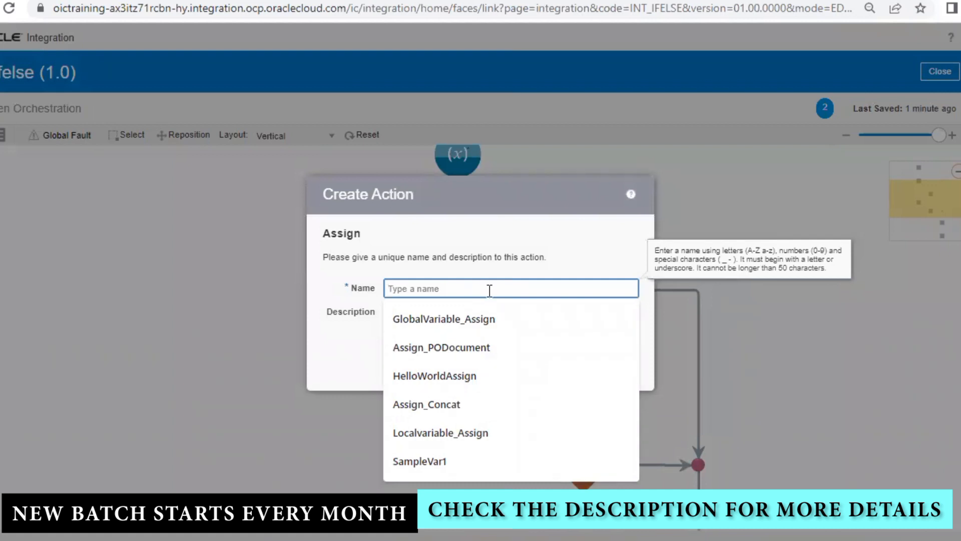
type("AddAs")
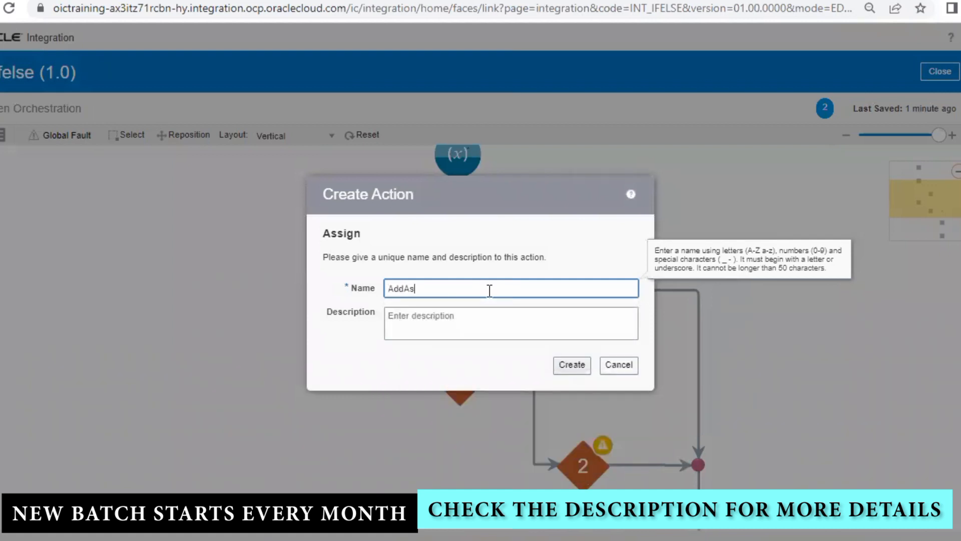
type("sign")
left_click(581, 365)
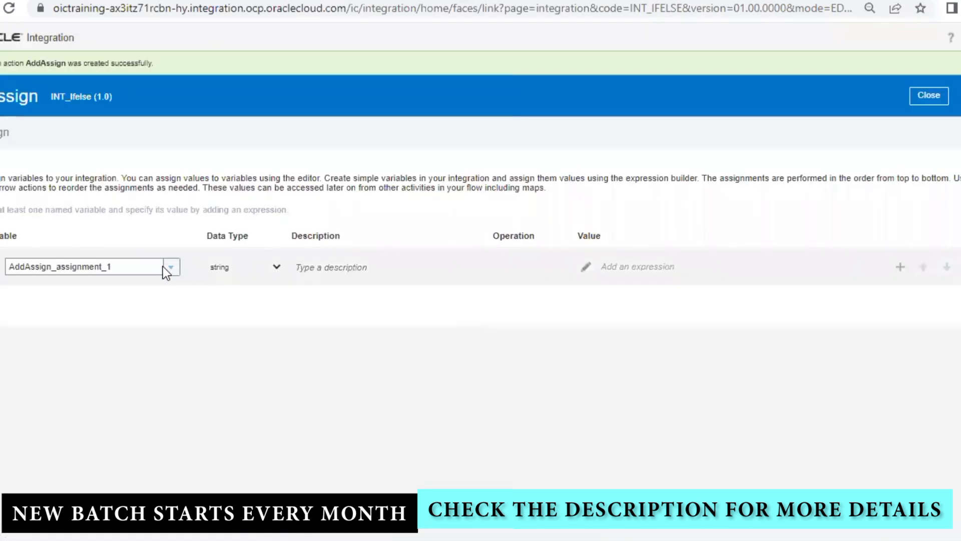
Name the AddAssign action's first variable Result and open its value expression for editing.
left_click(172, 267)
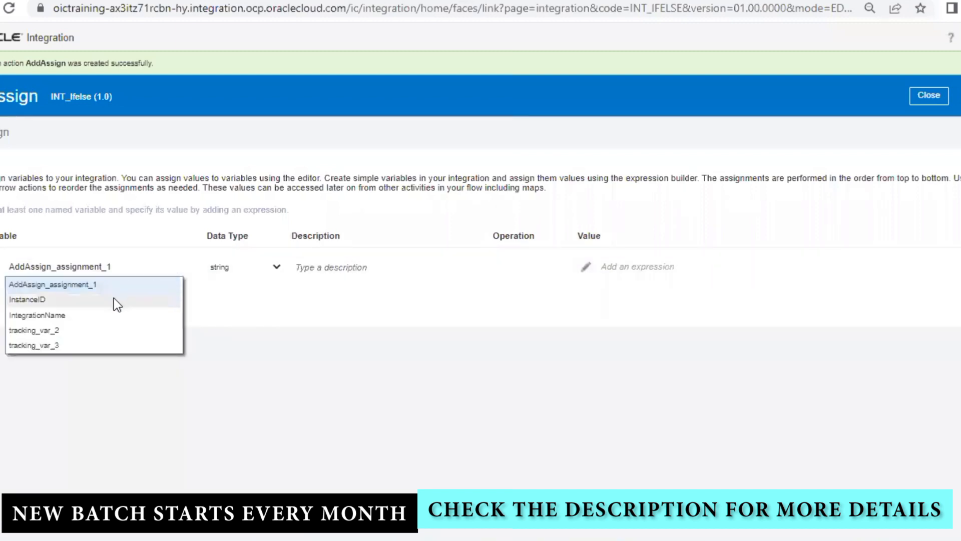
left_click(181, 310)
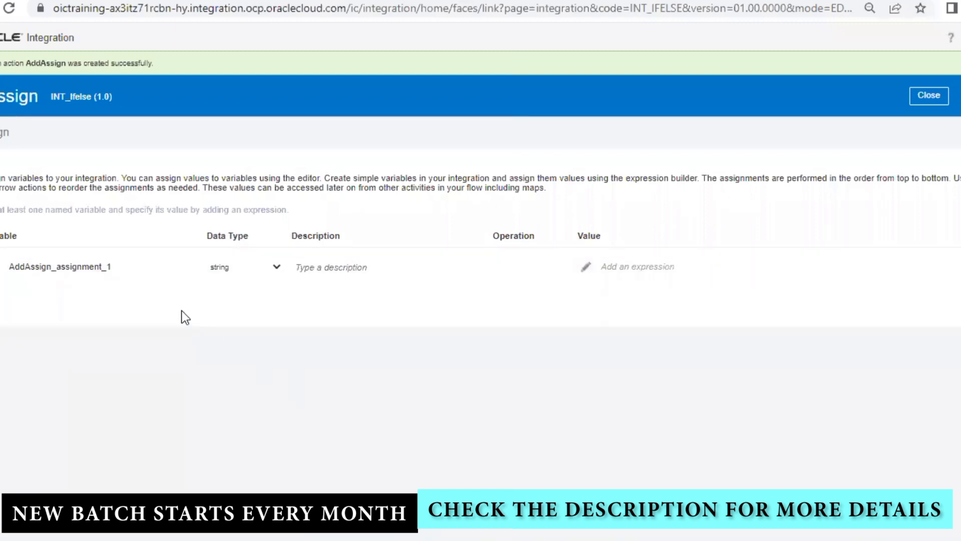
left_click(126, 270)
double_click(127, 271)
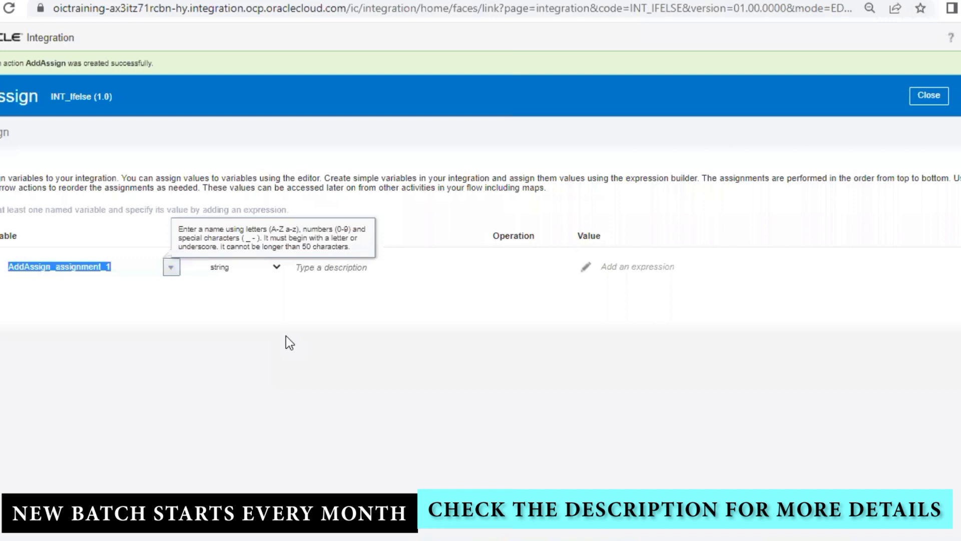
type("Result")
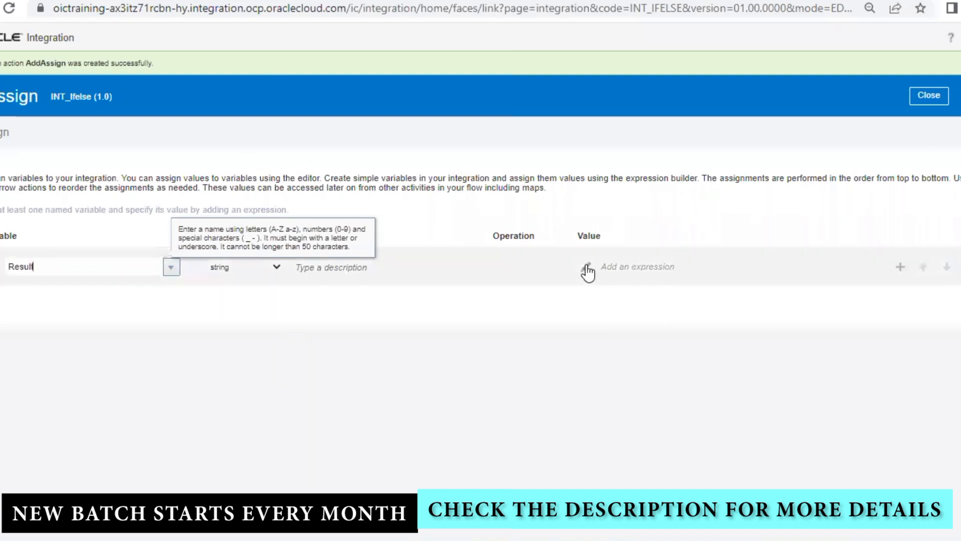
left_click(683, 359)
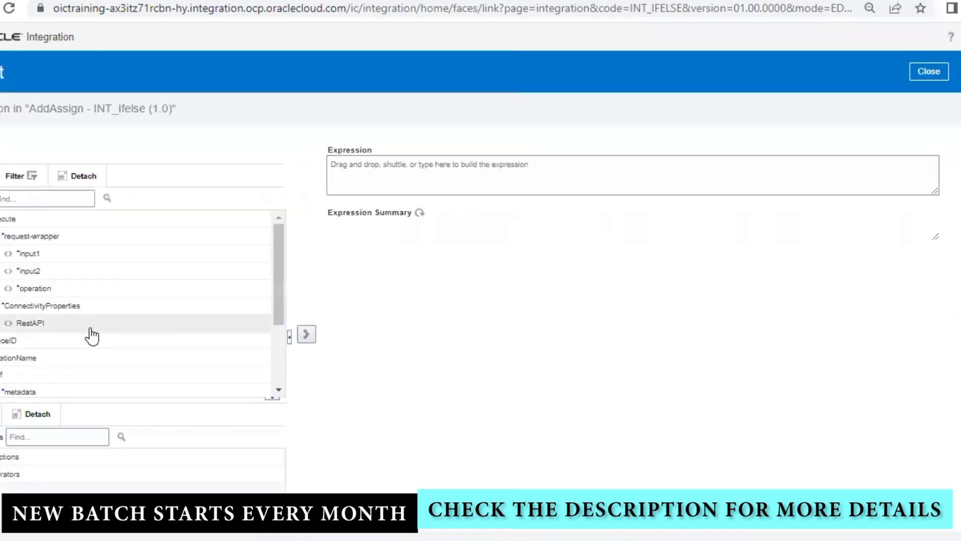
Try num(input1) + num(input2) as the Result expression, validate it, and clear the expression.
left_click(359, 171)
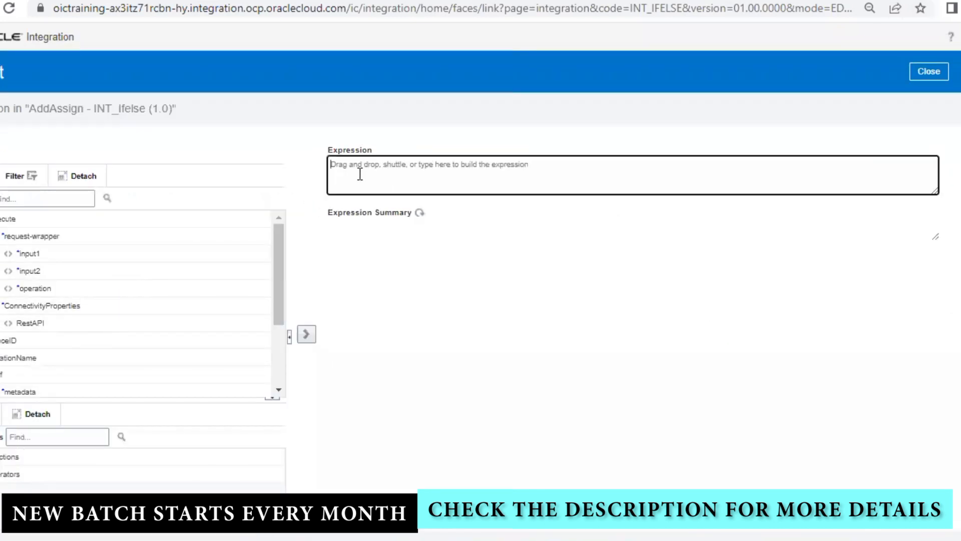
type("num(")
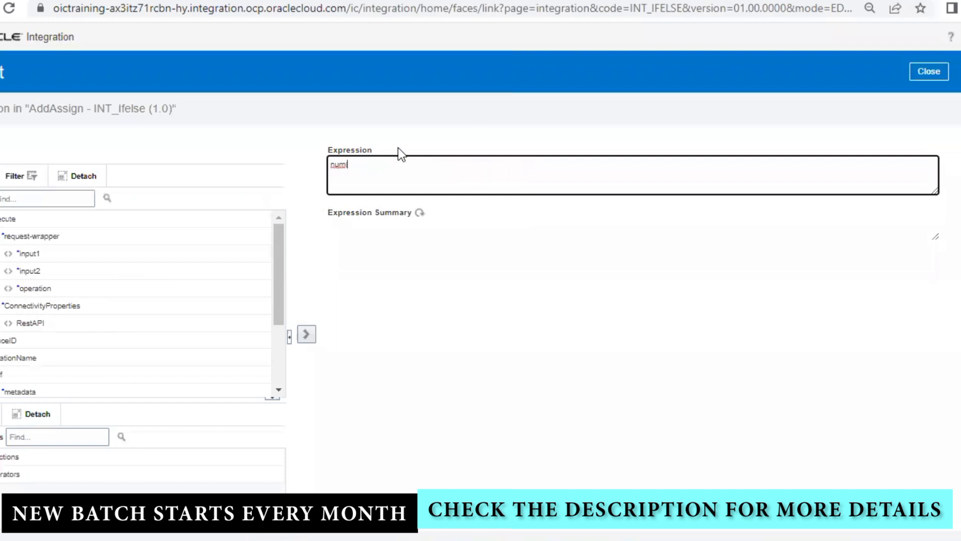
left_click(247, 256)
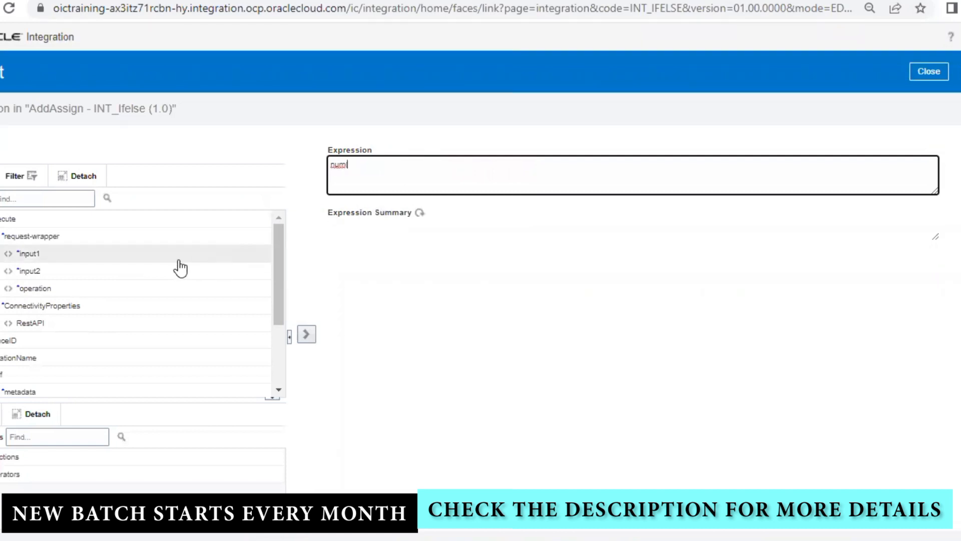
left_click_drag(178, 259, 597, 165)
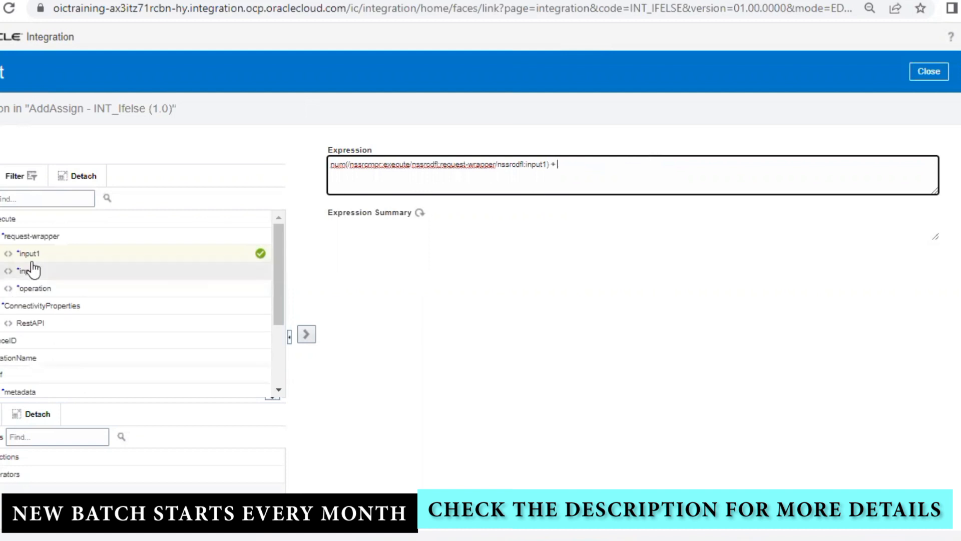
left_click_drag(43, 271, 779, 168)
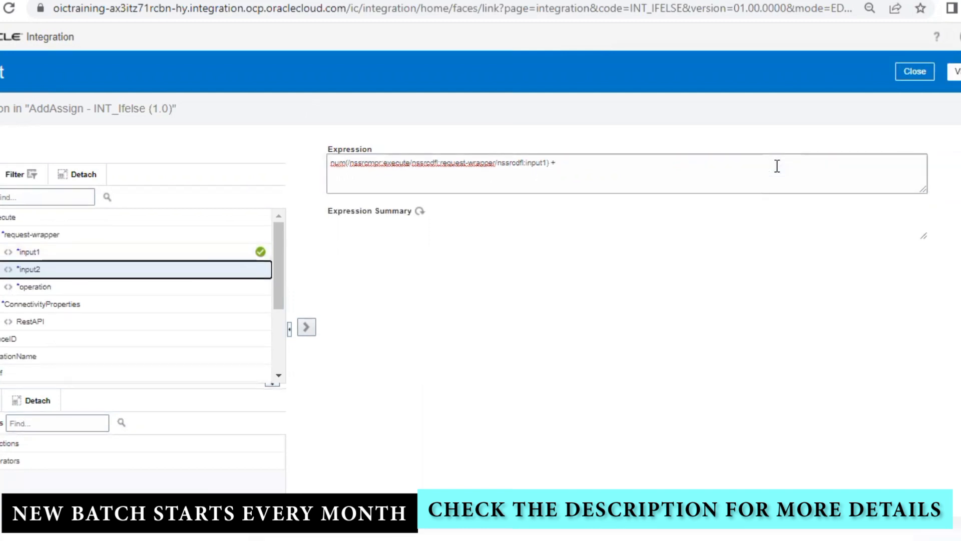
left_click(560, 165)
type("num(/nssrcmpr:execute/nssrcdfl:request-wrapper/nssrcdfl:input2")
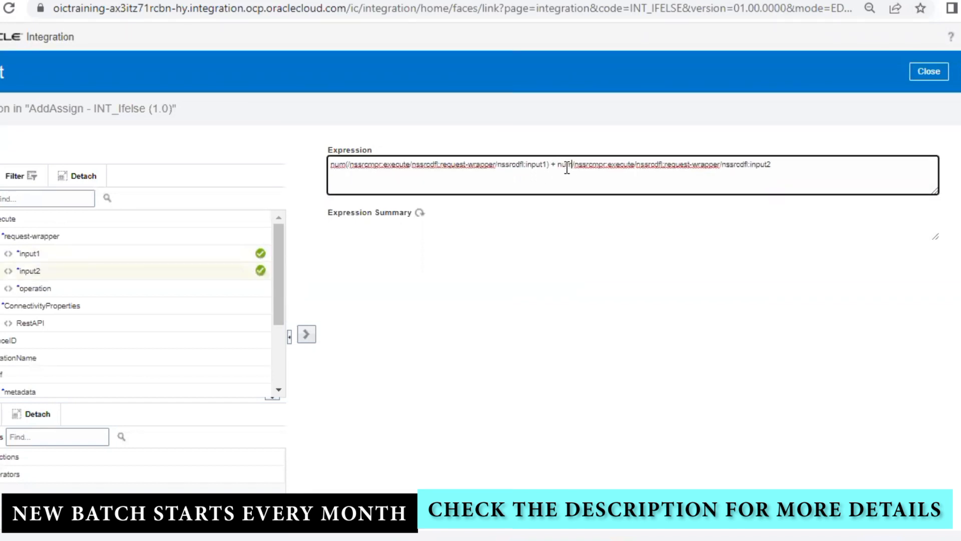
left_click(835, 162)
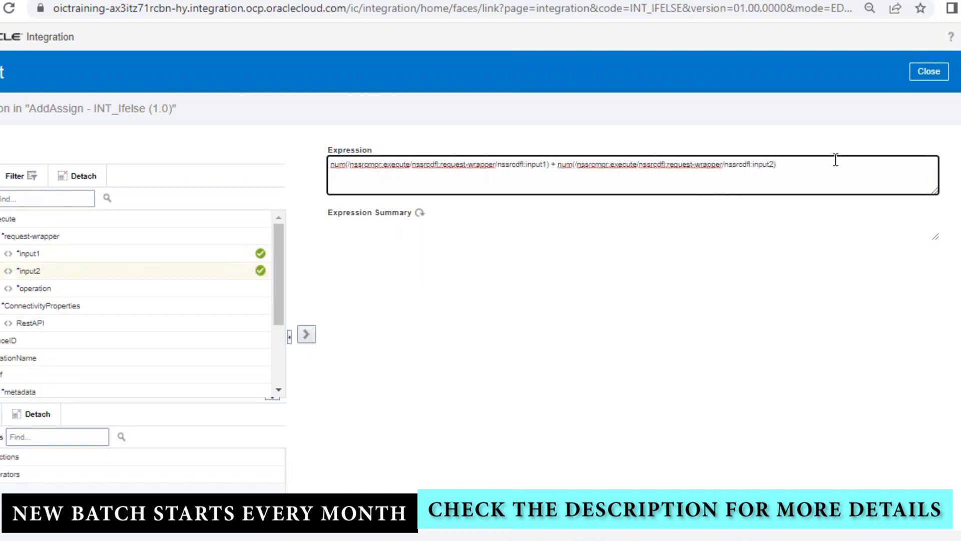
left_click_drag(835, 157, 170, 205)
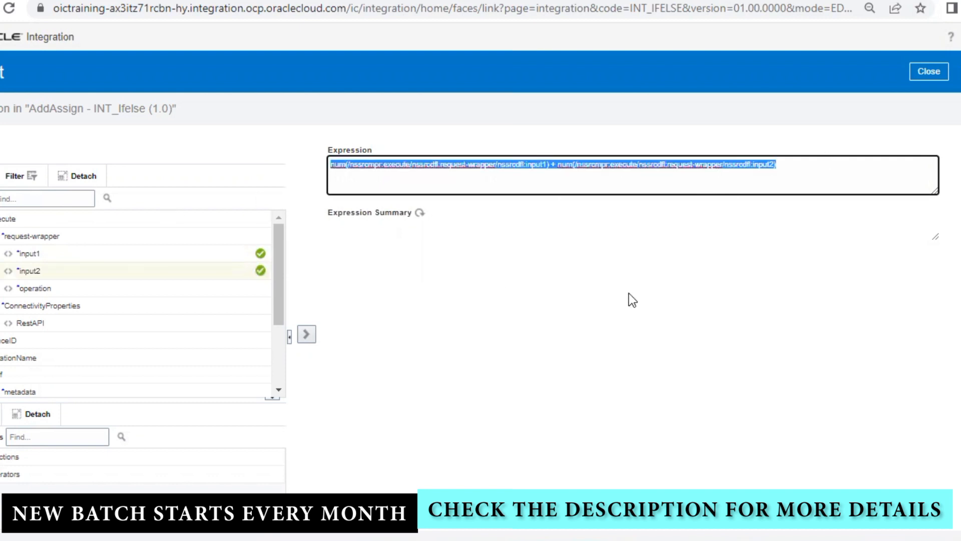
left_click(929, 71)
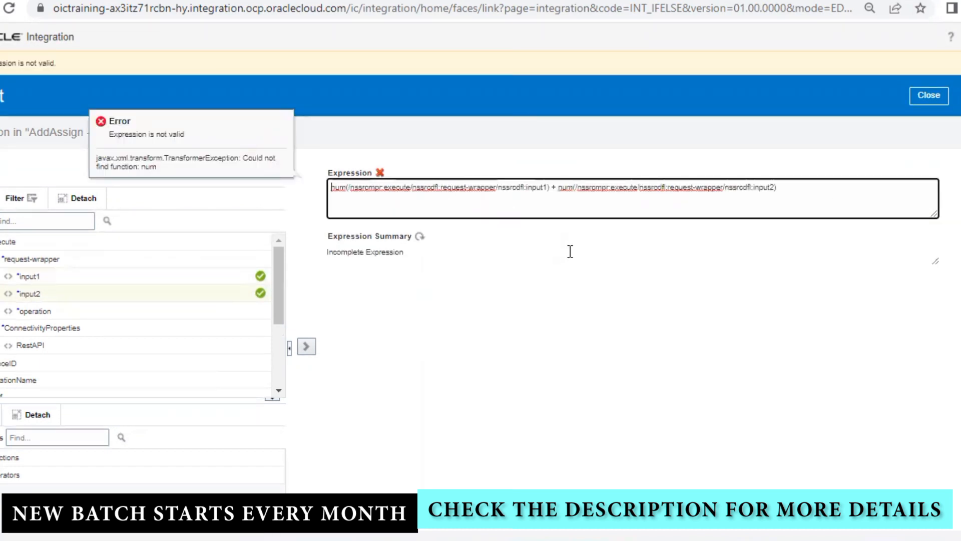
left_click_drag(803, 187, 217, 189)
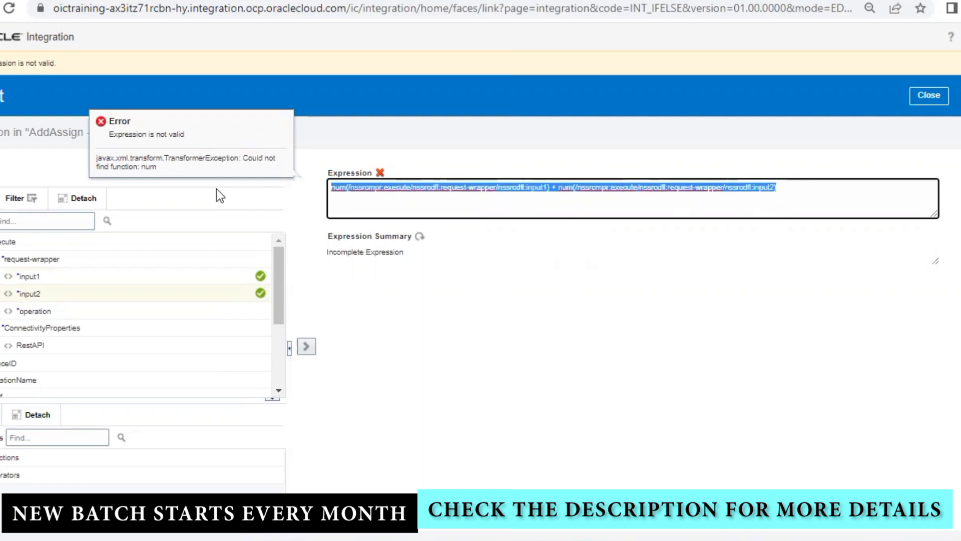
key("BackSpace")
Find the number function by searching for num, and build the first term of the Result expression as number(input1).
left_click(33, 436)
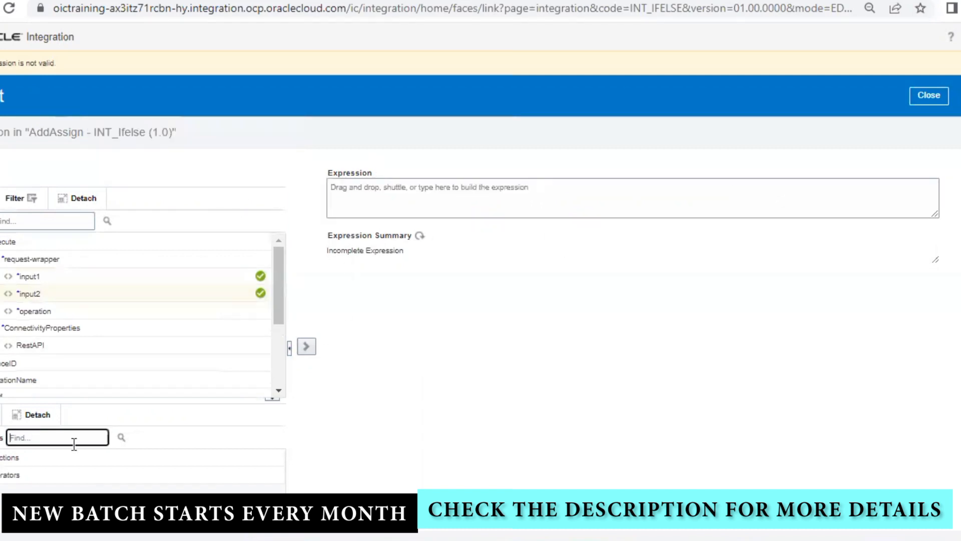
type("num")
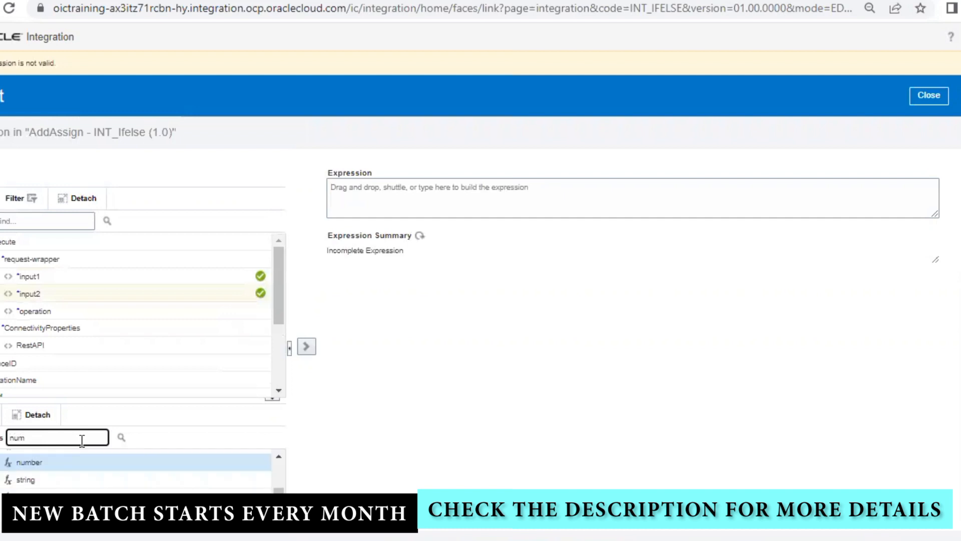
left_click_drag(83, 465, 657, 183)
left_click(361, 188)
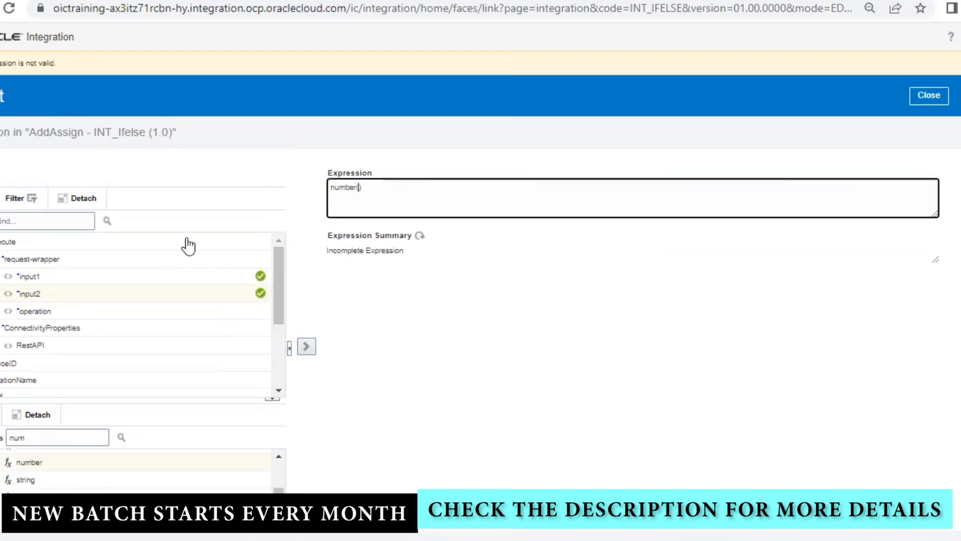
left_click_drag(93, 279, 363, 188)
left_click(305, 346)
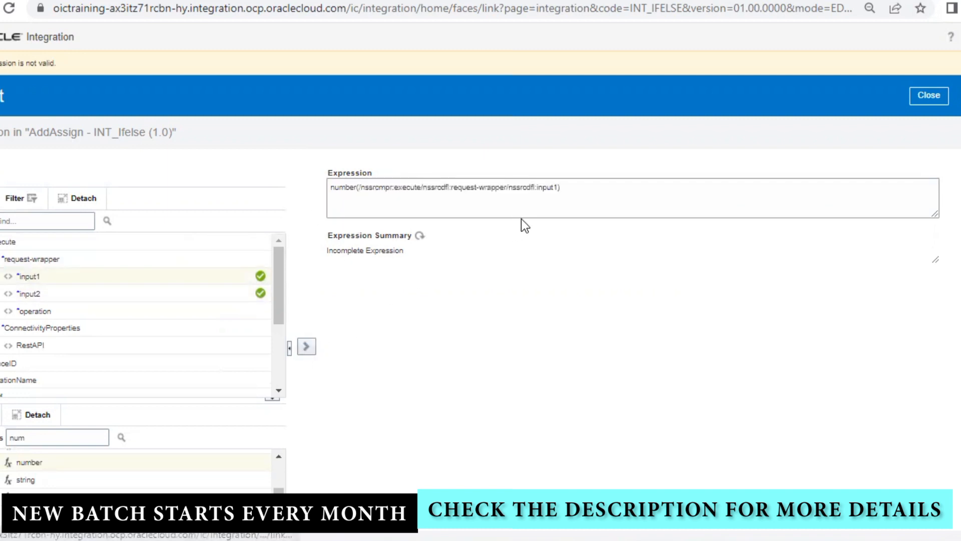
Complete the Result expression as number(input1) + number(input2) by reusing the first term, then validate and close it.
left_click(591, 187)
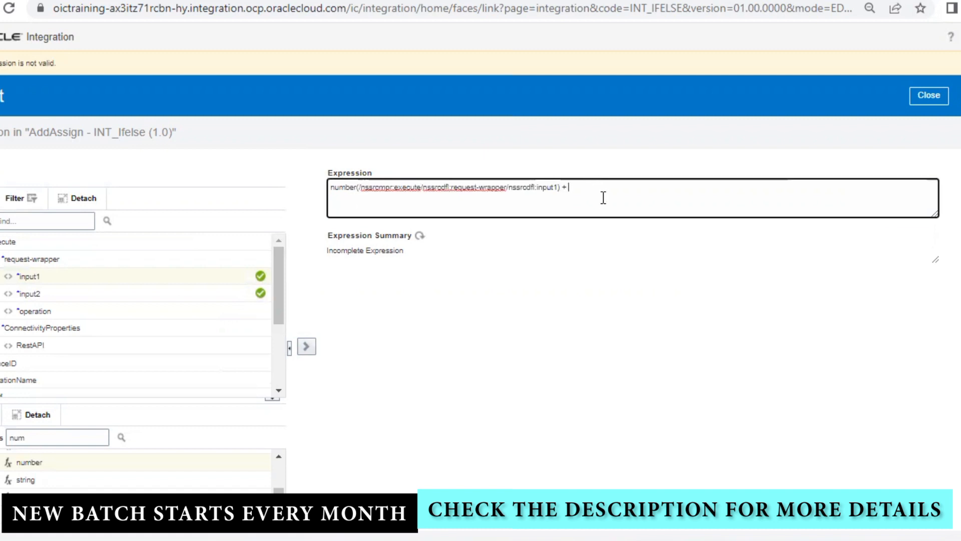
left_click_drag(560, 188, 546, 188)
left_click_drag(385, 197, 350, 208)
key("ctrl+c")
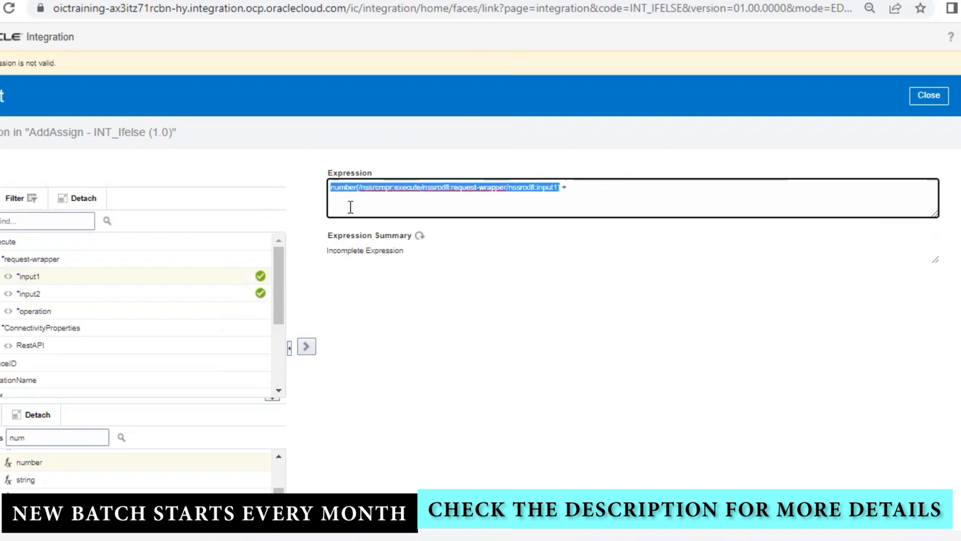
left_click(582, 187)
key("ctrl+v")
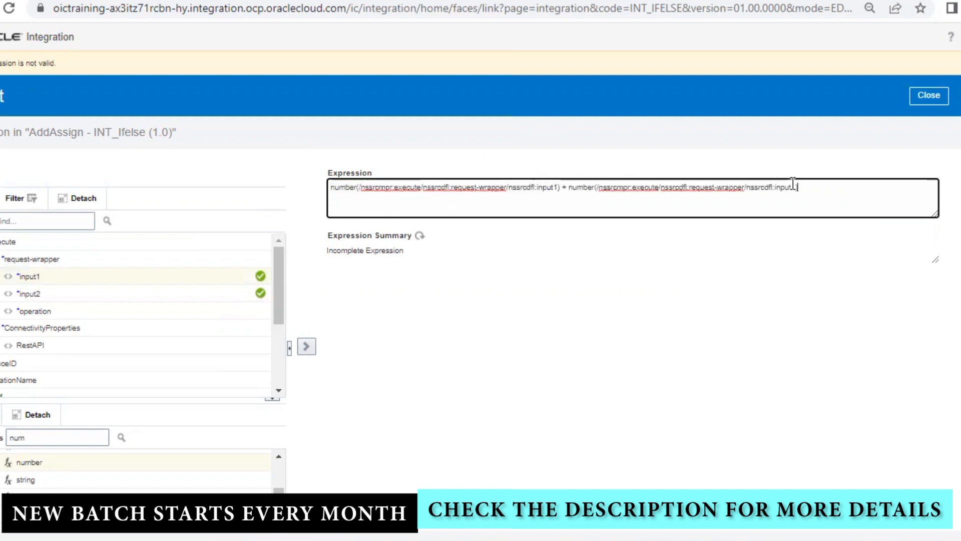
type("2")
left_click(950, 151)
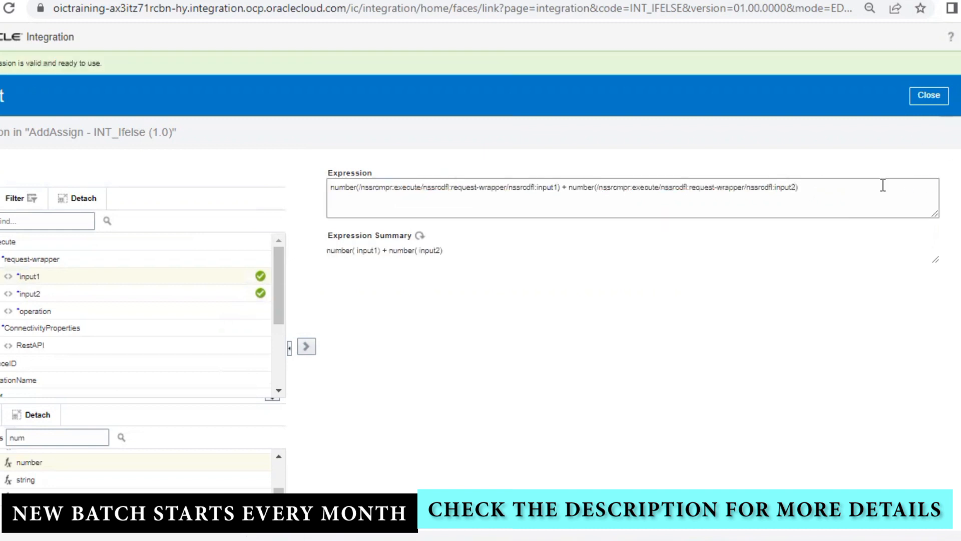
left_click(942, 100)
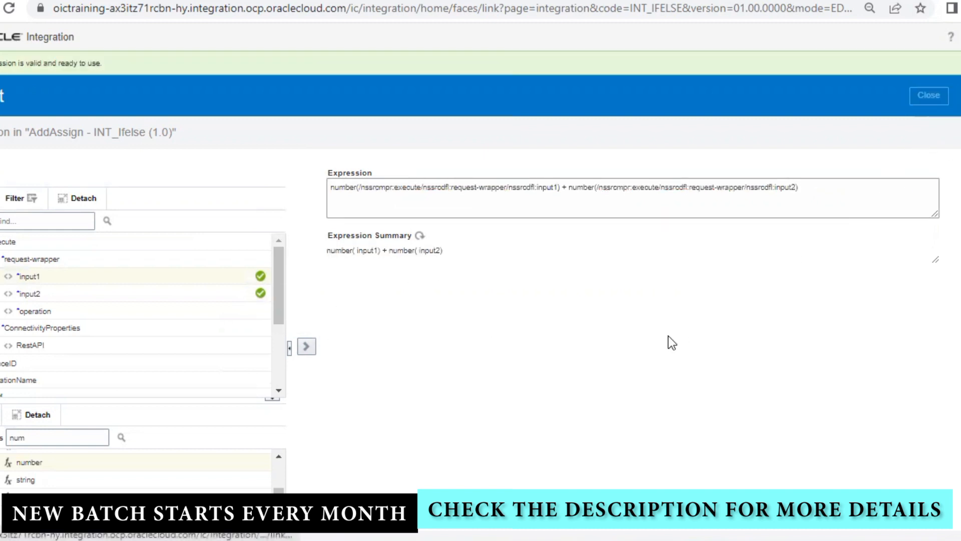
Add a second variable named Message to the AddAssign action.
left_click(959, 288)
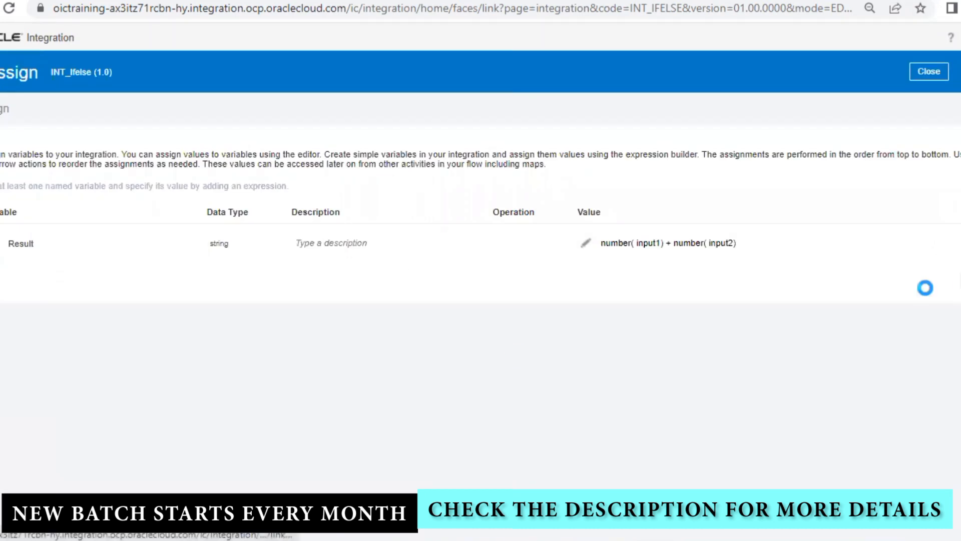
double_click(86, 284)
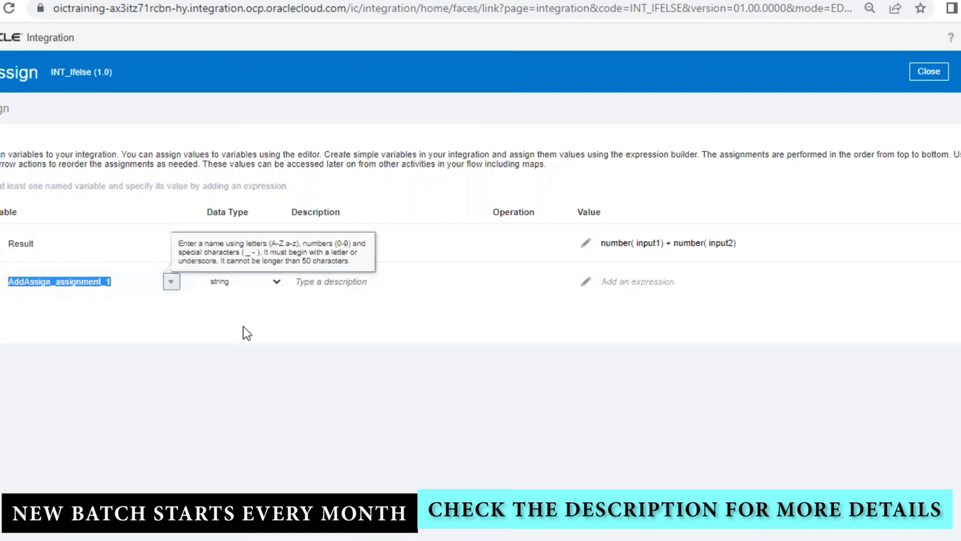
type("Message")
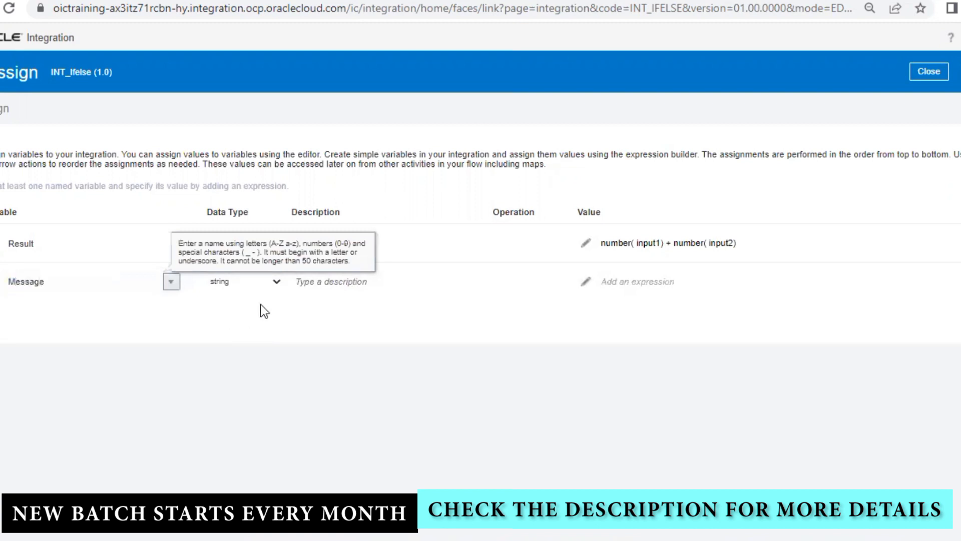
left_click(454, 369)
Begin the Message value expression as concat("The operation used is ", operation, " for the integration ", $IntegrationName, using the operation and IntegrationName source elements.
left_click(586, 282)
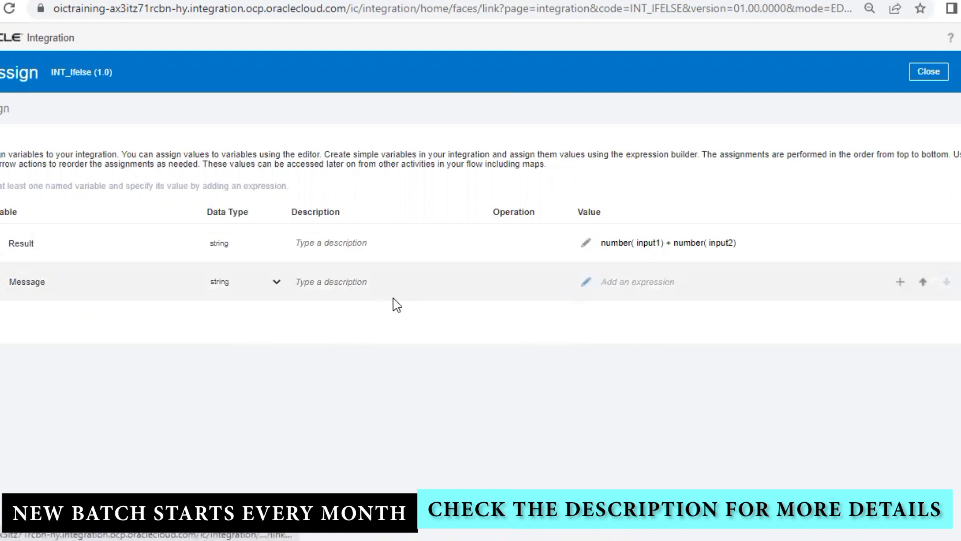
left_click(442, 170)
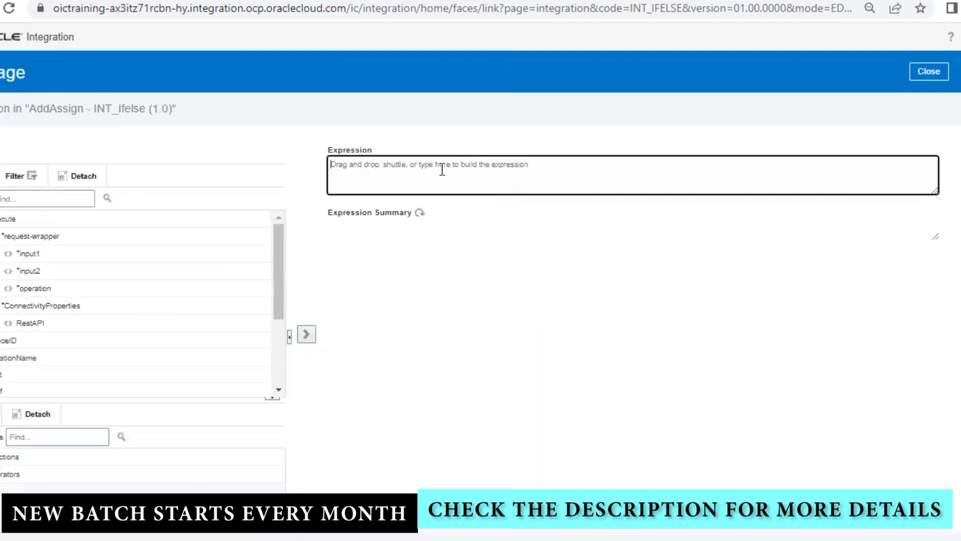
type("conca")
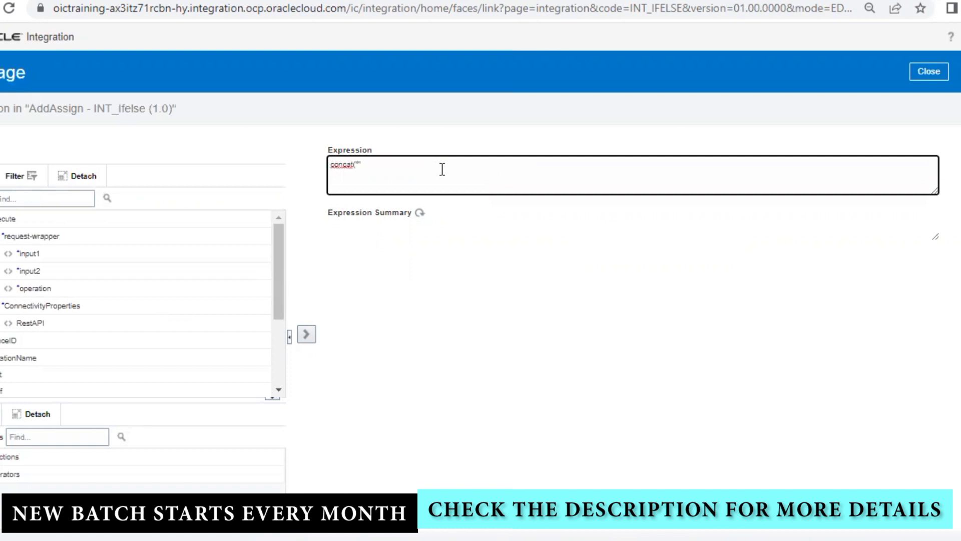
type("t(\"The operation used is")
left_click_drag(125, 289, 607, 165)
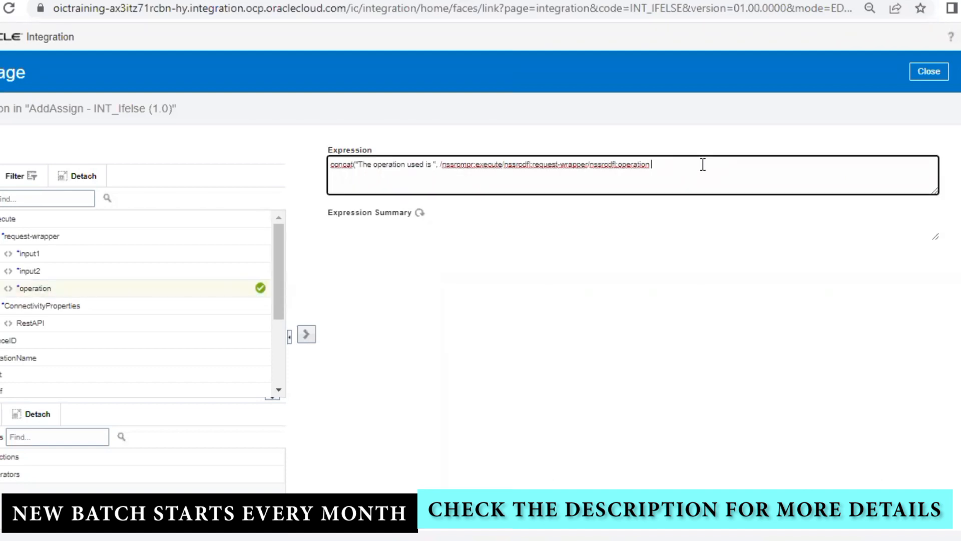
type(", \" for the integration \",")
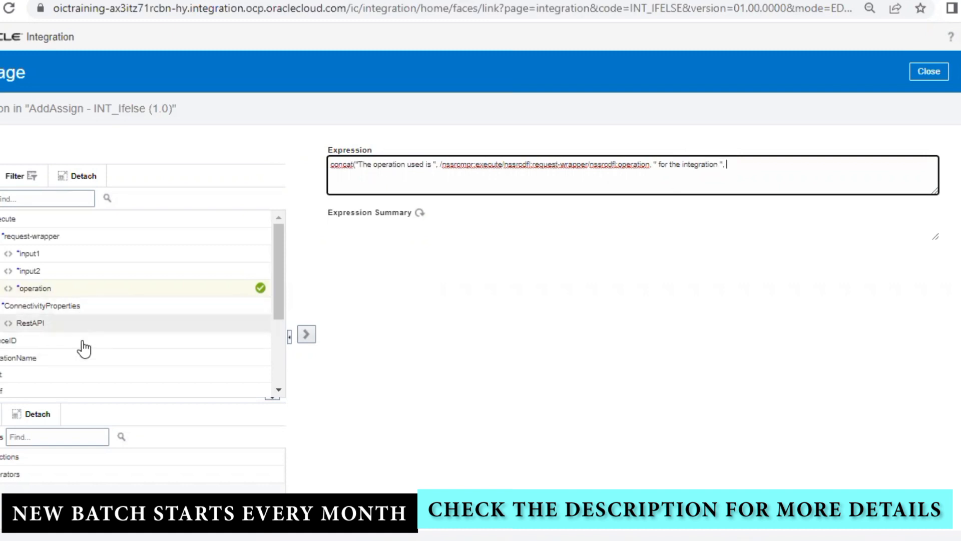
left_click_drag(62, 358, 888, 155)
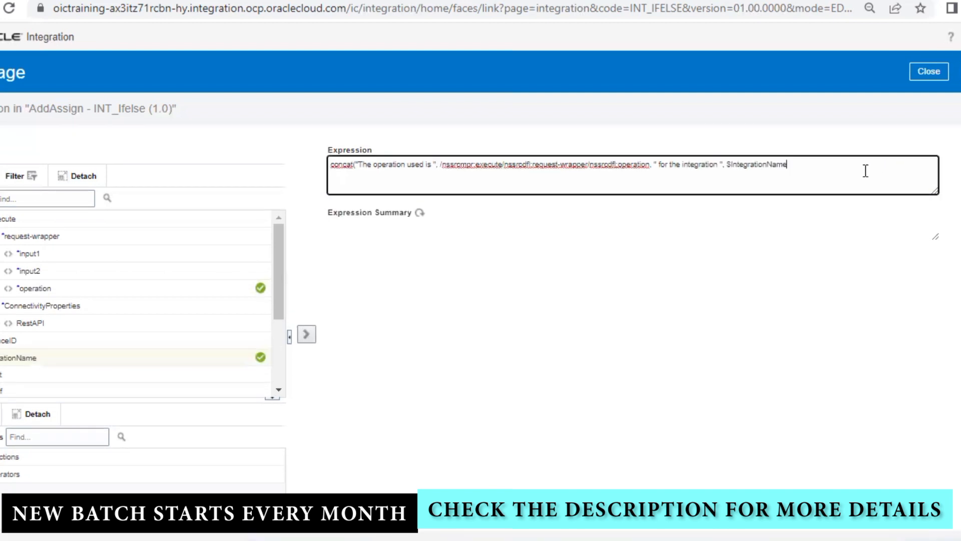
Complete the Message expression with " with the instanceid ", $InstanceID), then validate and close it and the AddAssign action.
type(", \" with the instanceid \",")
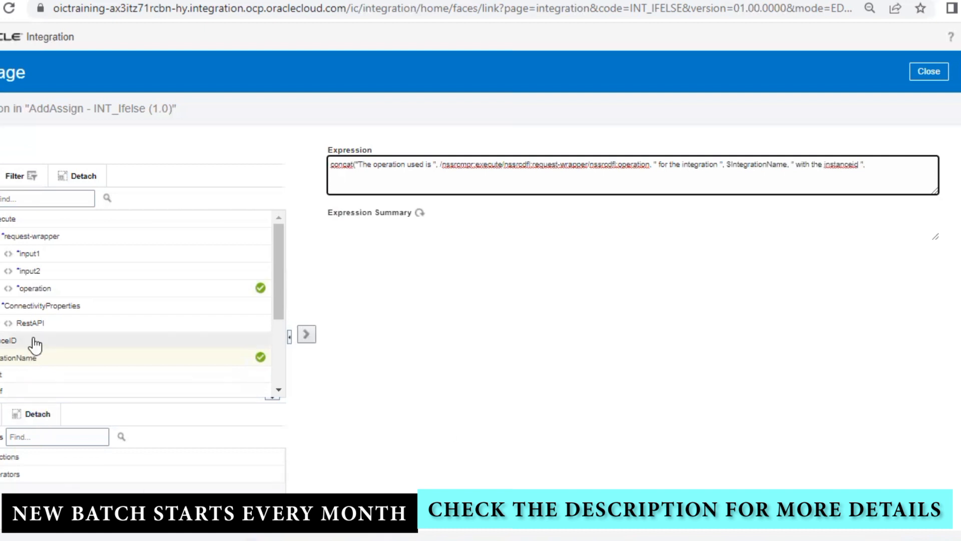
left_click_drag(32, 340, 813, 158)
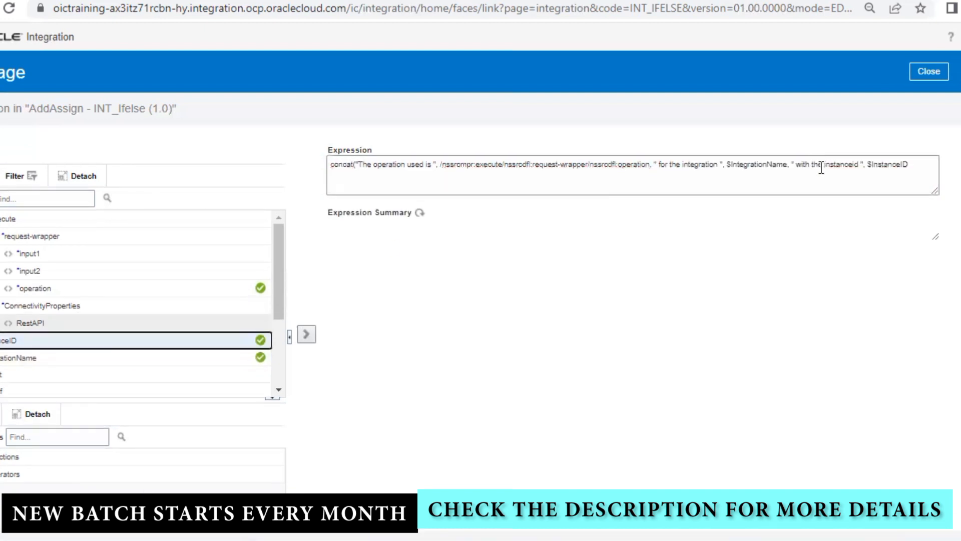
left_click(926, 169)
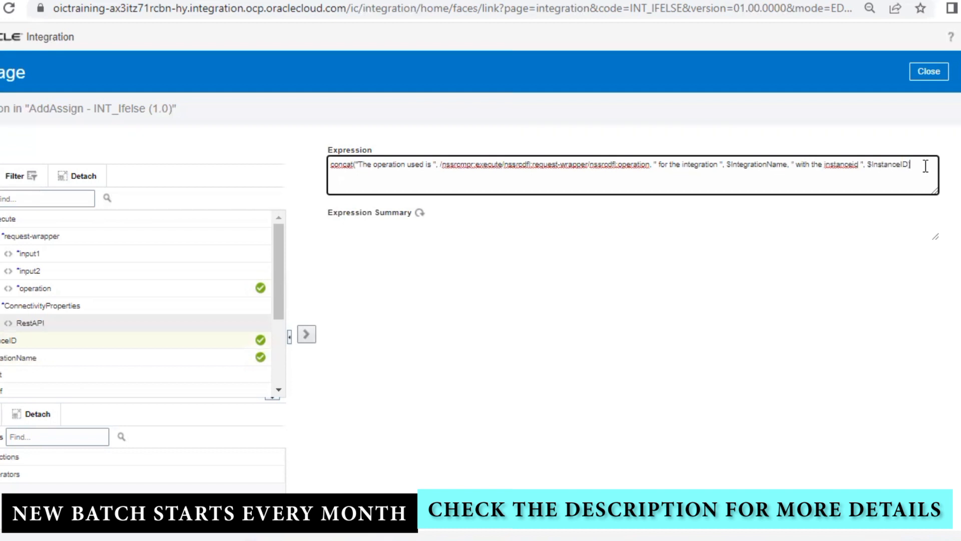
left_click(909, 236)
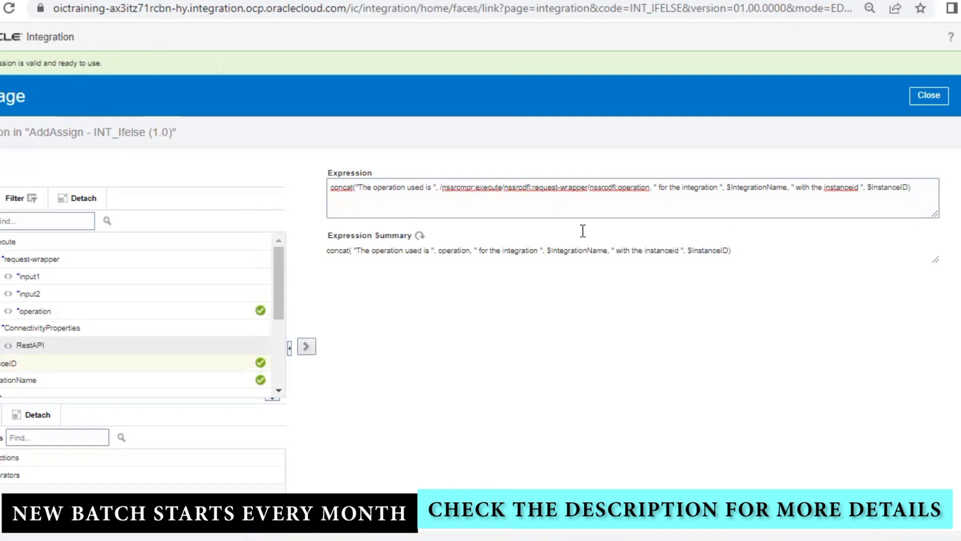
left_click(929, 99)
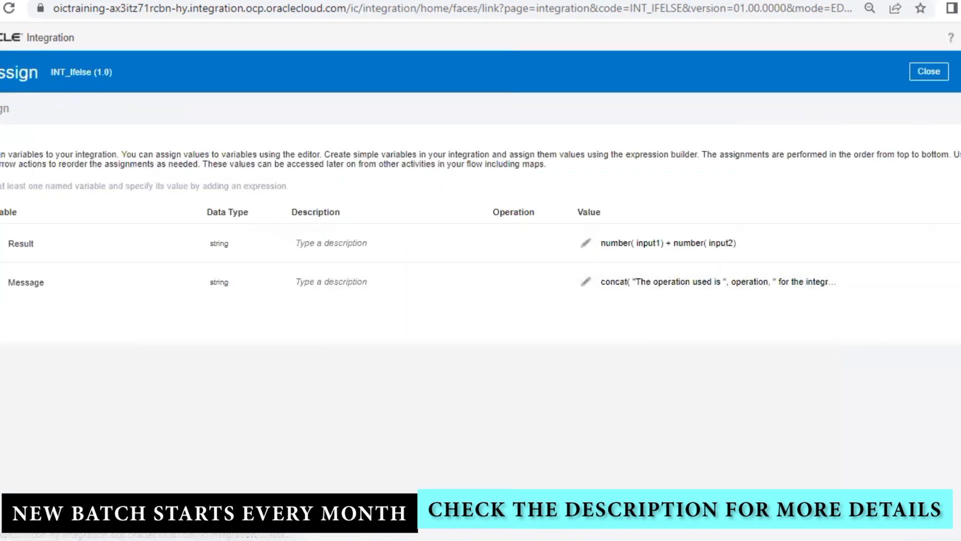
left_click(930, 98)
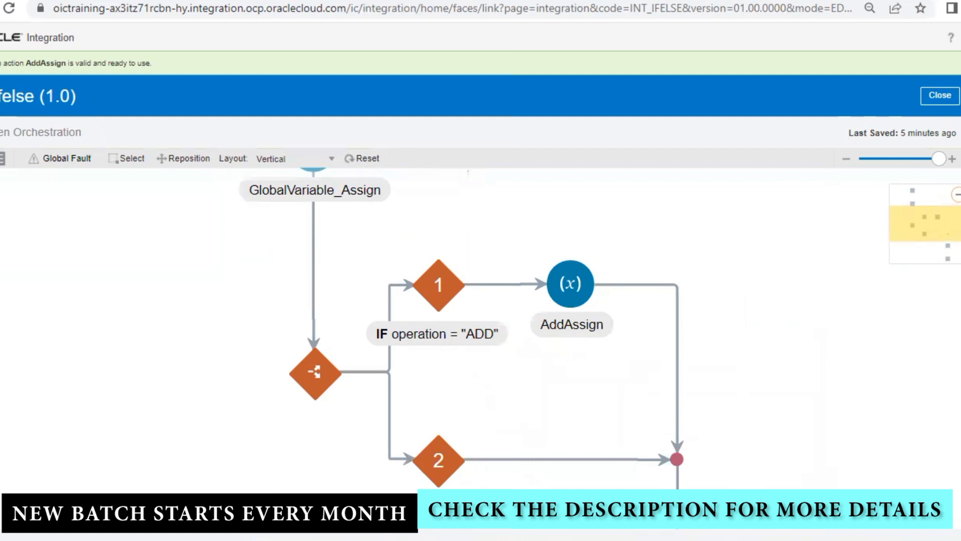
Open the Map to IfelseExample mapping, check which source variables it offers, and close it.
left_click_drag(800, 379, 754, 229)
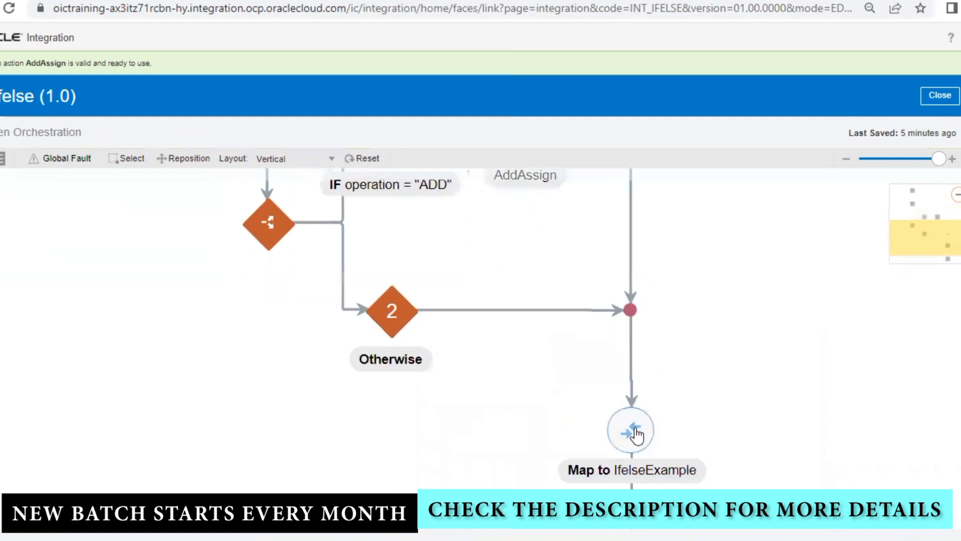
left_click(633, 433)
left_click(669, 404)
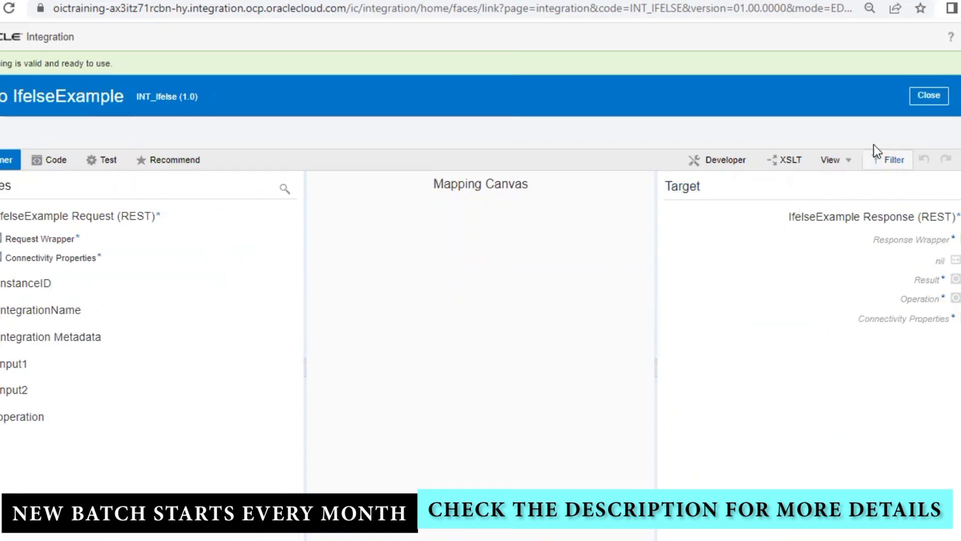
left_click(920, 105)
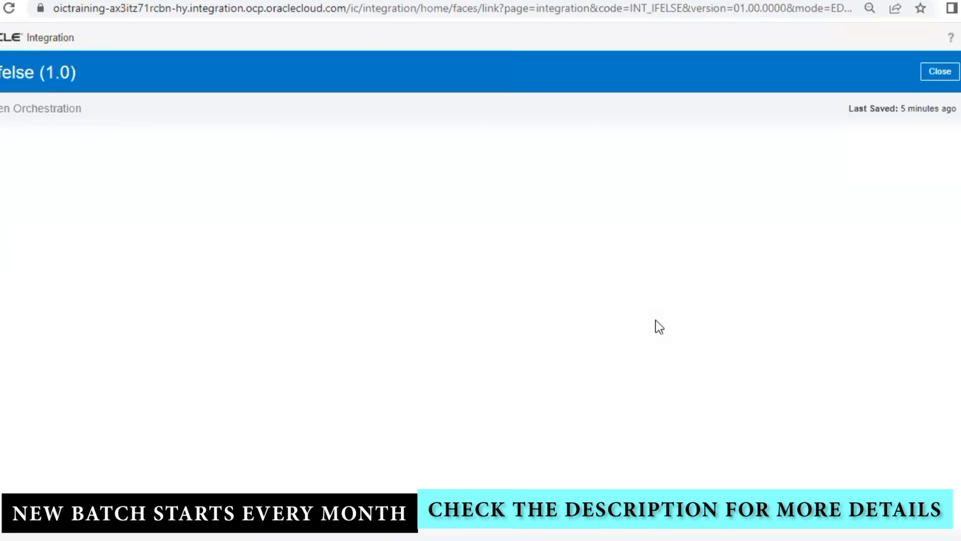
Edit the GlobalVariable_Assign action and add a third assignment for the existing Result variable.
left_click_drag(747, 253, 899, 408)
left_click_drag(660, 209, 721, 329)
left_click_drag(630, 289, 639, 320)
left_click(484, 295)
left_click(527, 255)
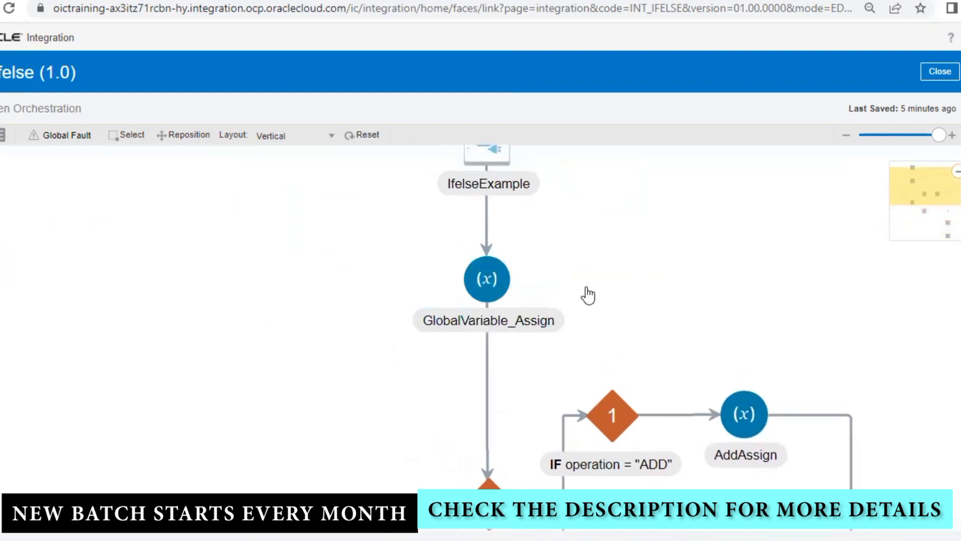
left_click(142, 353)
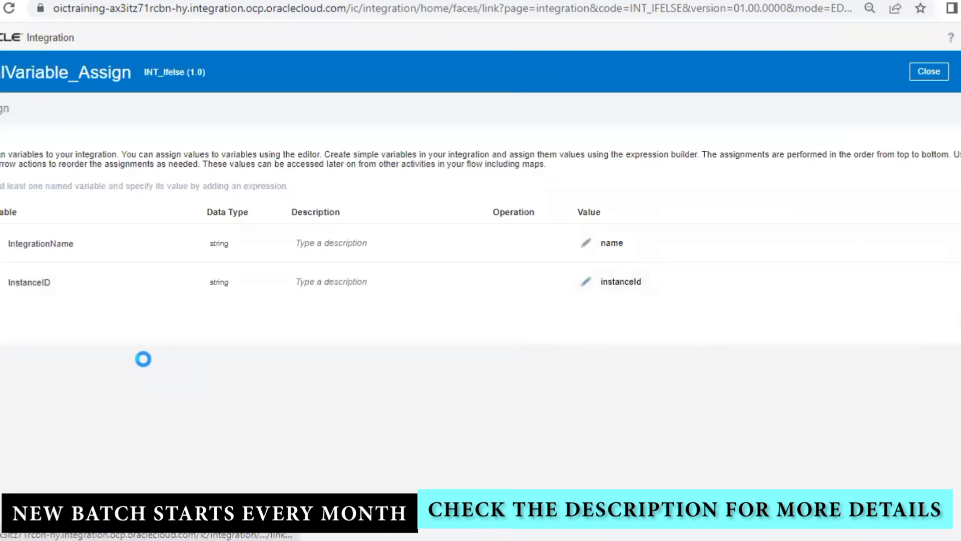
left_click(175, 322)
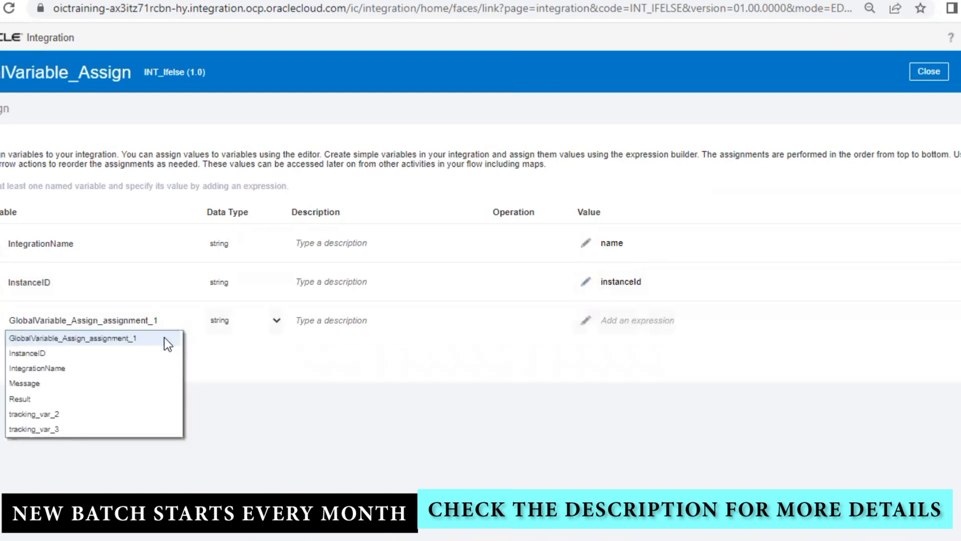
left_click(129, 396)
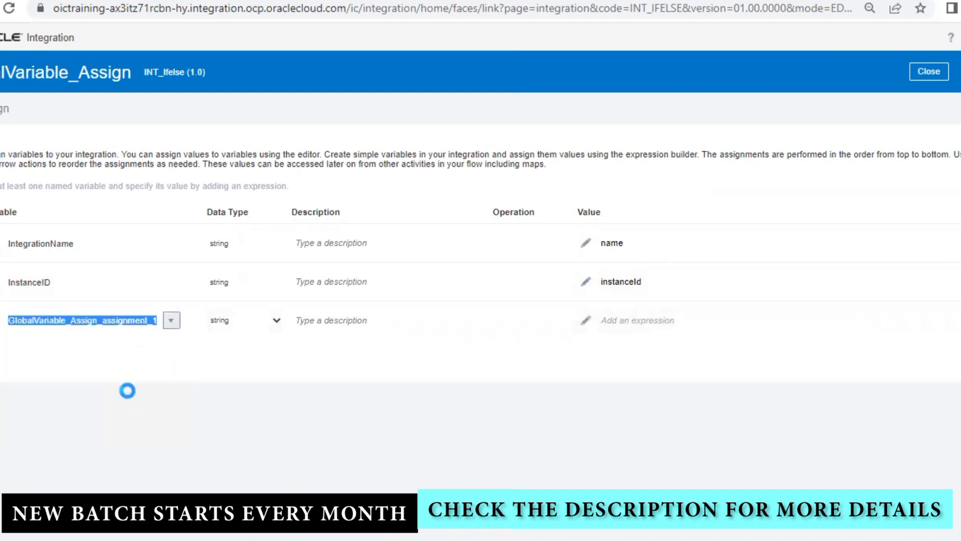
Set the global Result variable's value expression to an empty string "", then validate and close the expression.
left_click(585, 321)
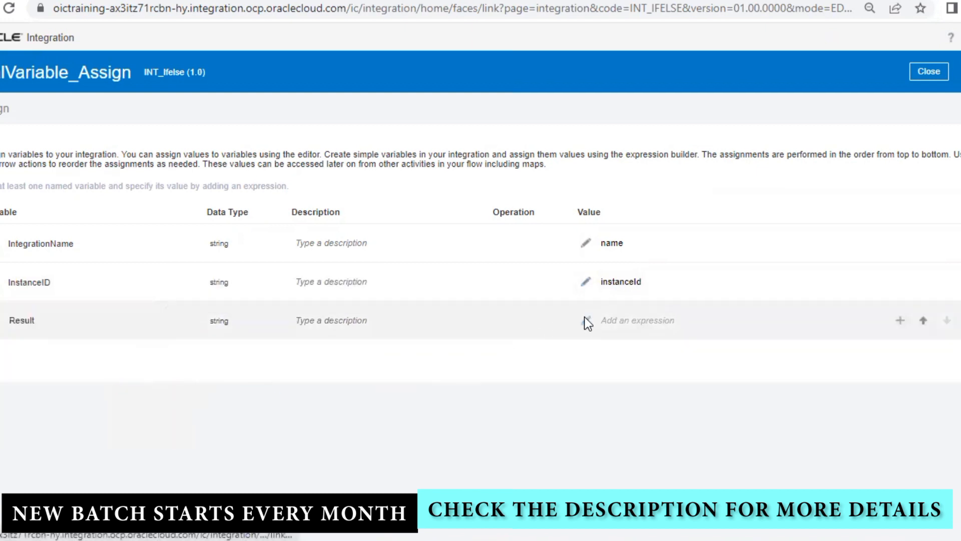
left_click(499, 175)
type("\"")
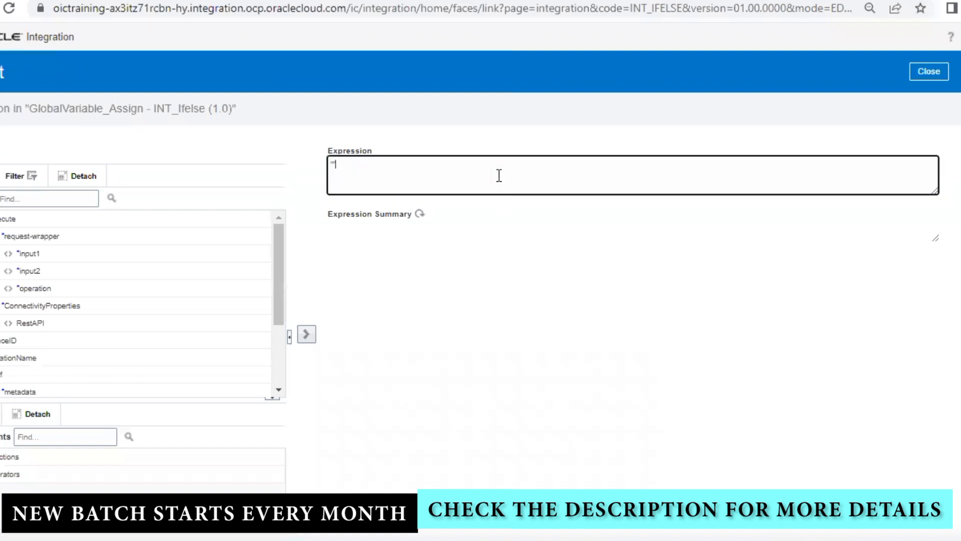
left_click(927, 65)
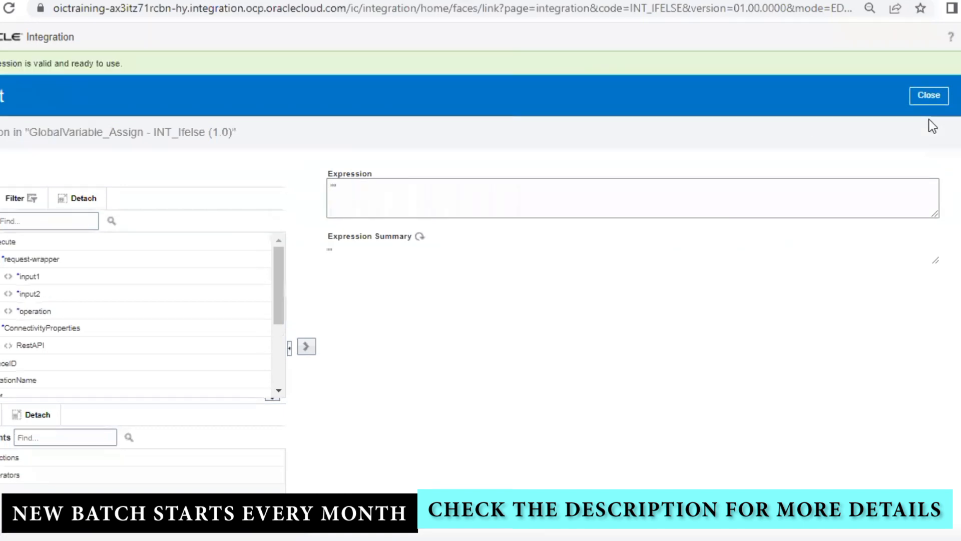
left_click(930, 97)
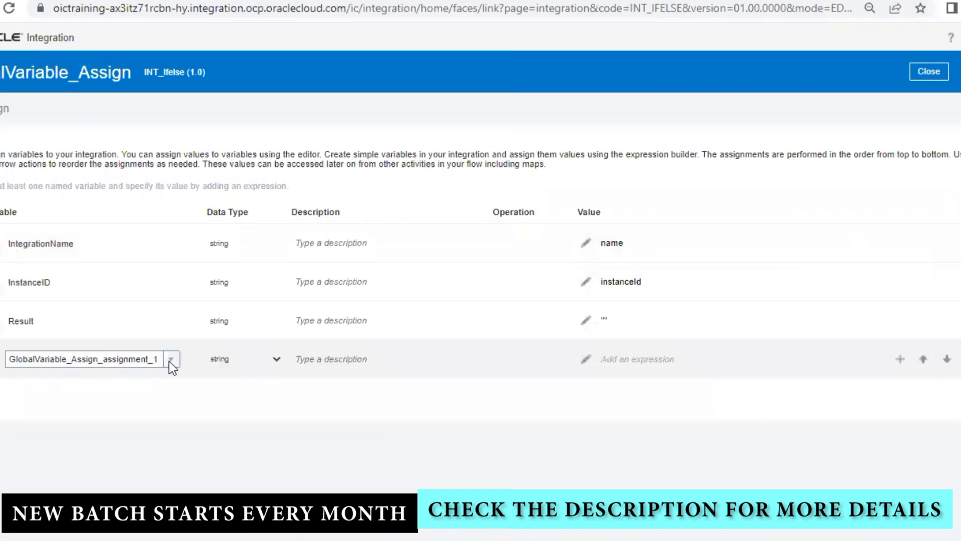
Add the Message variable to GlobalVariable_Assign with the empty string "" as its value, then validate and close the action.
left_click(171, 359)
left_click(72, 422)
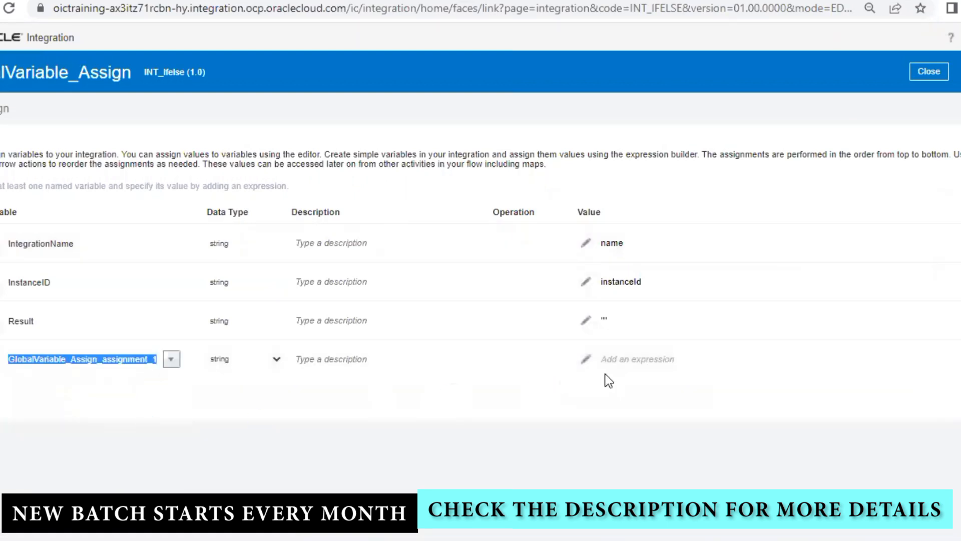
left_click(585, 359)
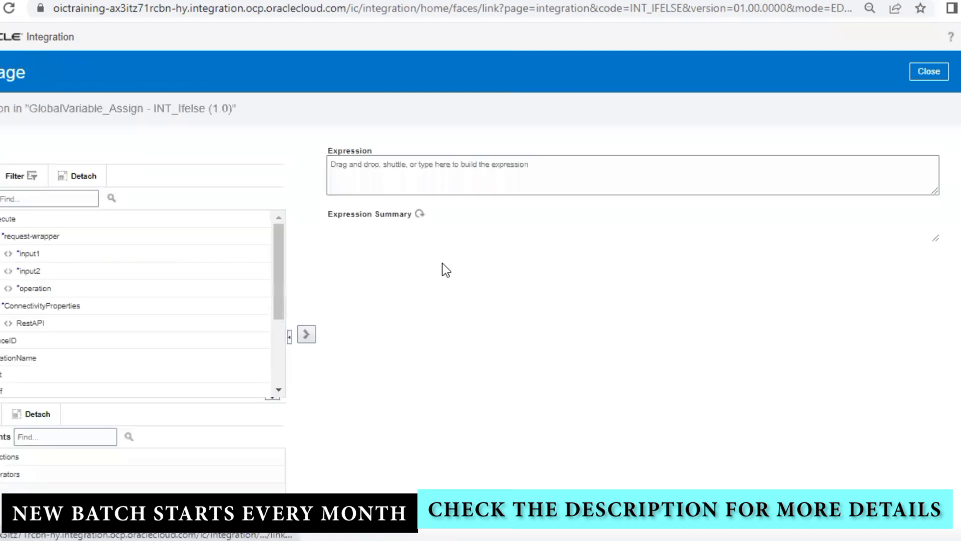
left_click(481, 184)
type("\"\"")
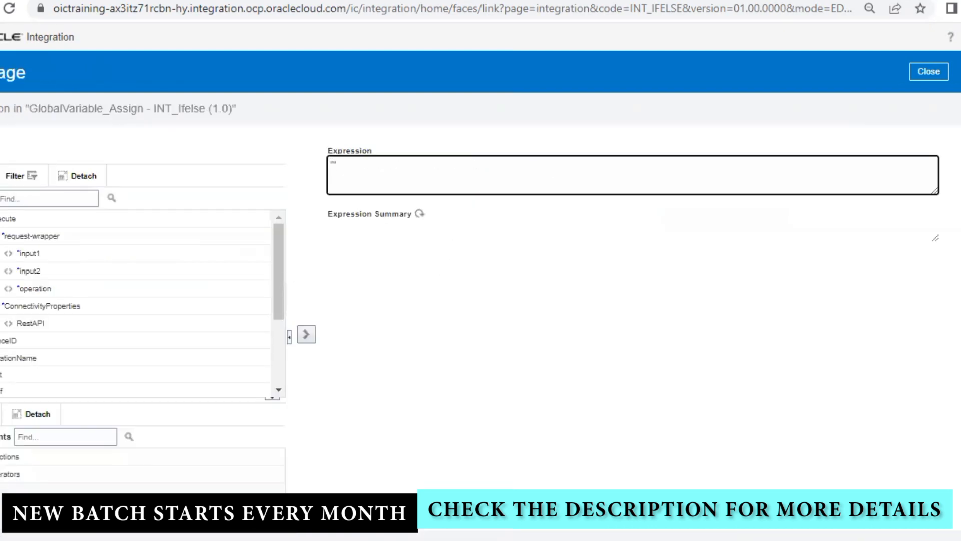
left_click(945, 236)
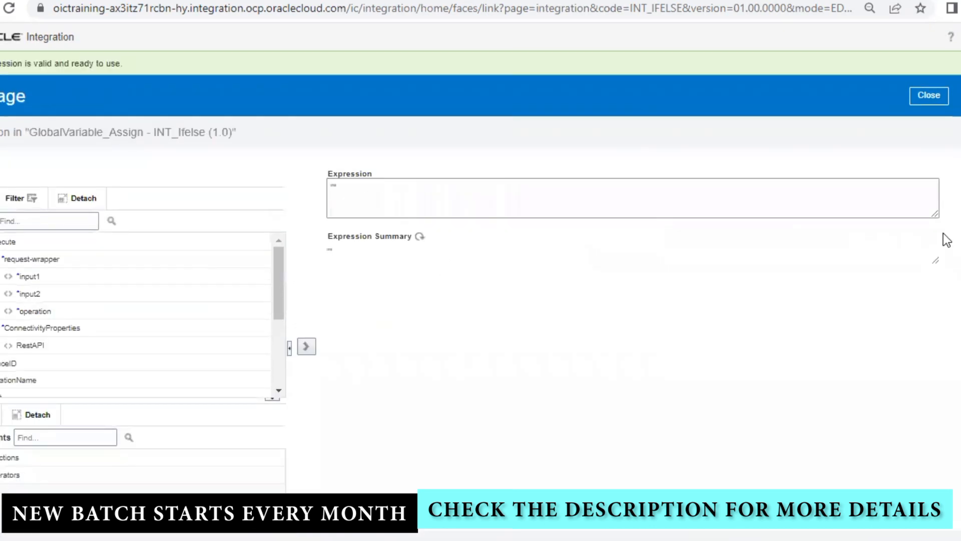
left_click(933, 96)
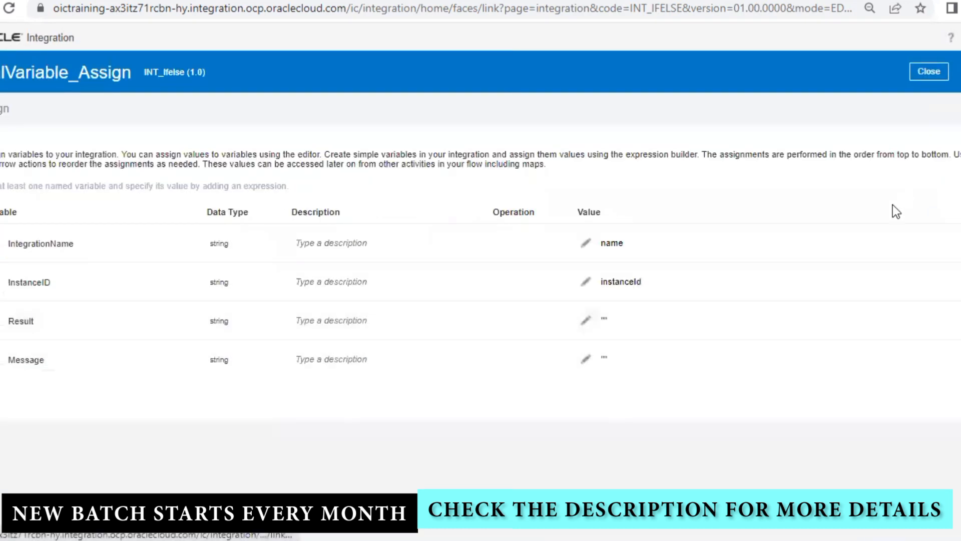
left_click(940, 102)
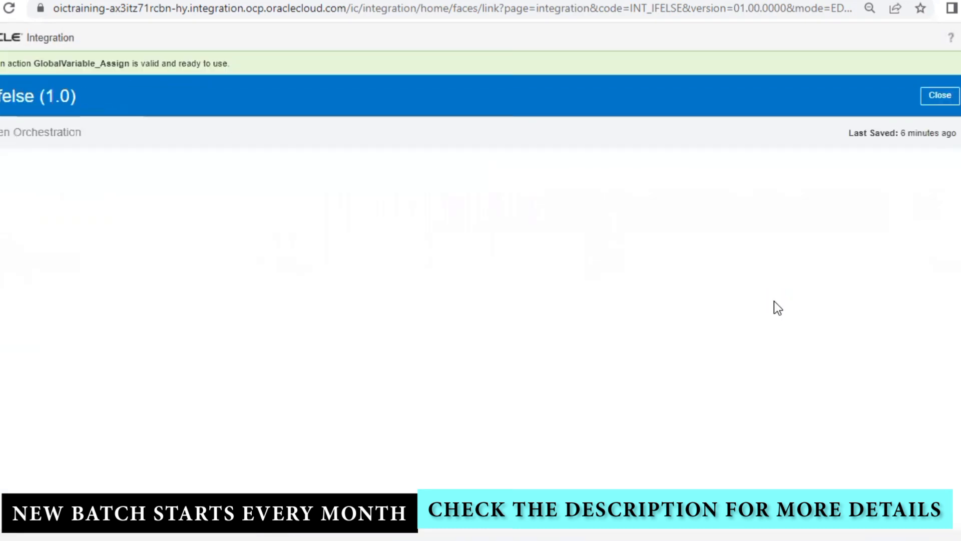
Open the Map to IfelseExample mapping below the switch for editing.
scroll(681, 344, "down", 9)
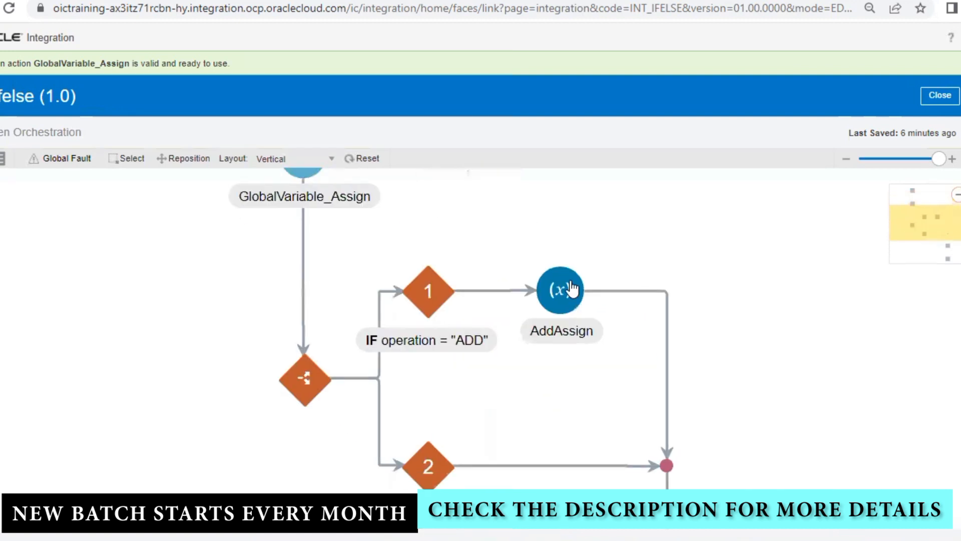
left_click(493, 383)
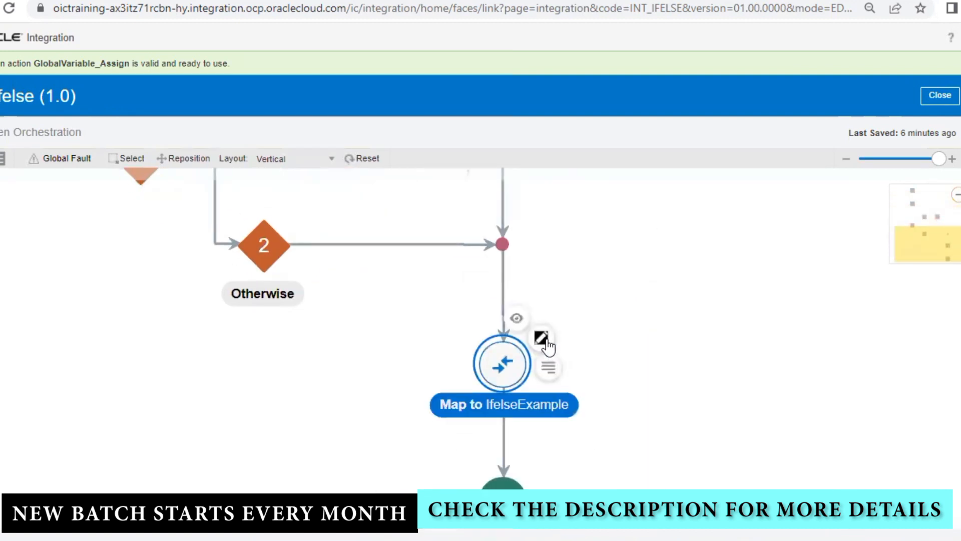
left_click(546, 345)
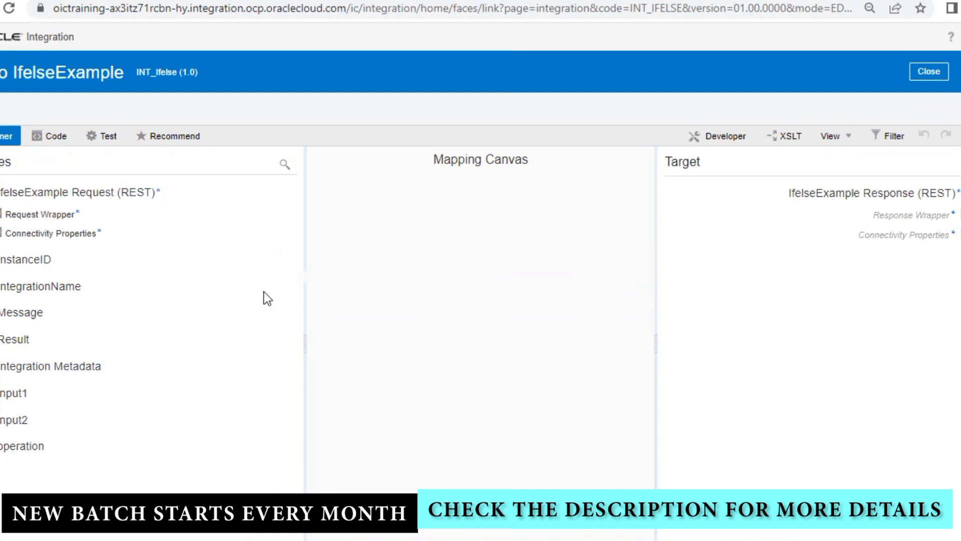
Map the Result variable to the response Result and the Message variable to the response Operation, then validate and close the mapping.
left_click(960, 214)
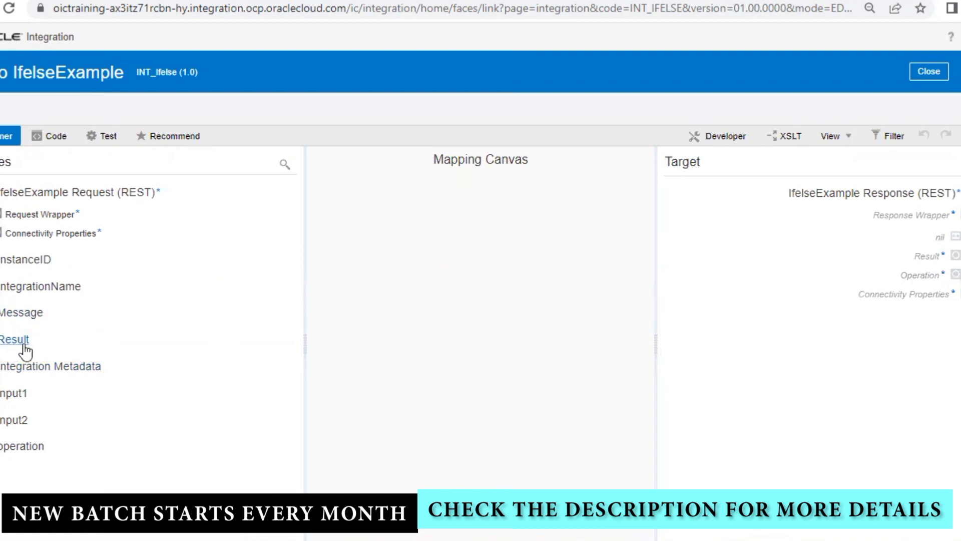
left_click_drag(25, 350, 926, 255)
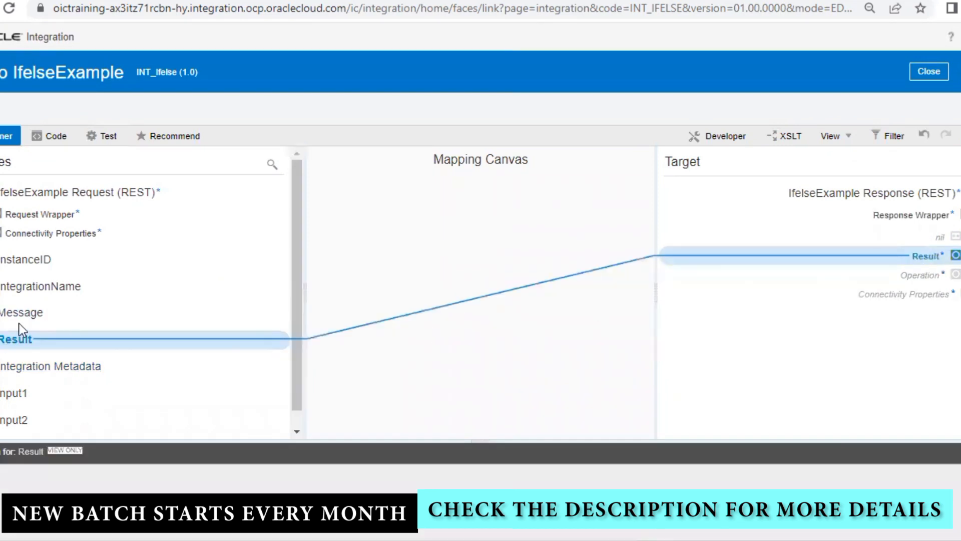
left_click_drag(10, 312, 897, 276)
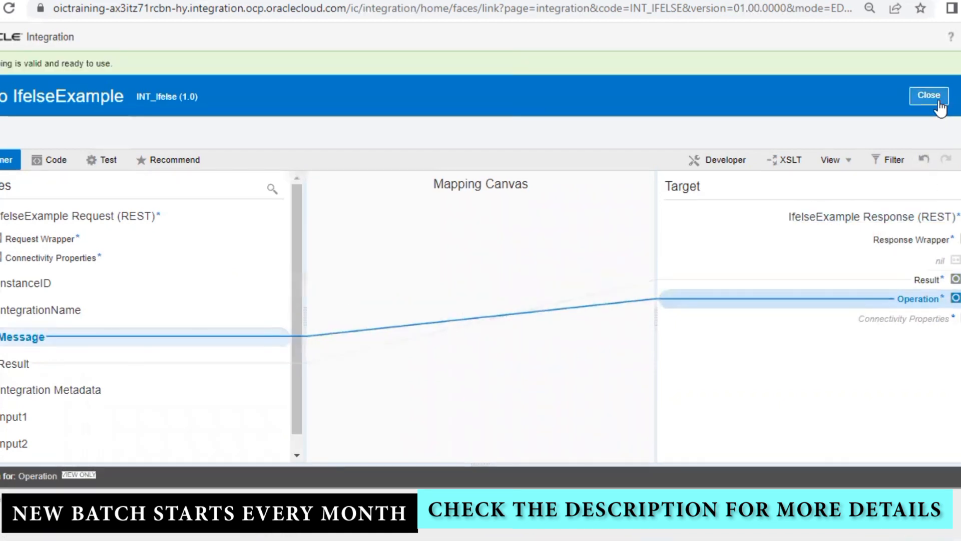
left_click(939, 103)
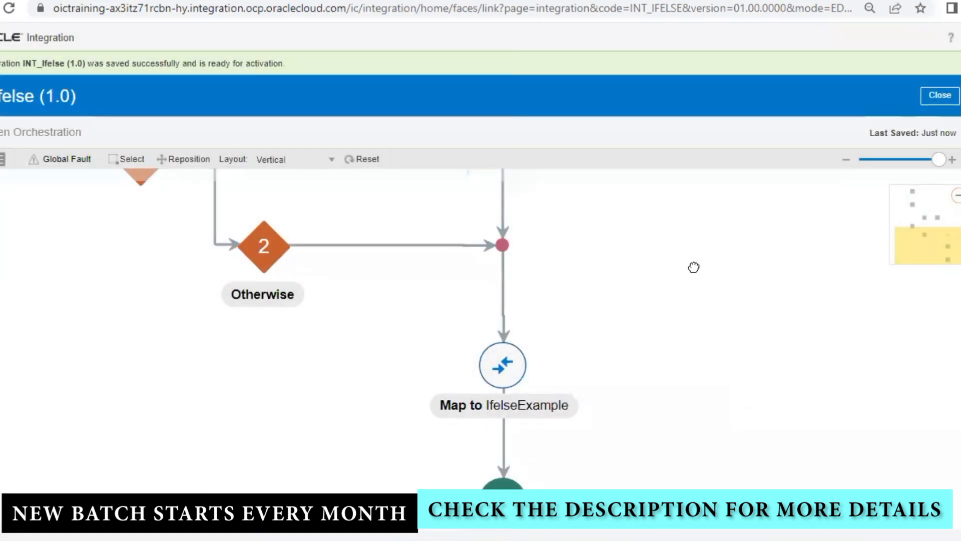
Add another IF branch to the switch that already holds the ADD condition.
left_click_drag(694, 268, 719, 457)
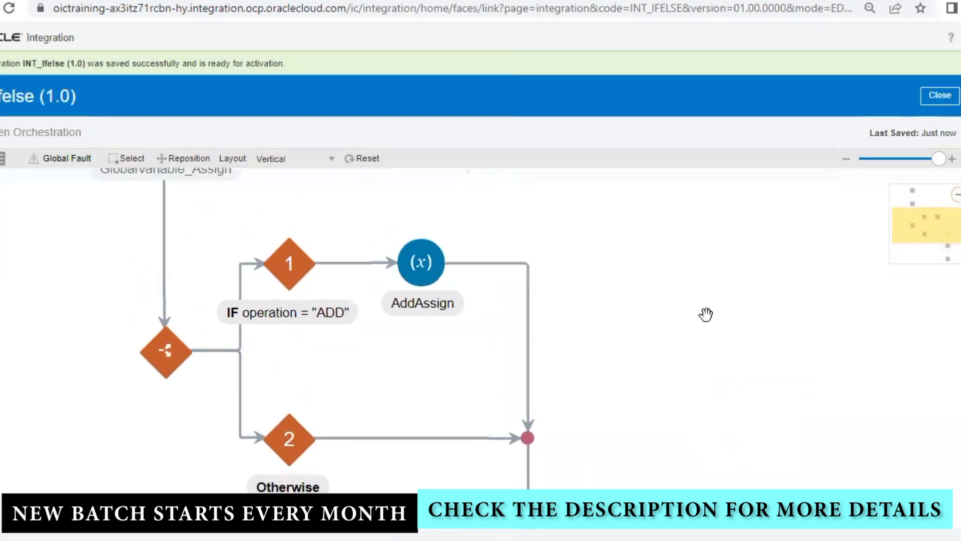
left_click(278, 266)
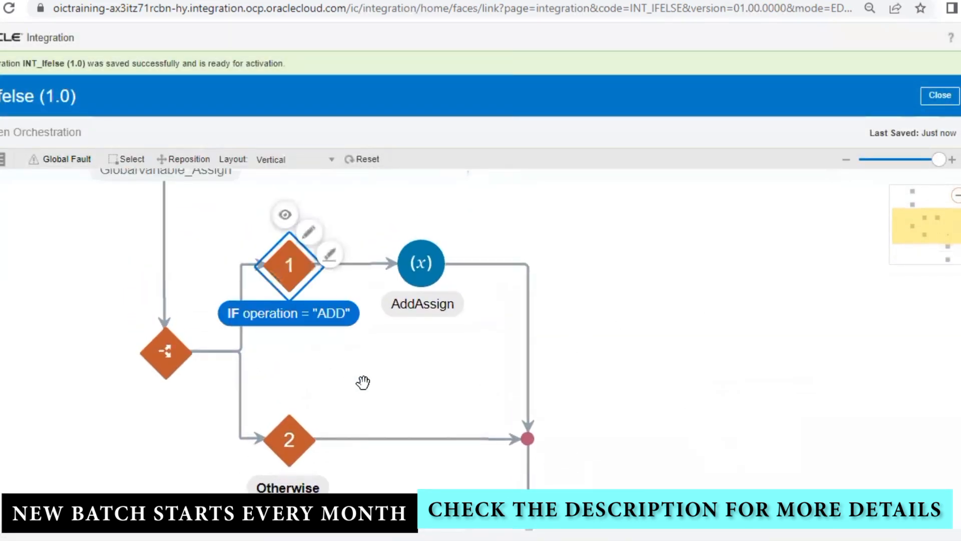
left_click(362, 382)
left_click(293, 277)
left_click(249, 371)
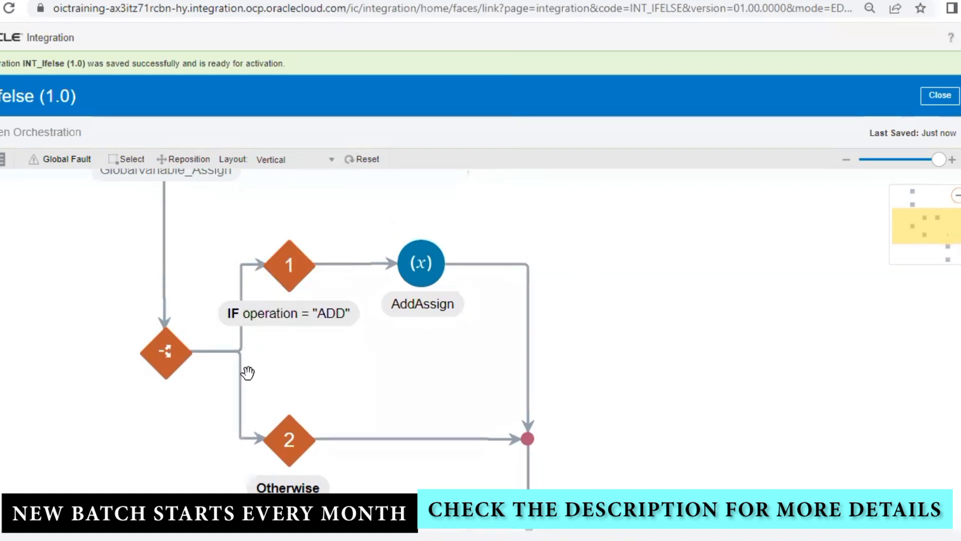
left_click(176, 361)
left_click(190, 322)
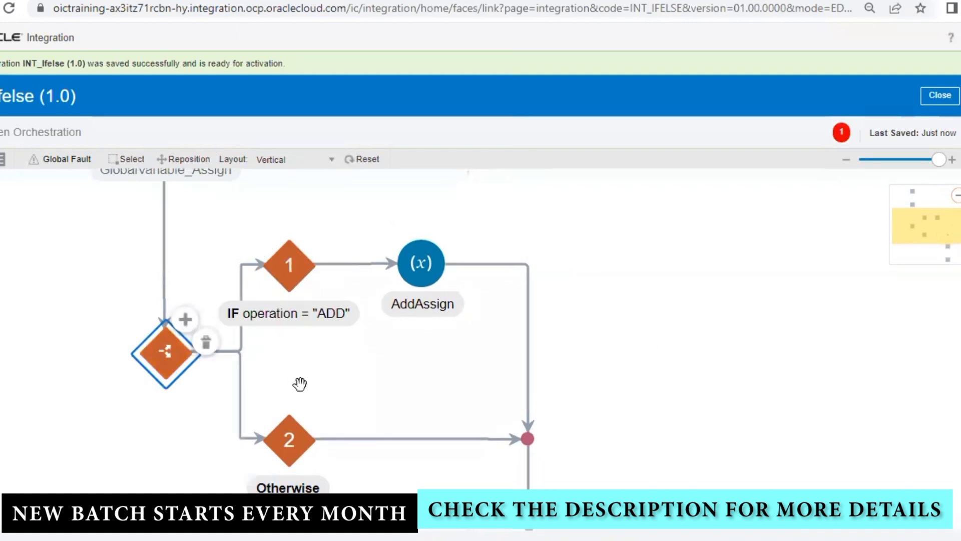
Define the undefined branch's condition as operation = "MUL" with the expression name MUL, then validate and close it.
left_click(309, 450)
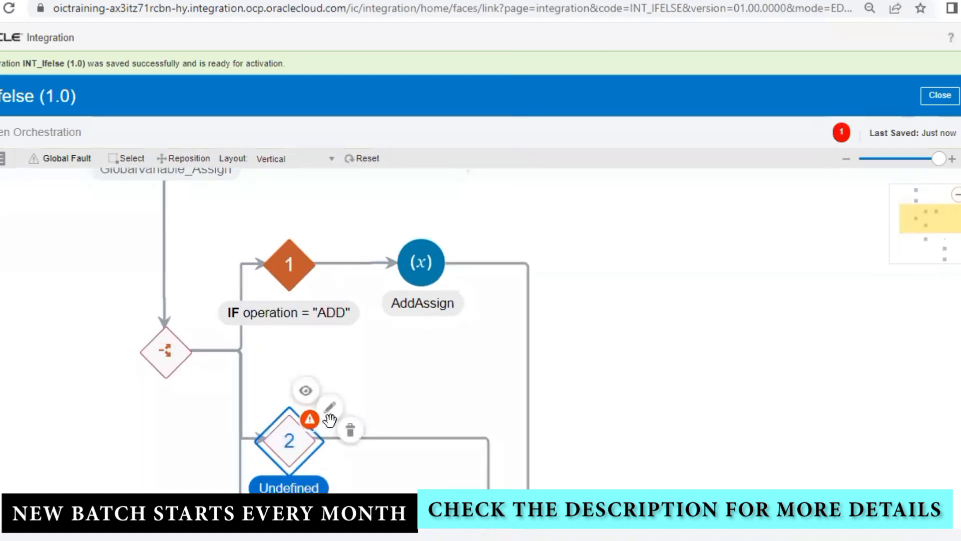
left_click(445, 368)
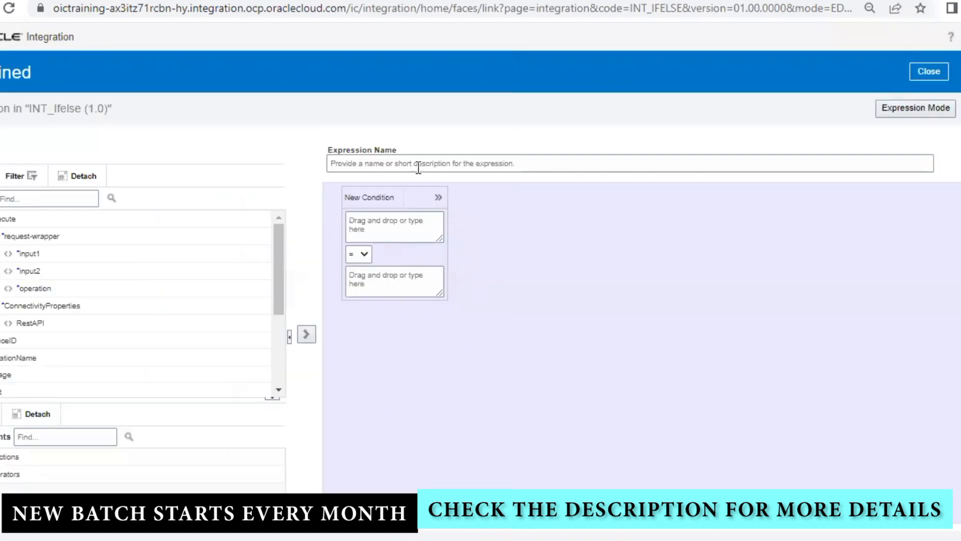
left_click(418, 166)
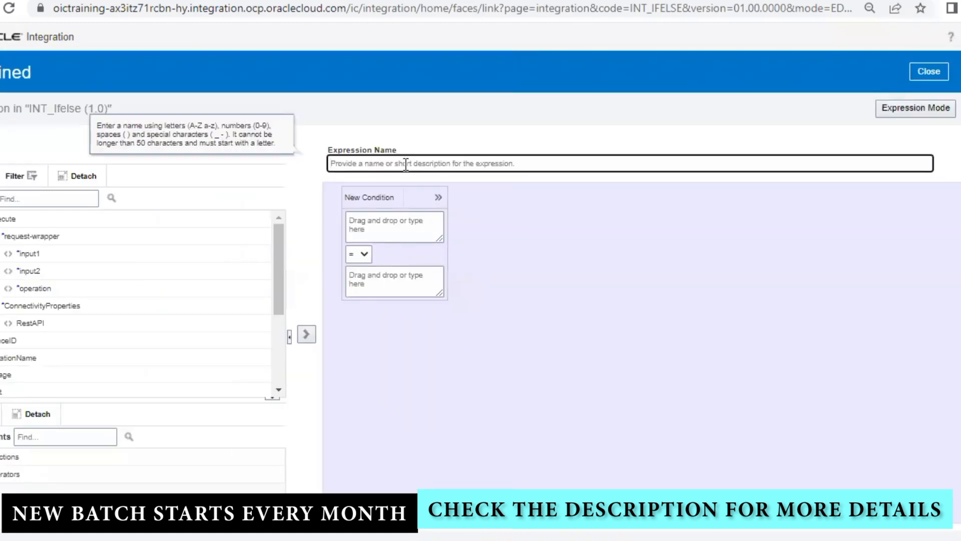
type("MUL")
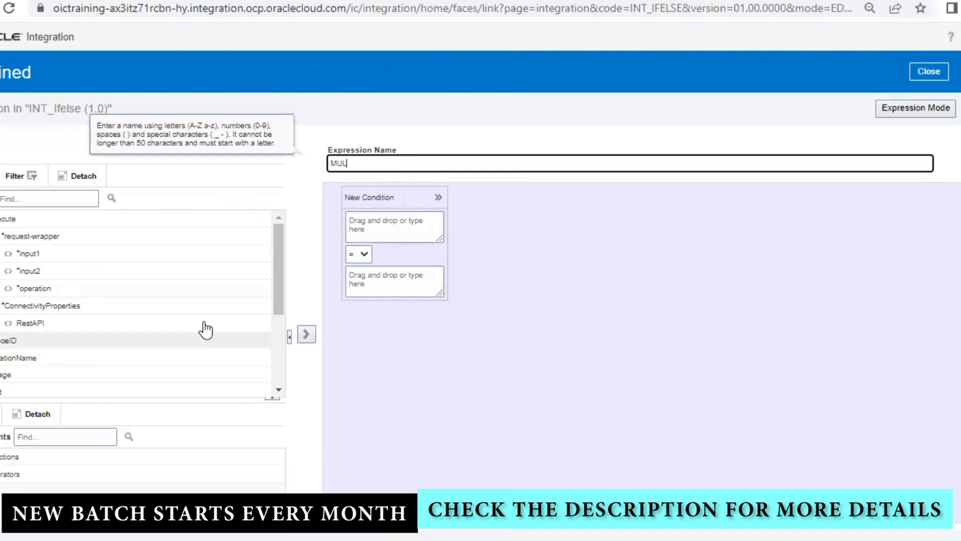
left_click_drag(109, 291, 404, 227)
left_click(368, 284)
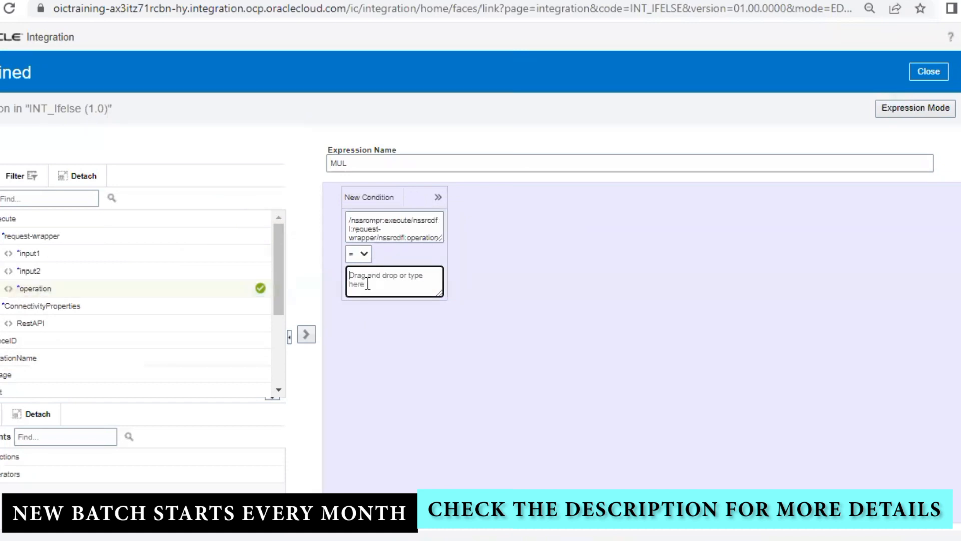
type("\"MUL")
left_click(932, 203)
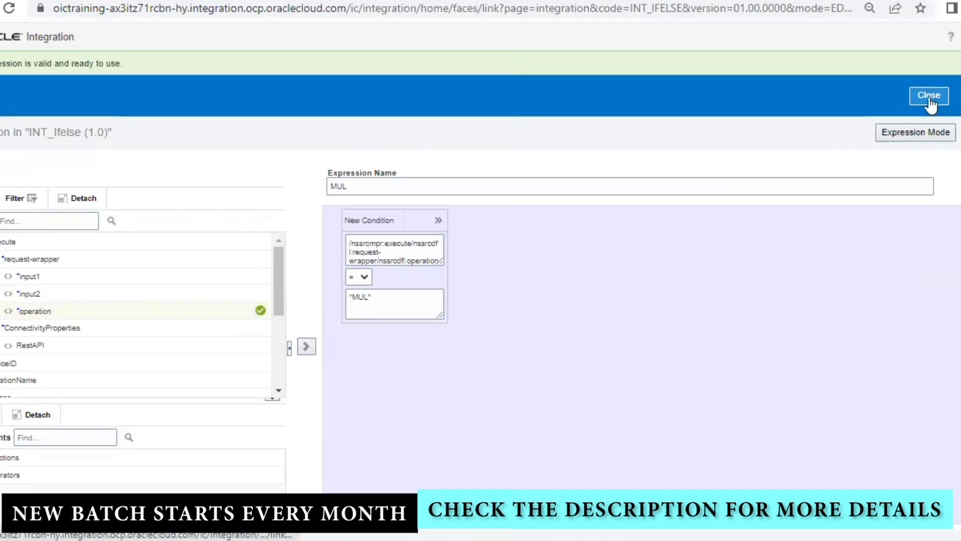
left_click(930, 100)
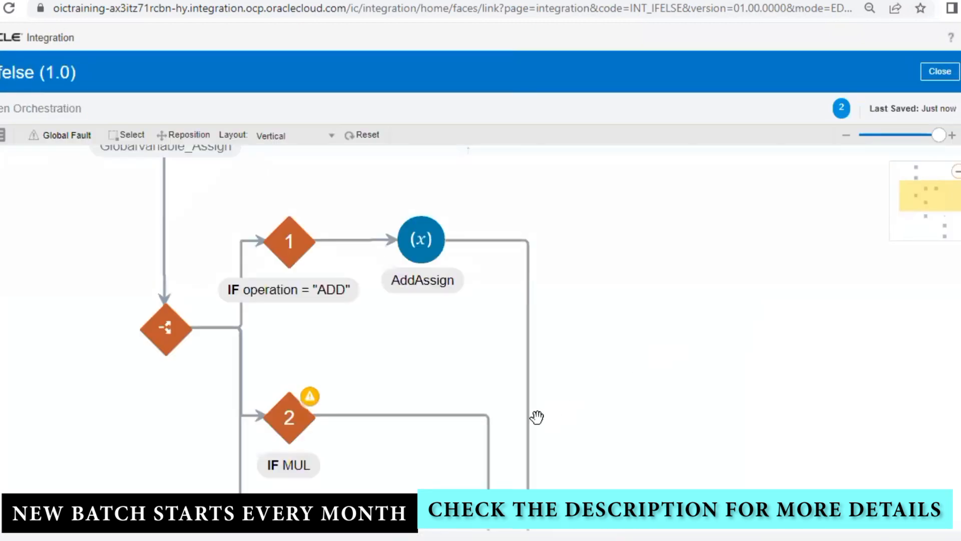
Add an Assign action named MulAssign to the IF MUL branch.
left_click_drag(421, 380, 571, 311)
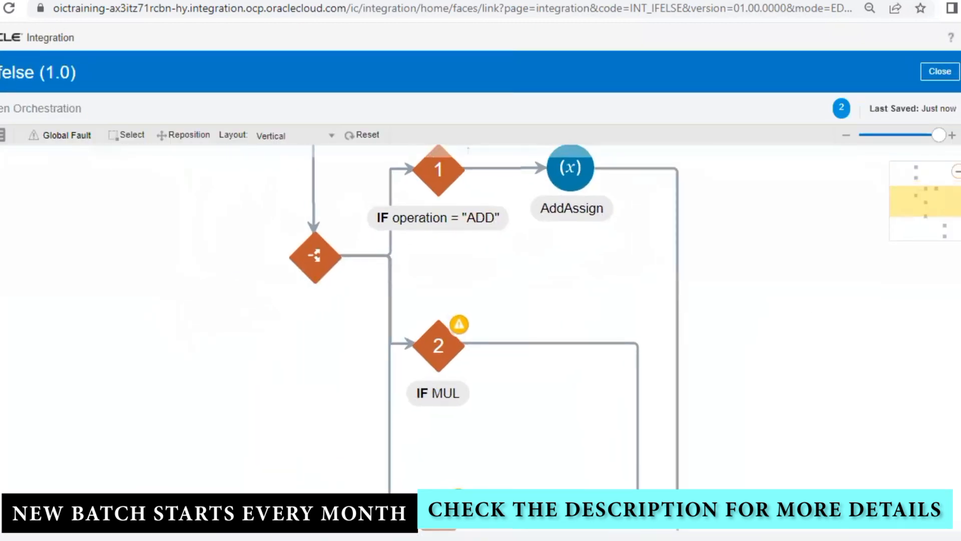
left_click(960, 200)
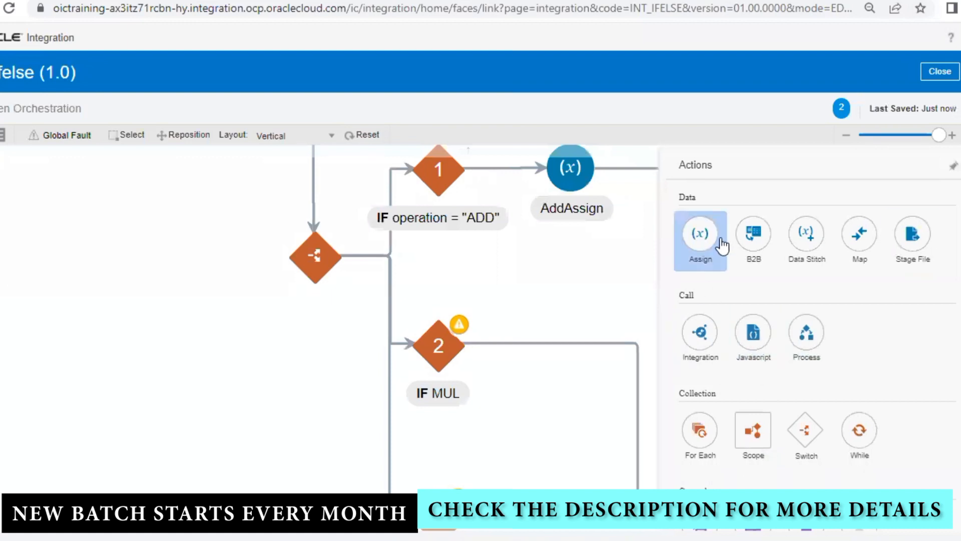
left_click_drag(683, 258, 519, 400)
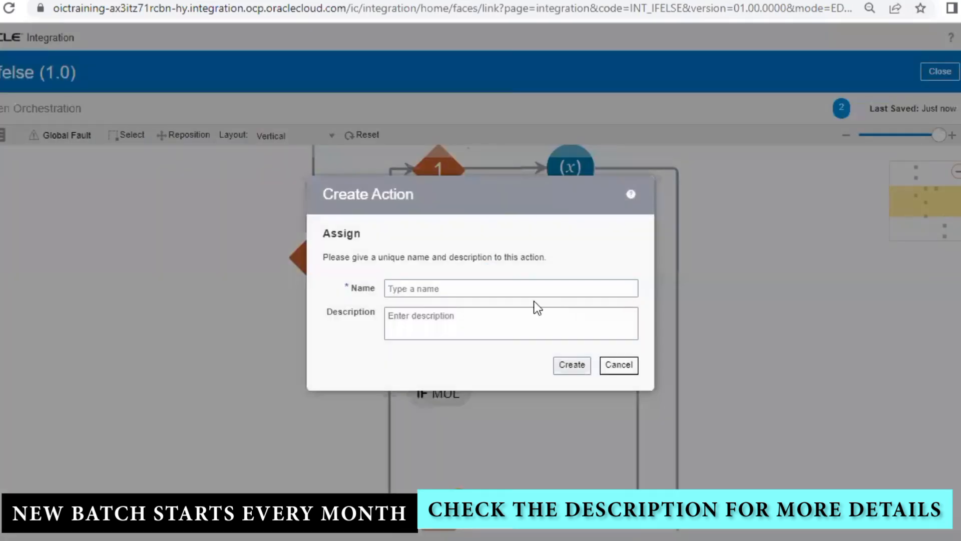
left_click(495, 289)
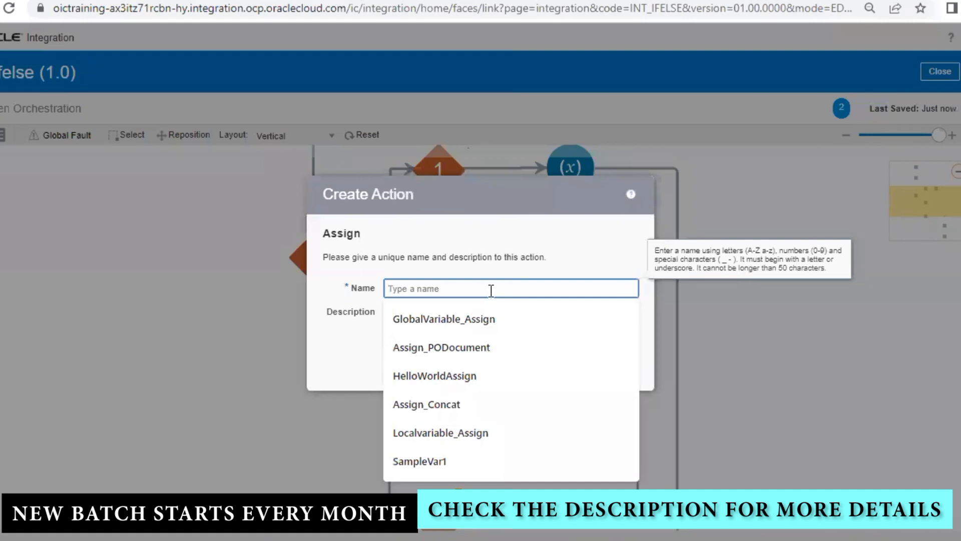
type("MulAssign")
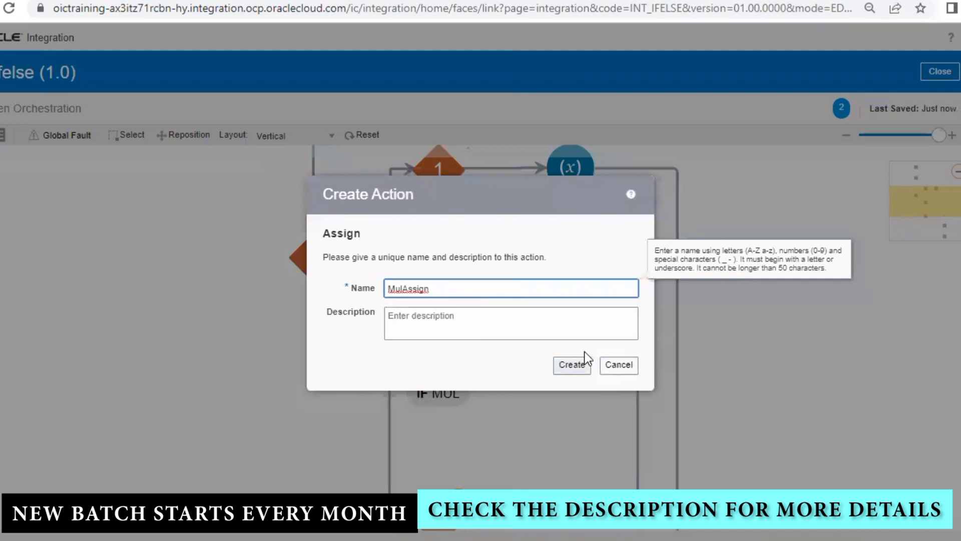
left_click(583, 369)
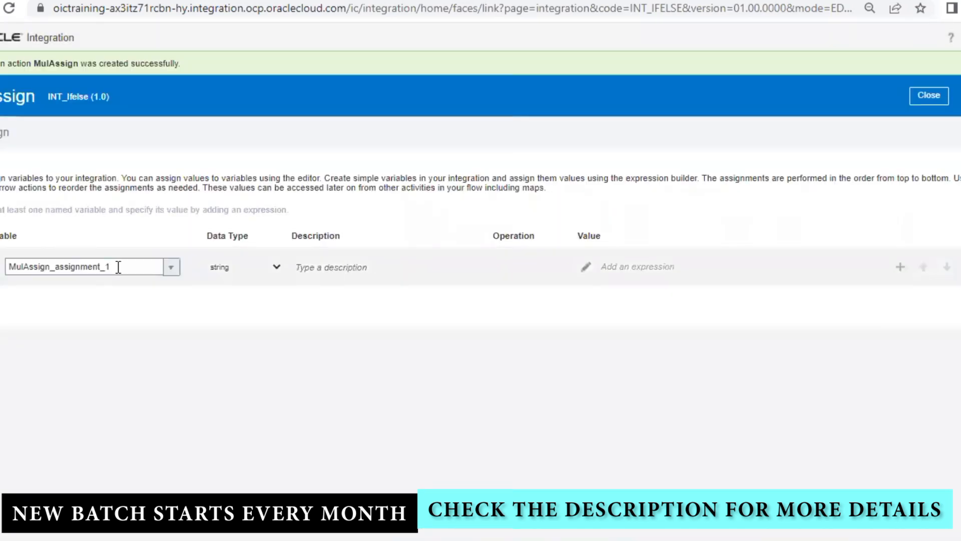
Choose the Result variable in MulAssign and start its value expression with number(/nssrcmpr:execute/nssrcdfl:request-wrapper/nssrcdfl:input1).
left_click(171, 266)
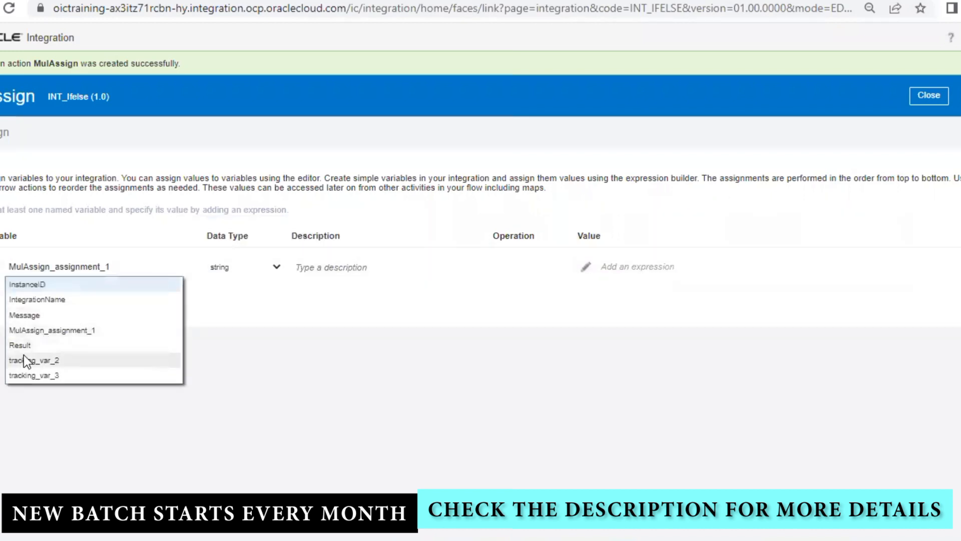
left_click(41, 346)
left_click(588, 267)
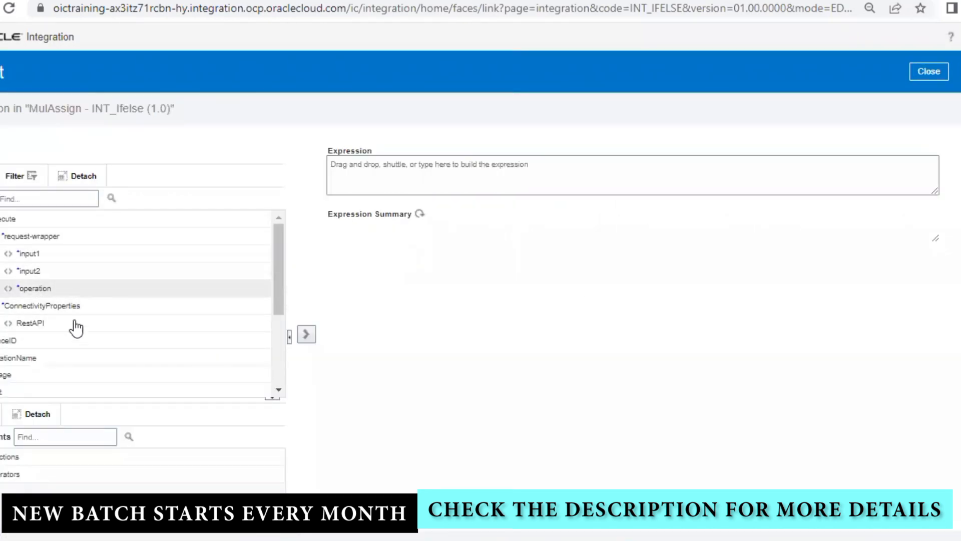
left_click(36, 432)
type("n")
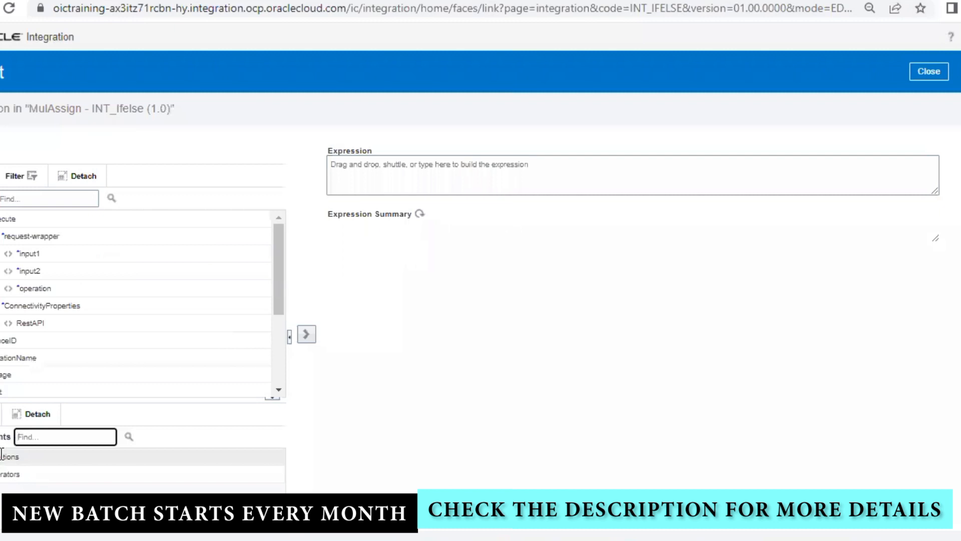
left_click(478, 182)
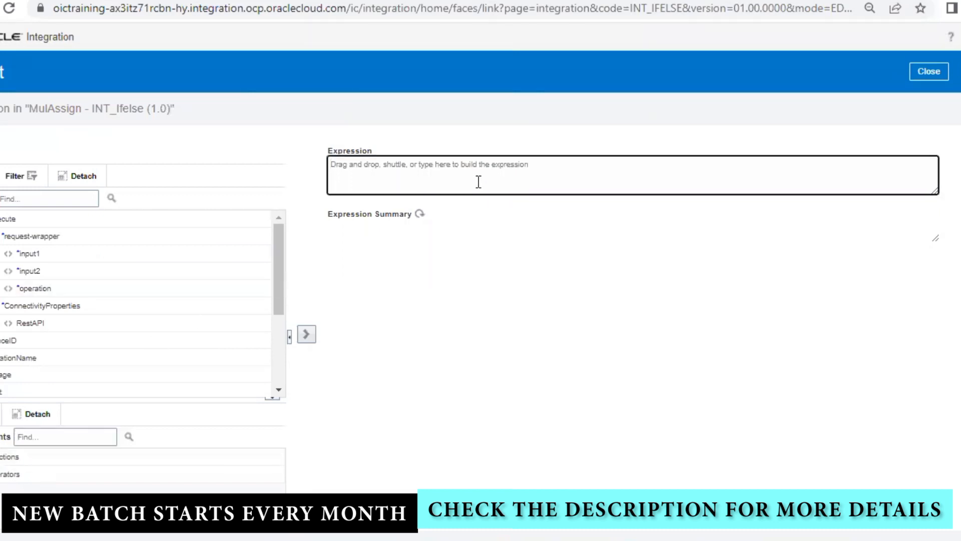
type("number(/nssrcmpr:execute/nssrcdfl:request-wrapper/nssrcdfl:input1)")
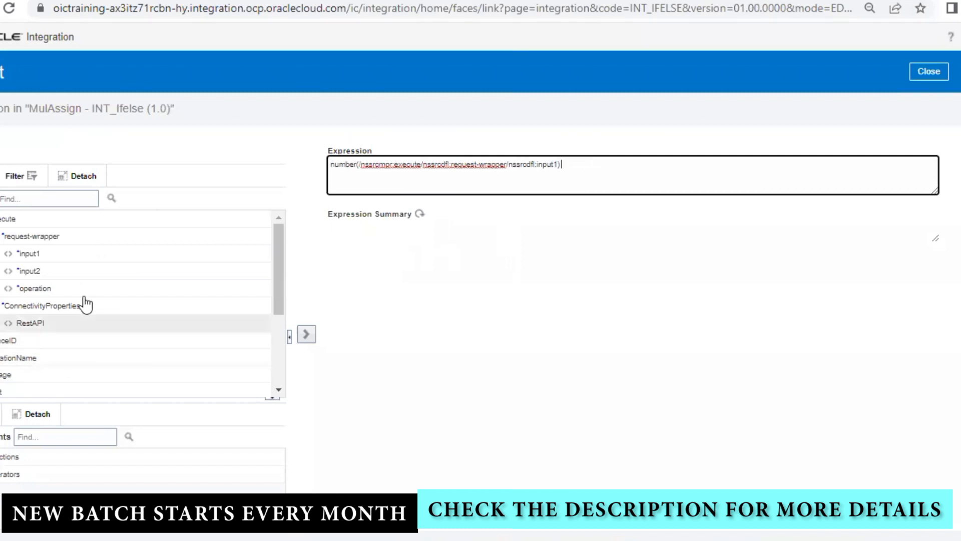
Search the expression components for "mult" and look through the functions and operators for a multiplication entry.
left_click(48, 437)
type("mul")
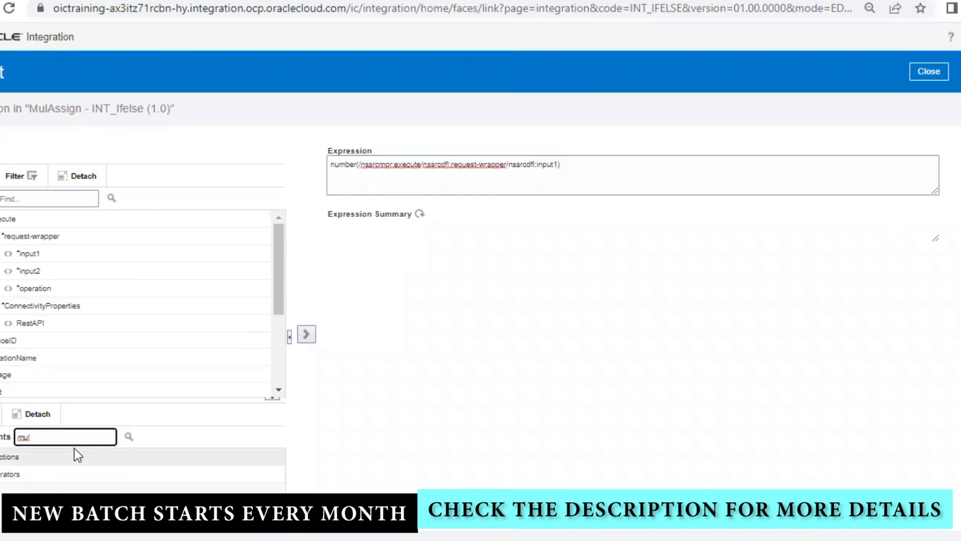
type("t")
key("Return")
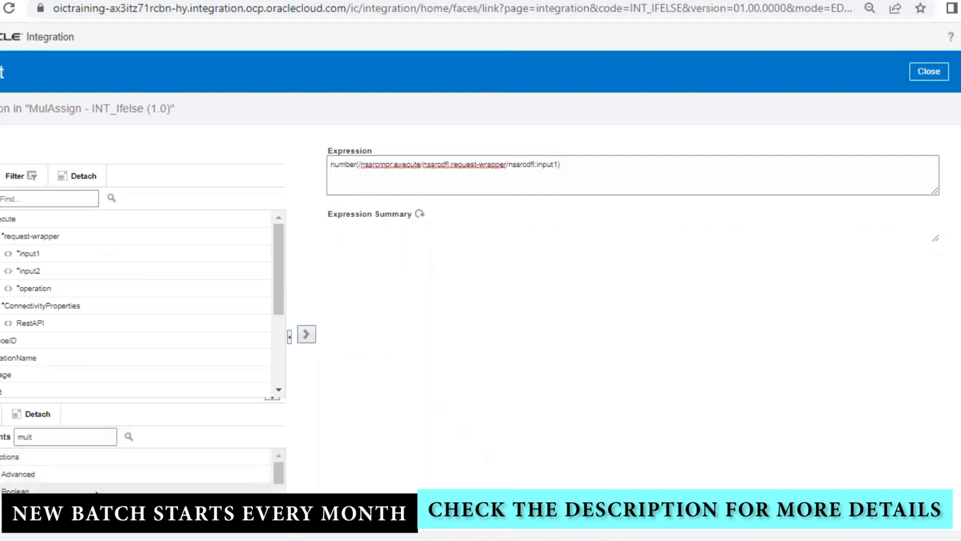
scroll(118, 489, "down", 1)
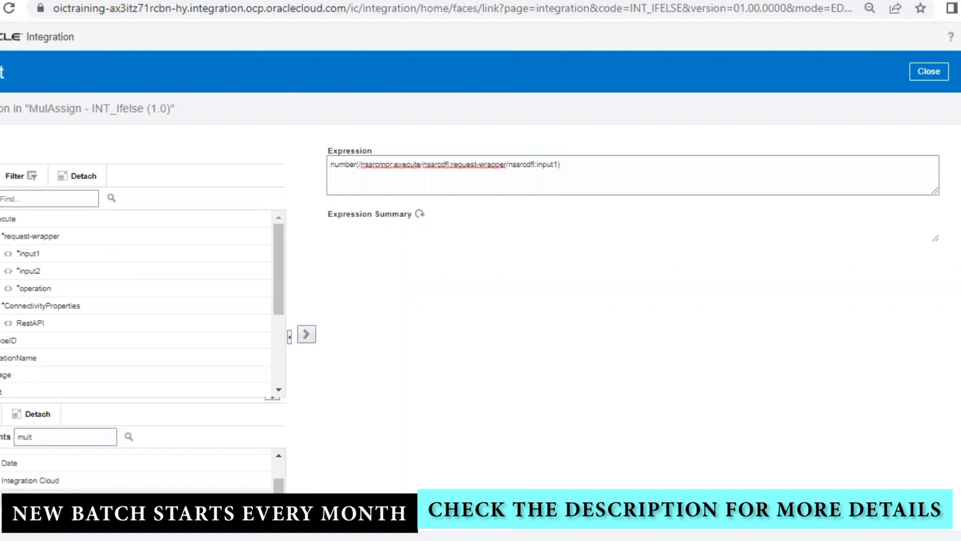
scroll(135, 473, "down", 1)
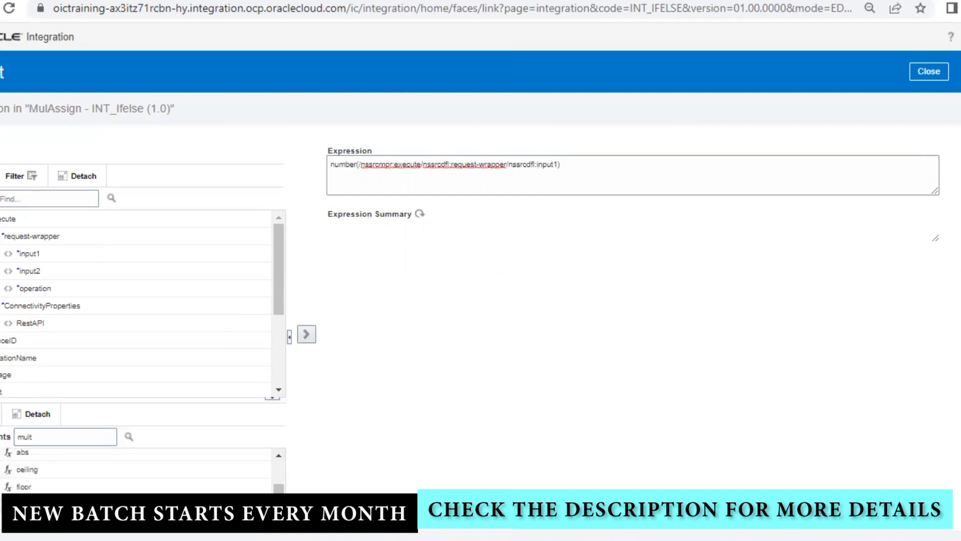
scroll(135, 471, "down", 1)
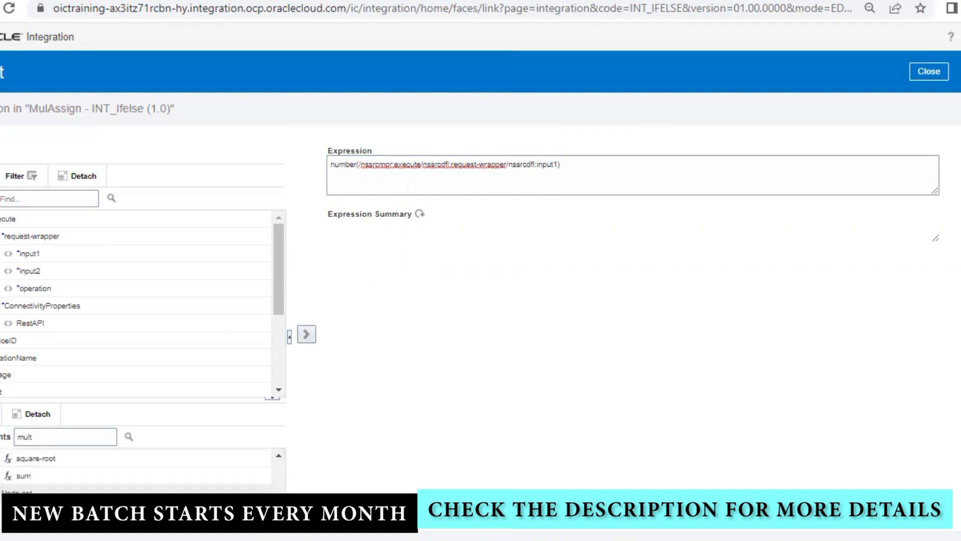
scroll(135, 471, "down", 1)
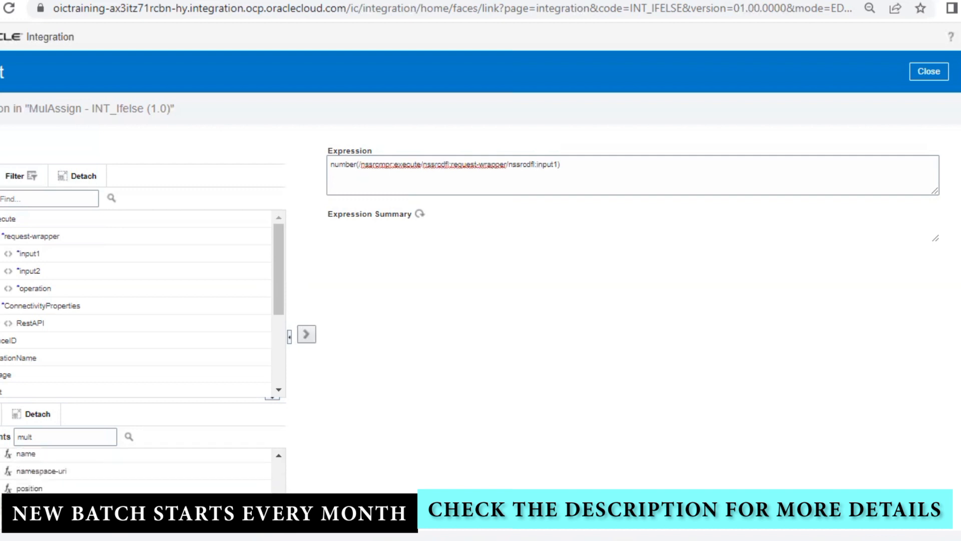
scroll(135, 471, "down", 1)
scroll(171, 486, "down", 2)
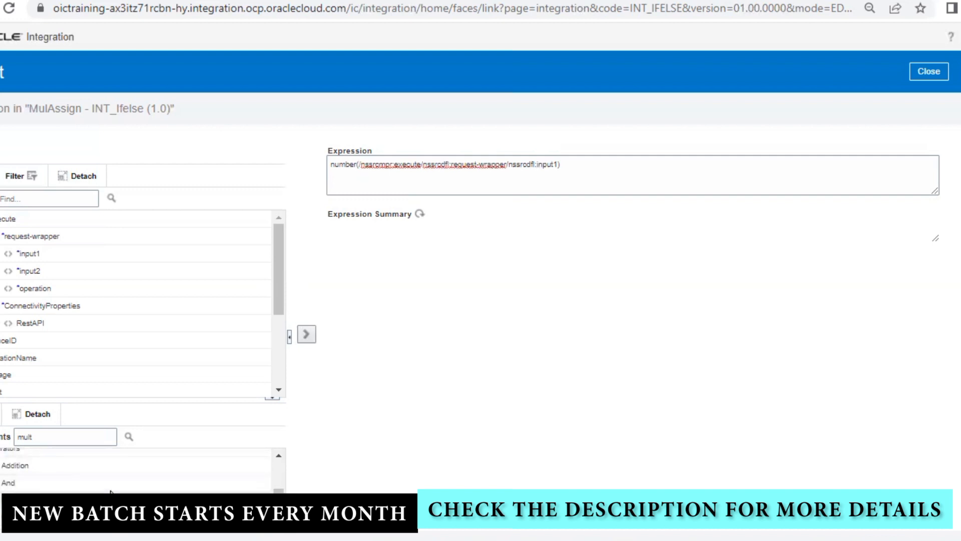
scroll(110, 493, "up", 2)
Find the Multiplication operator among the components and append it to the Result expression after the input1 term.
left_click(71, 437)
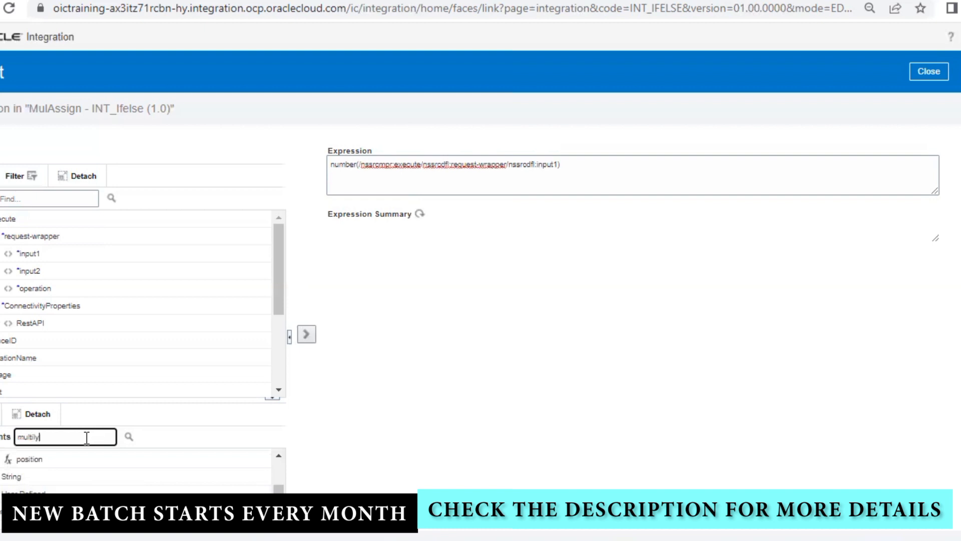
key("Return")
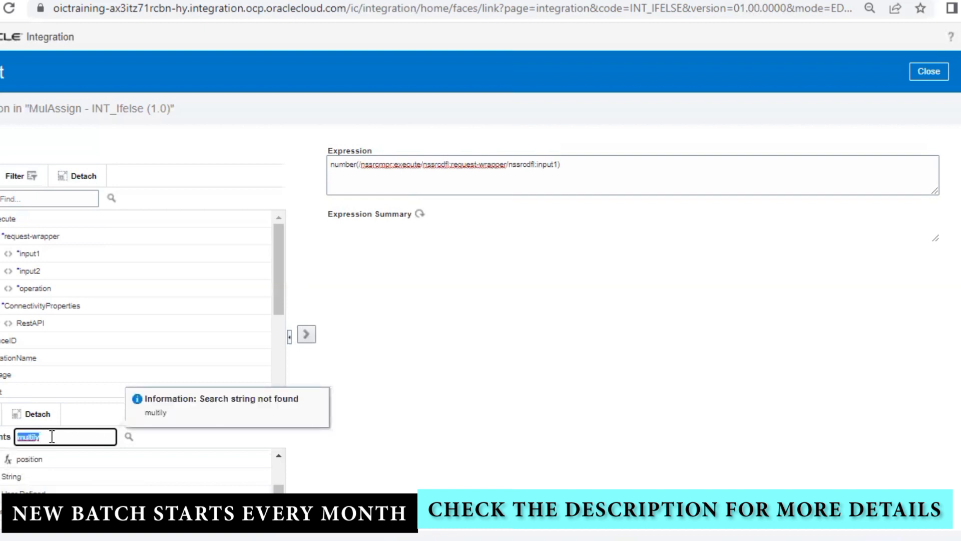
left_click(66, 436)
key("Return")
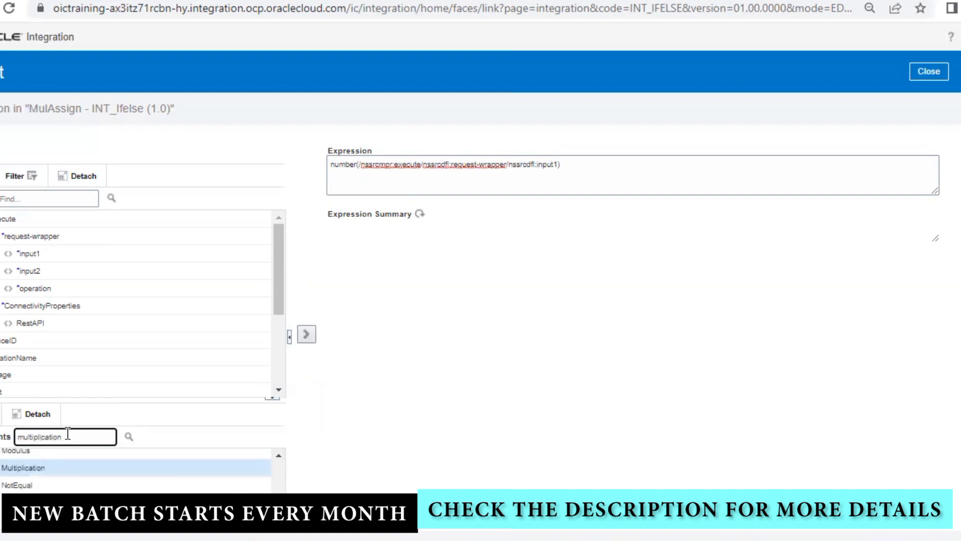
left_click_drag(86, 473, 734, 169)
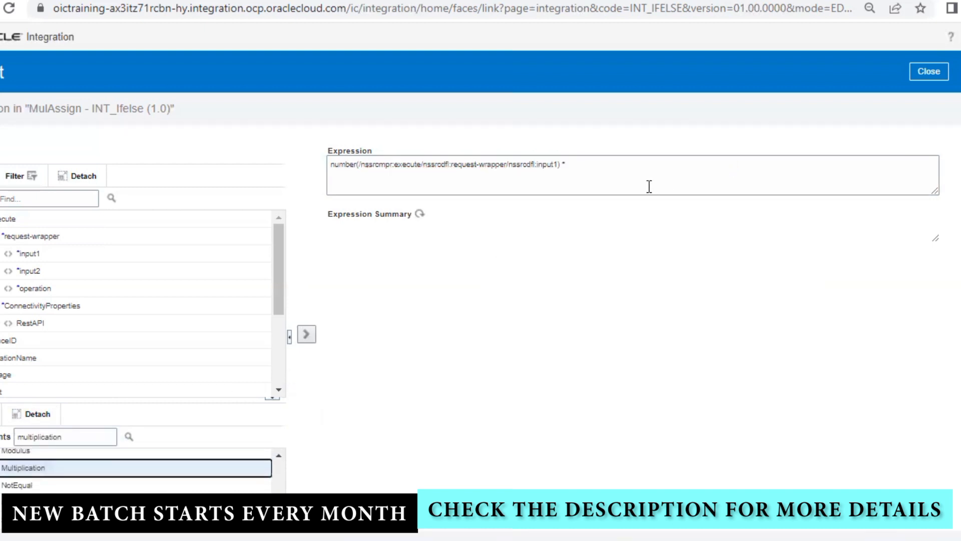
Complete the Result expression with number(/nssrcmpr:execute/nssrcdfl:request-wrapper/nssrcdfl:input2) as the second factor, then validate and close MulAssign.
left_click(564, 166)
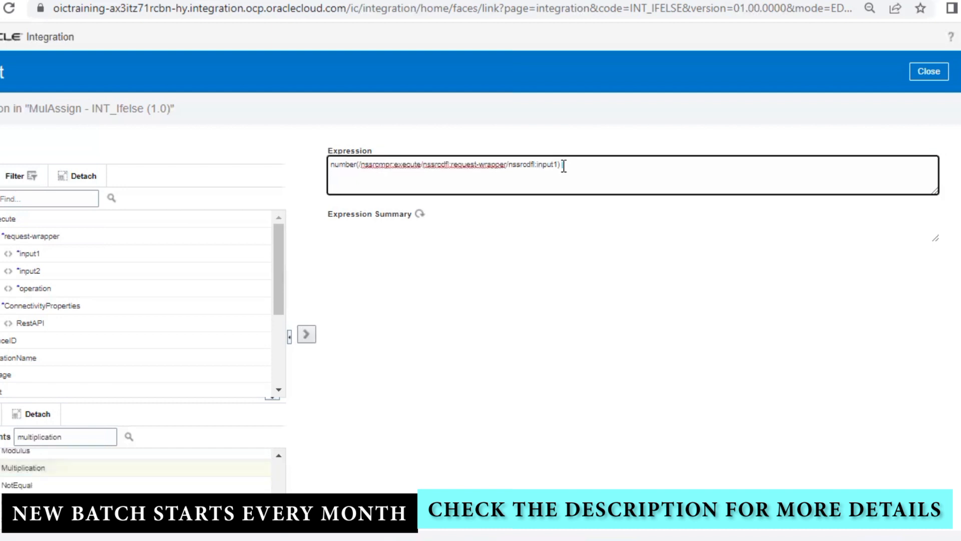
left_click_drag(561, 165, 266, 172)
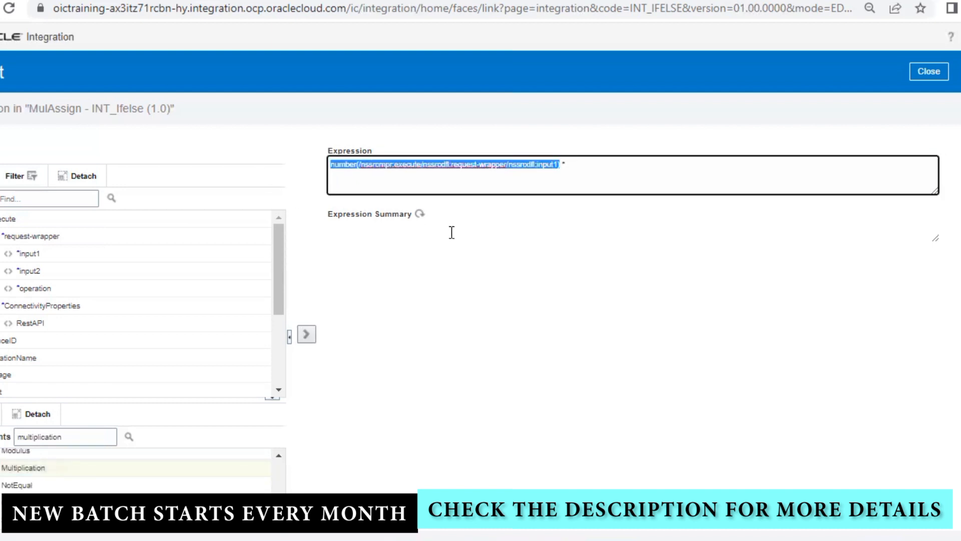
left_click(599, 166)
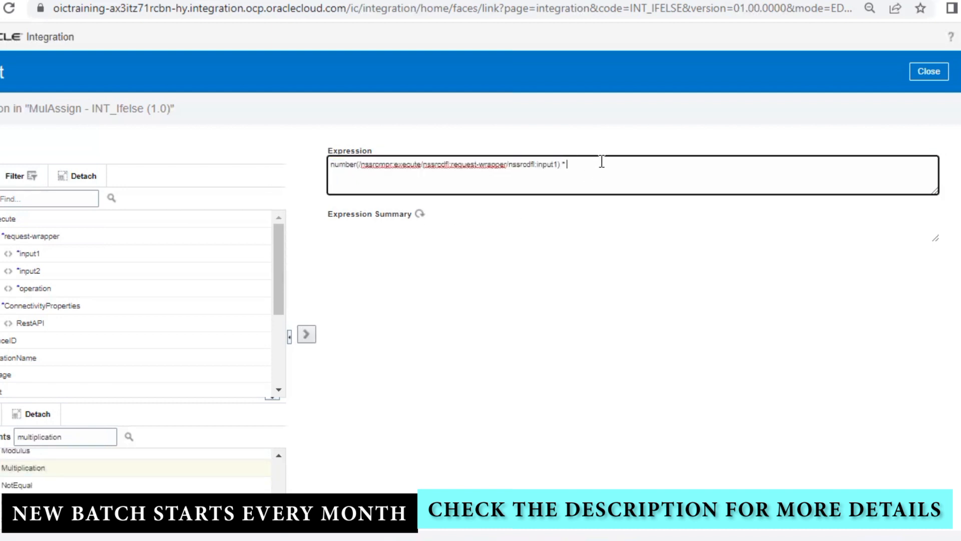
type("number(/nssrcmpr:execute/nssrcdfl:request-wrapper/nssrcdfl:input1)")
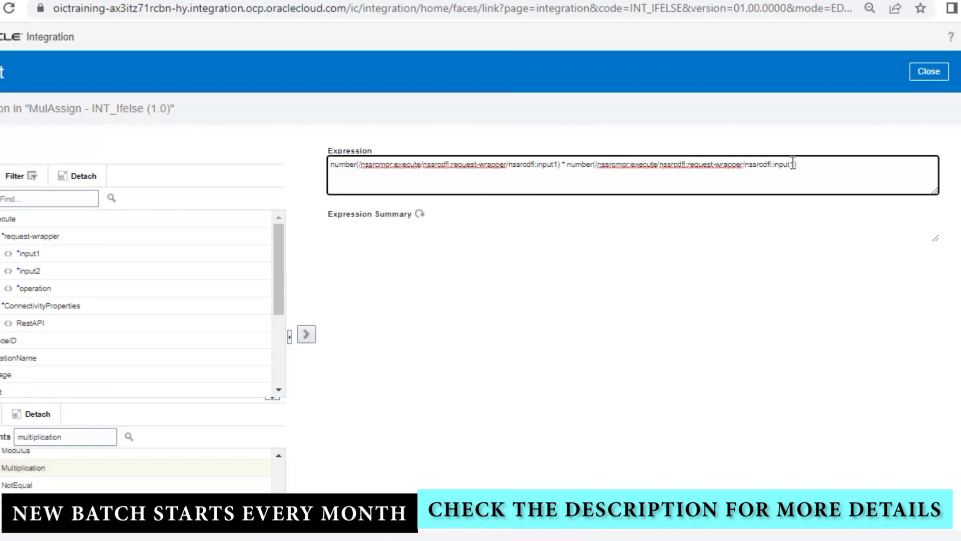
type("2")
left_click(913, 244)
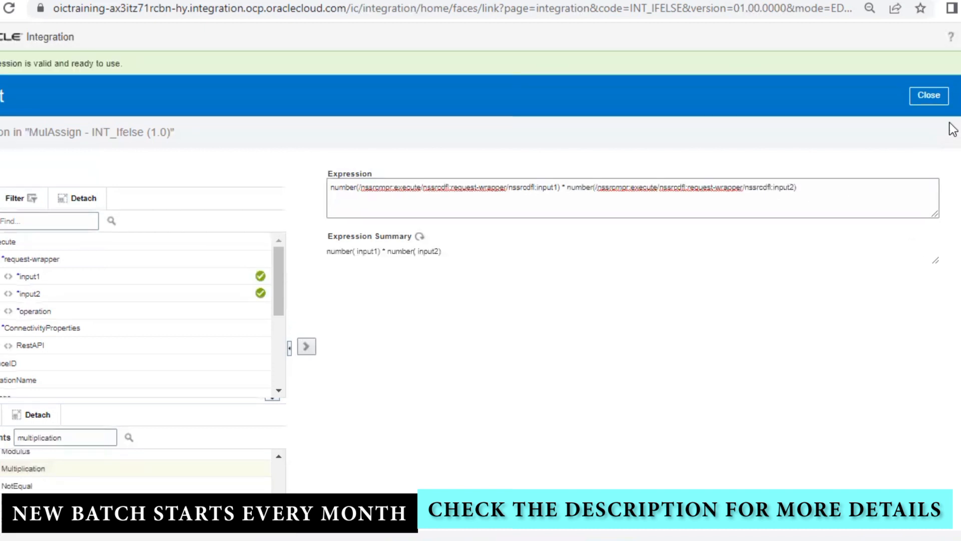
left_click(932, 97)
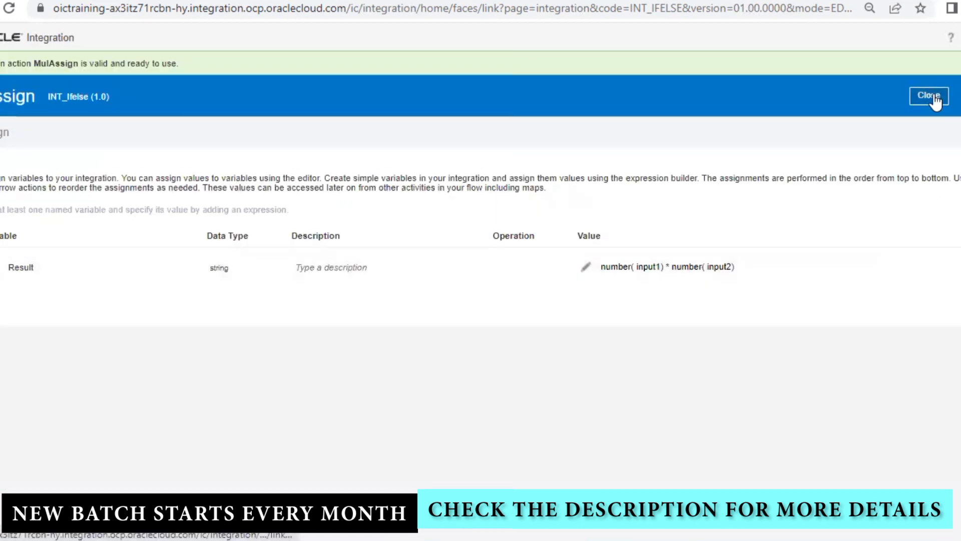
left_click(932, 96)
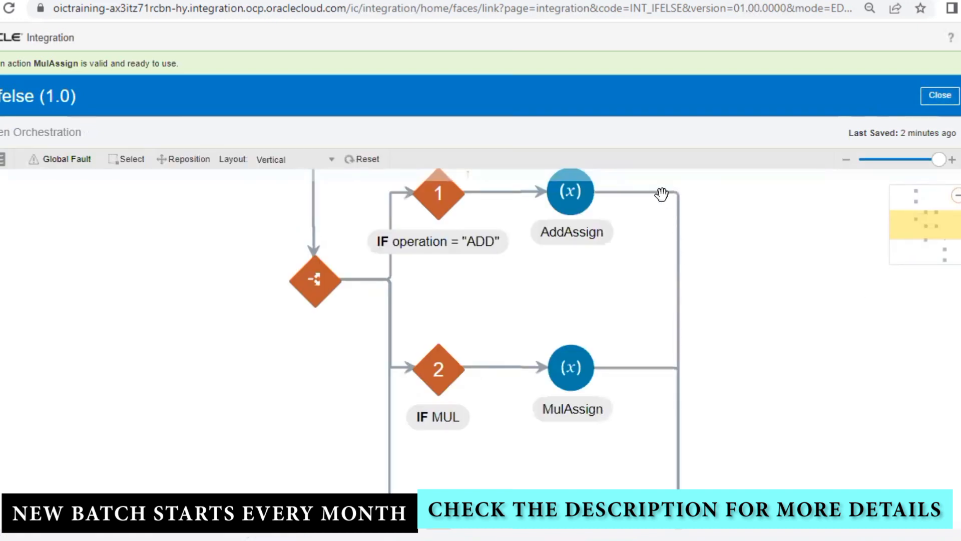
Copy the Message variable's concat expression from the AddAssign action and return to the orchestration canvas.
left_click(569, 213)
scroll(738, 281, "down", 2)
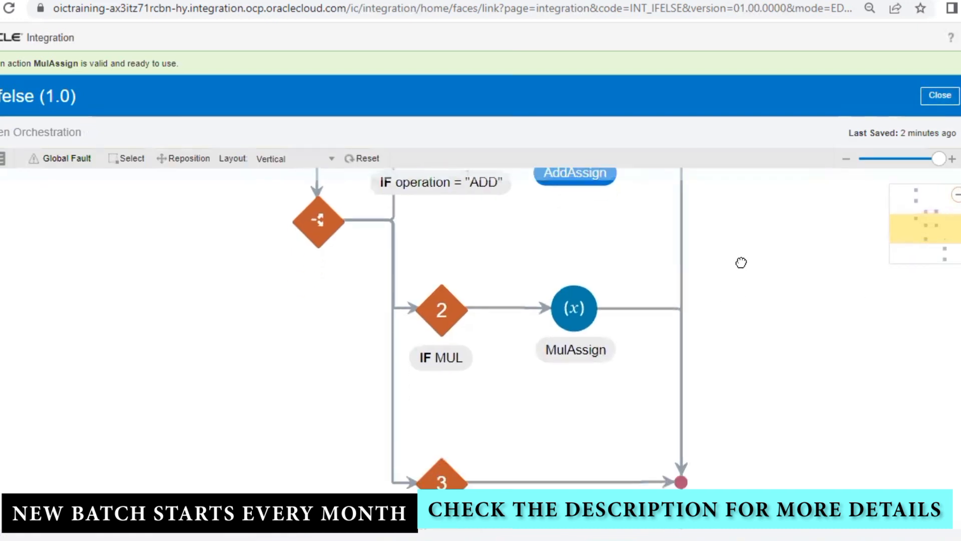
scroll(651, 273, "up", 4)
left_click(626, 245)
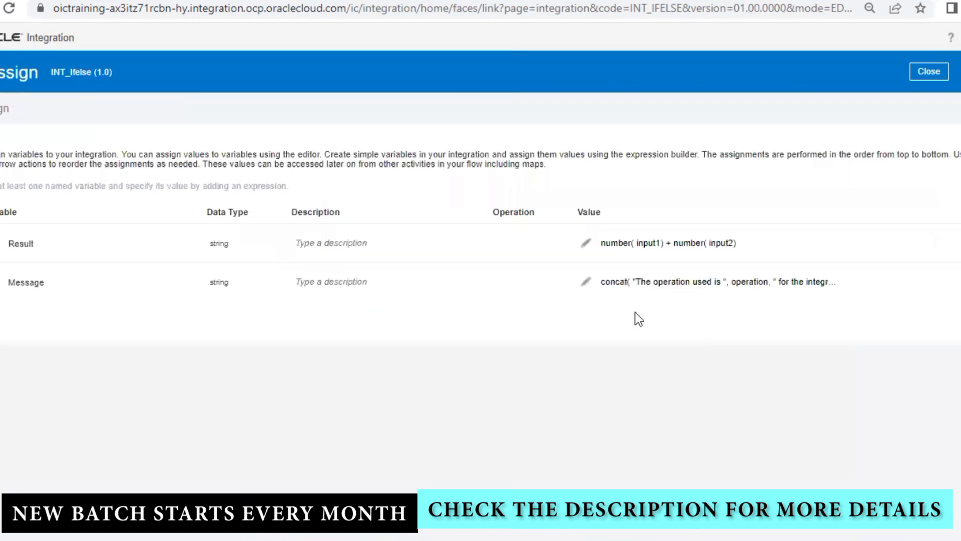
left_click(593, 282)
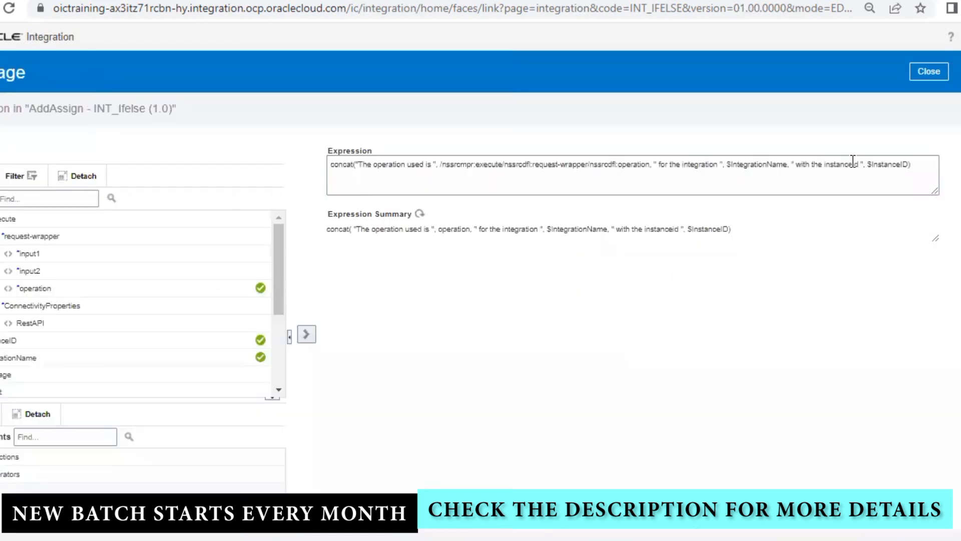
left_click_drag(914, 163, 326, 196)
key("ctrl+c")
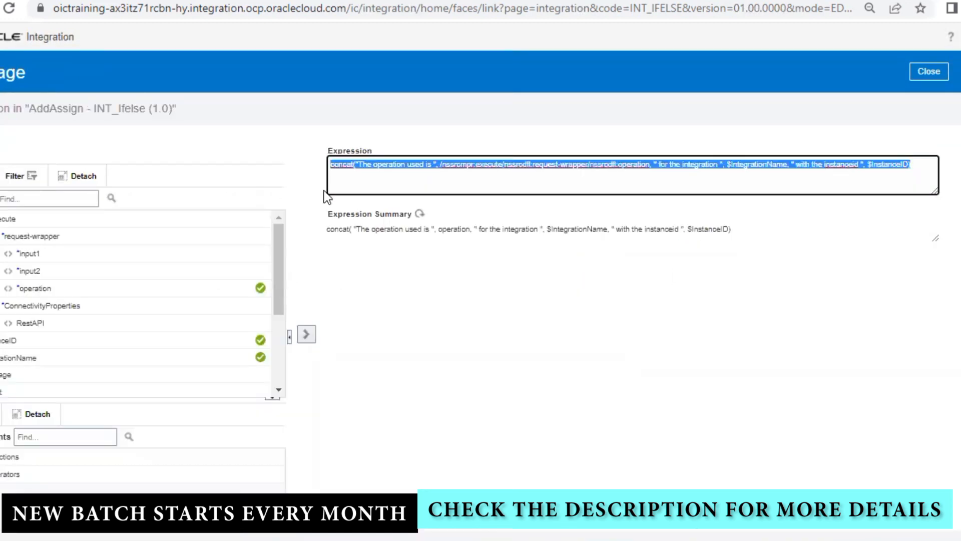
left_click(929, 72)
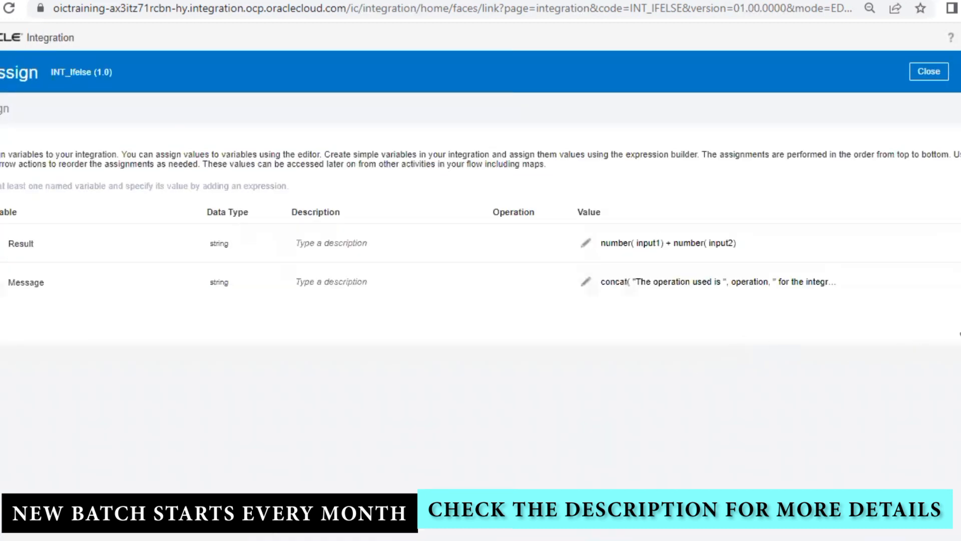
left_click(929, 71)
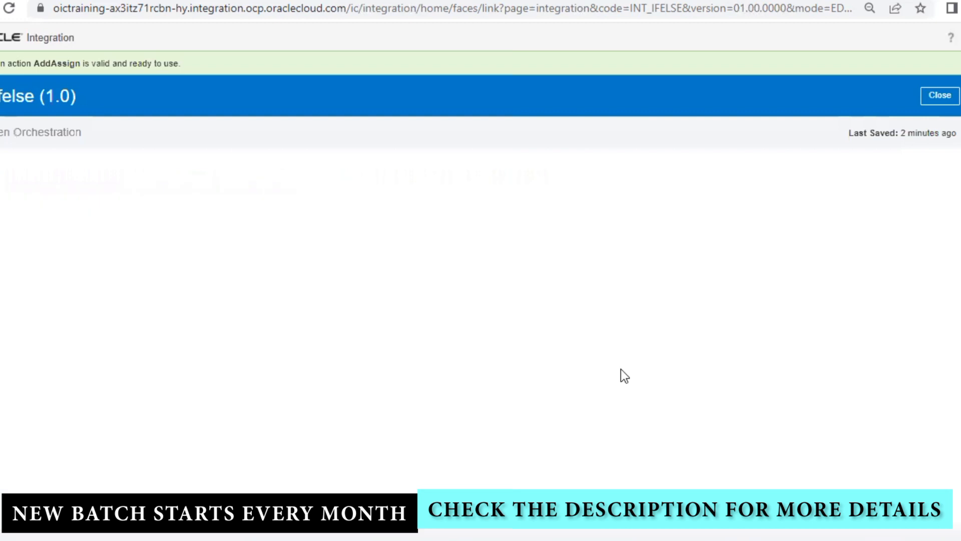
Reopen MulAssign for editing and choose the Message variable for a second assignment.
left_click(601, 450)
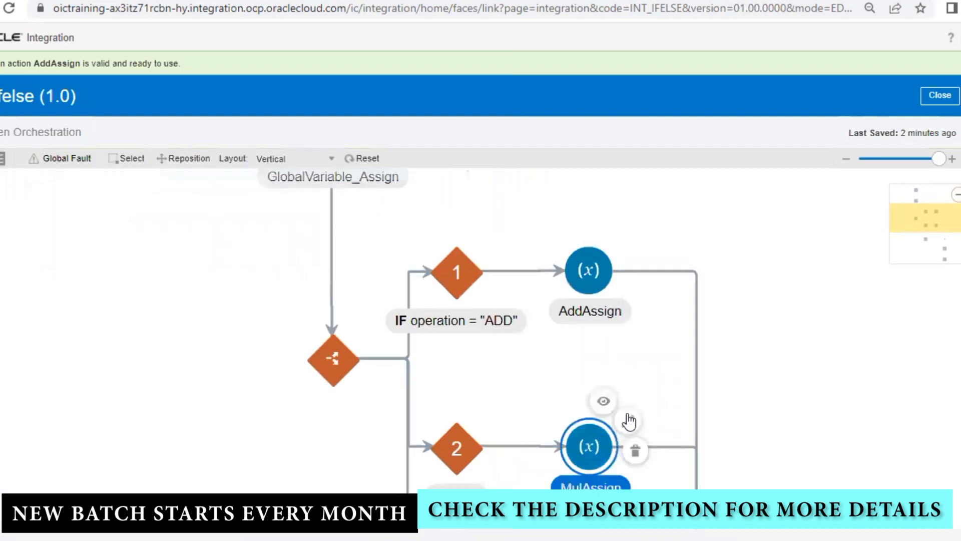
left_click(629, 421)
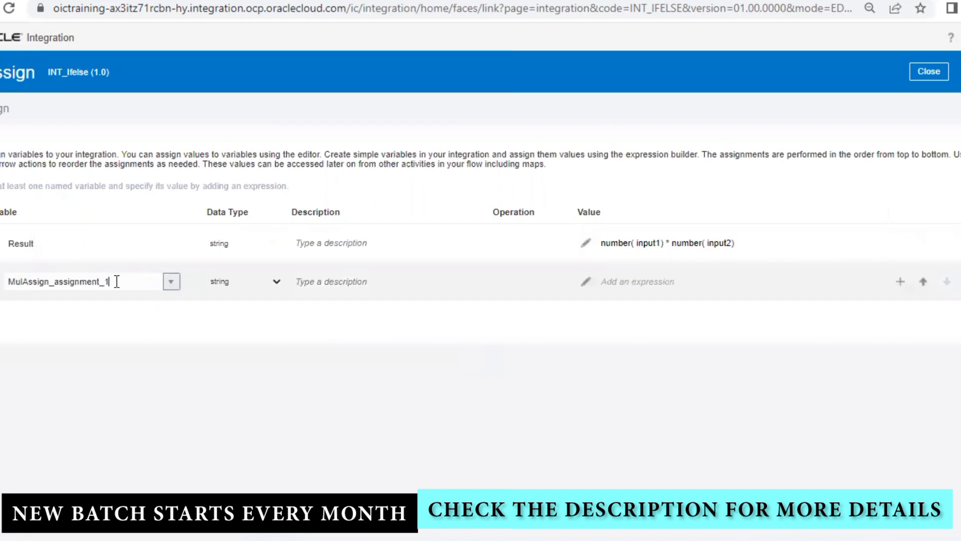
double_click(116, 281)
left_click(171, 285)
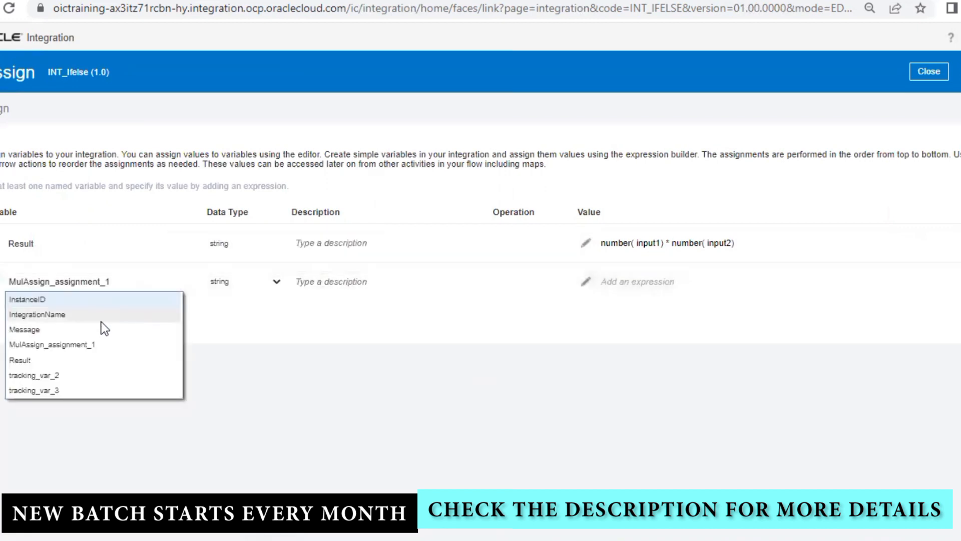
left_click(85, 329)
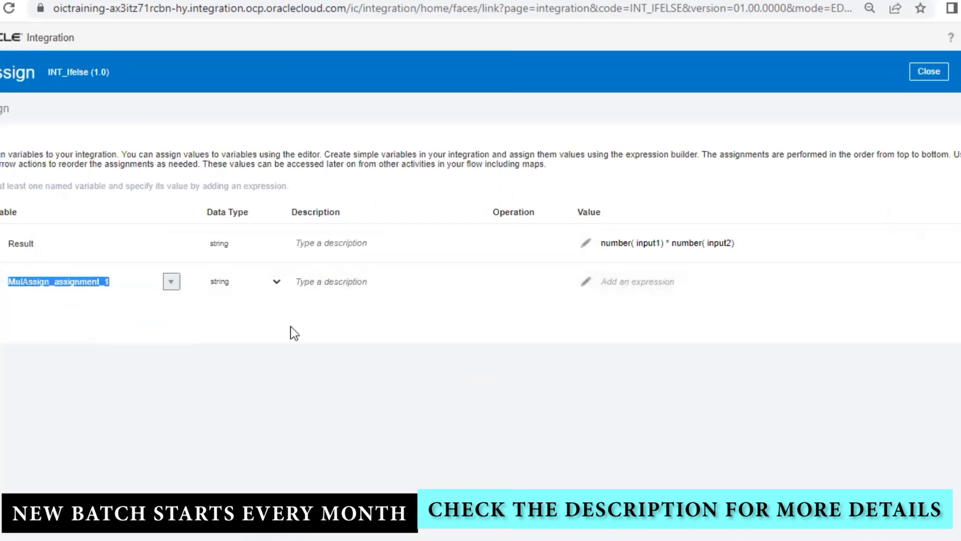
Paste the copied concat expression as the Message value in MulAssign, then validate and close the action.
left_click(585, 282)
left_click(507, 176)
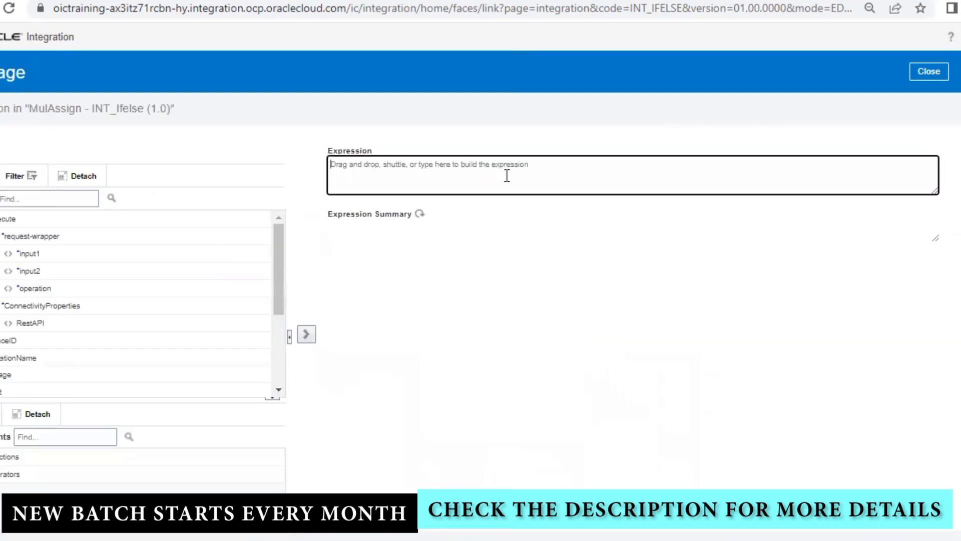
key("ctrl+v")
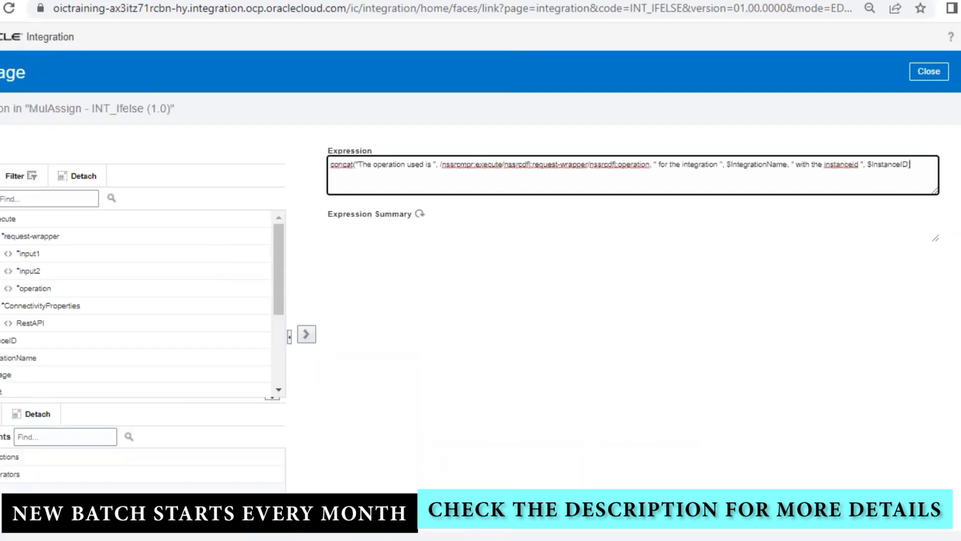
left_click(928, 71)
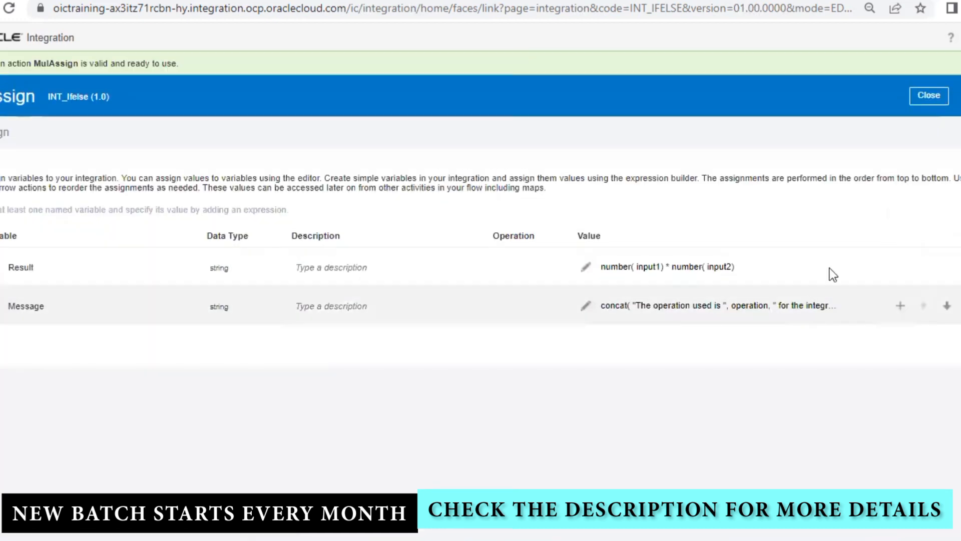
left_click(929, 95)
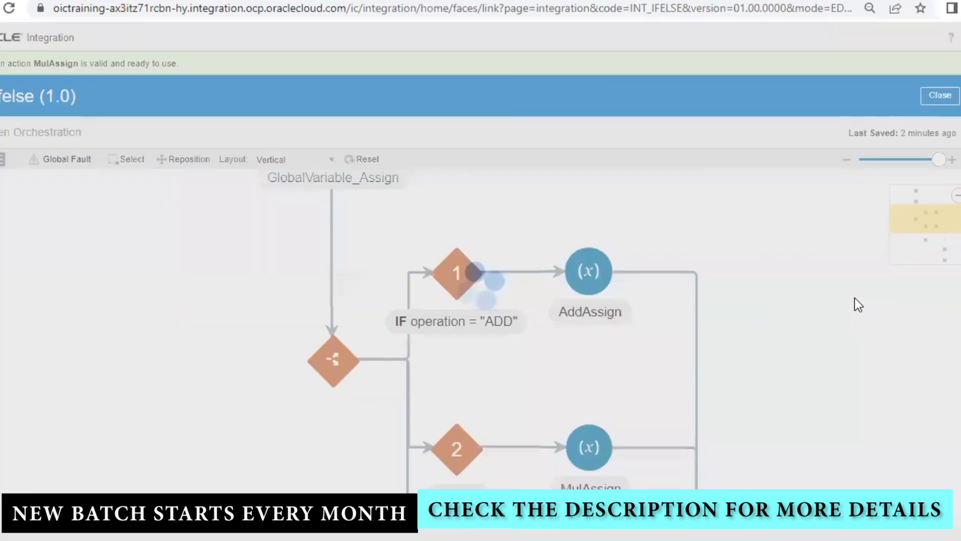
Activate the INT_Ifelse integration with tracing enabled and the payload included.
left_click_drag(838, 365, 797, 224)
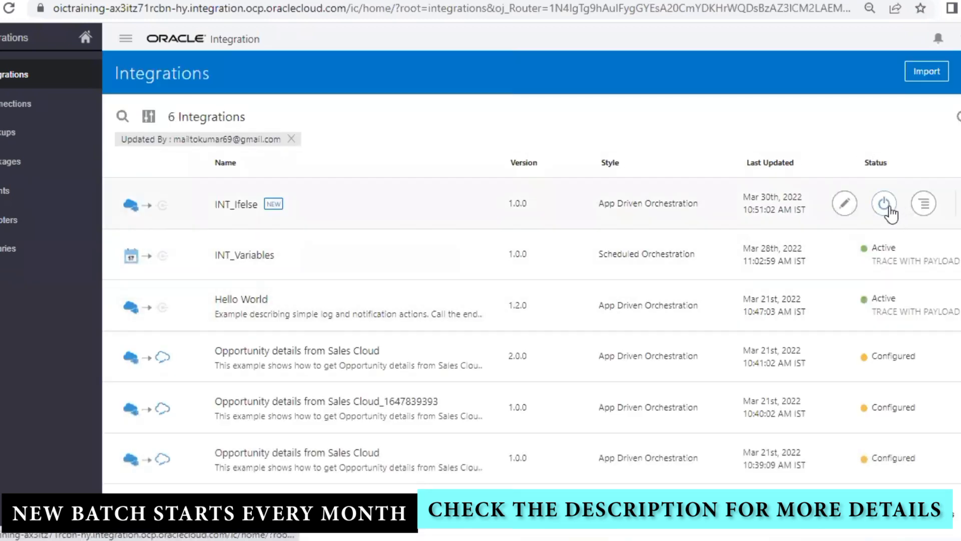
left_click(884, 204)
left_click(226, 406)
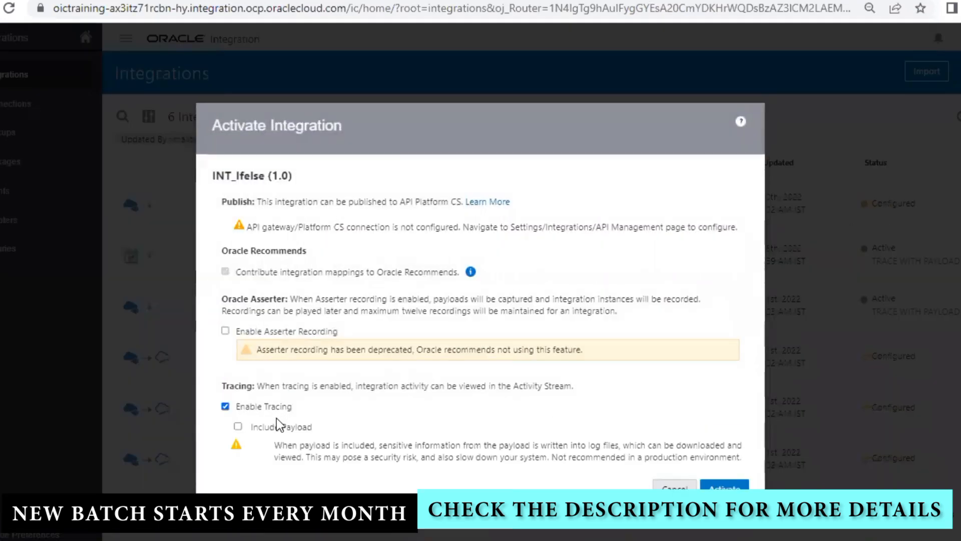
left_click(238, 426)
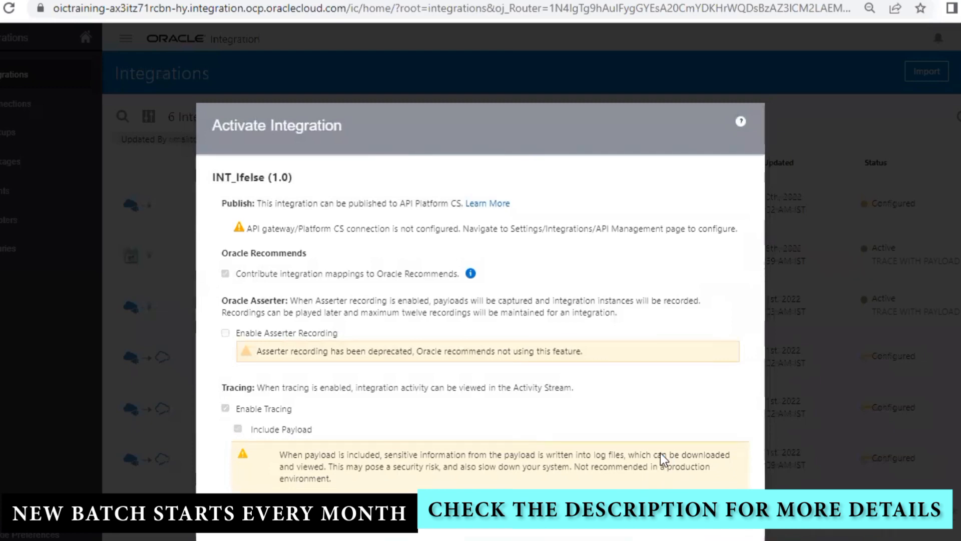
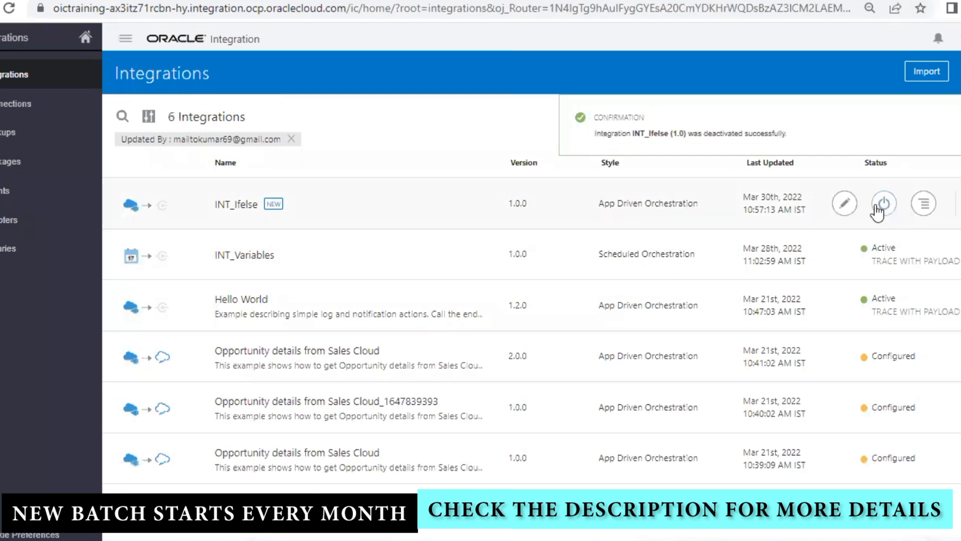
Reopen INT_Ifelse for editing and open the condition operation = "ADD" on the first switch route.
left_click(846, 204)
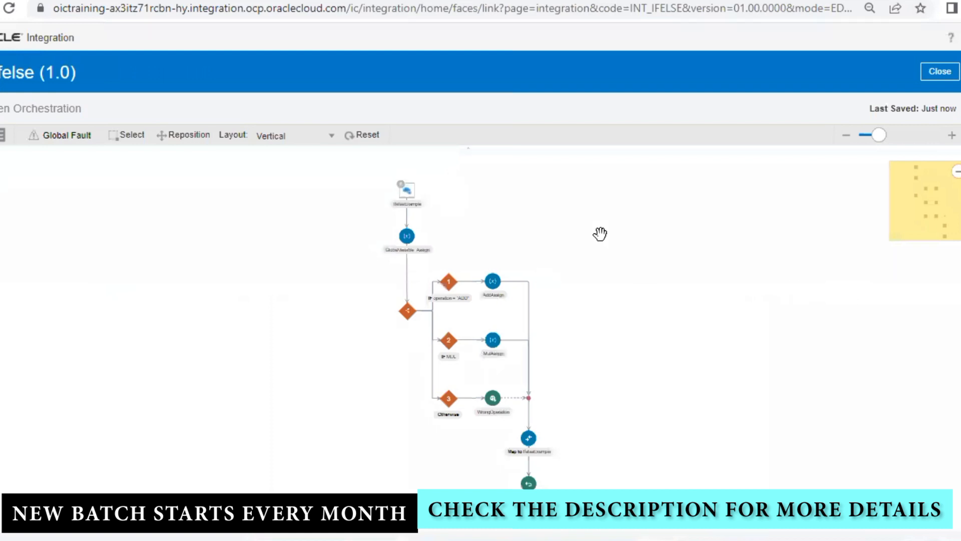
left_click(918, 134)
left_click_drag(701, 285, 645, 228)
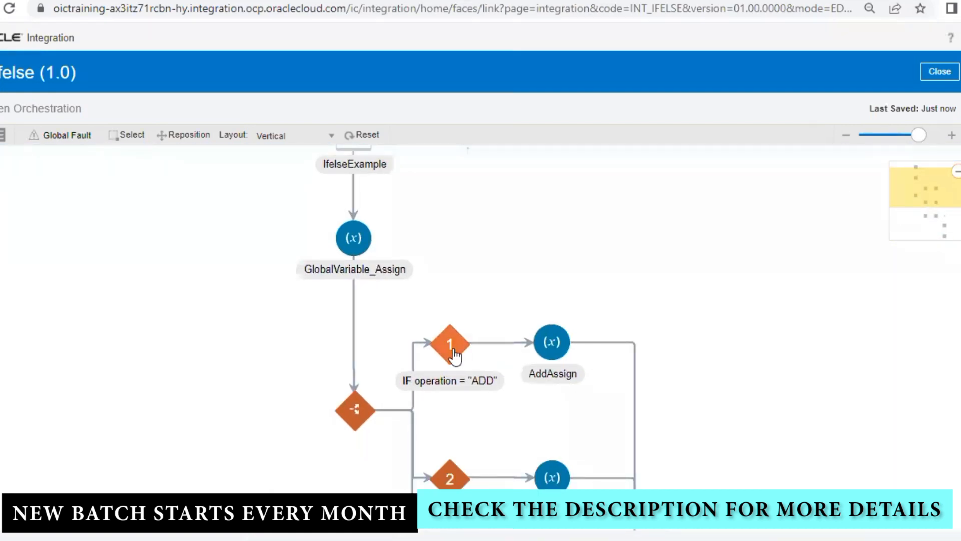
left_click(454, 351)
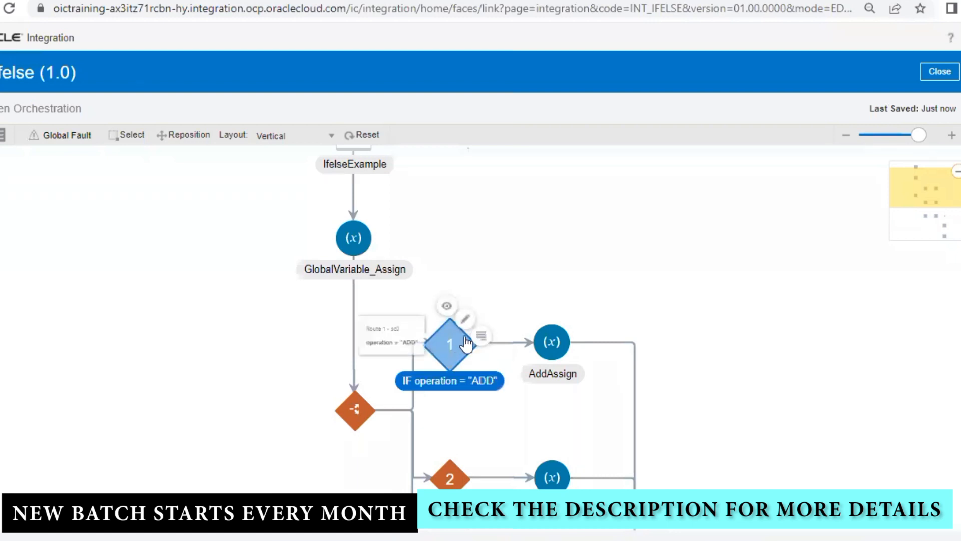
left_click(465, 319)
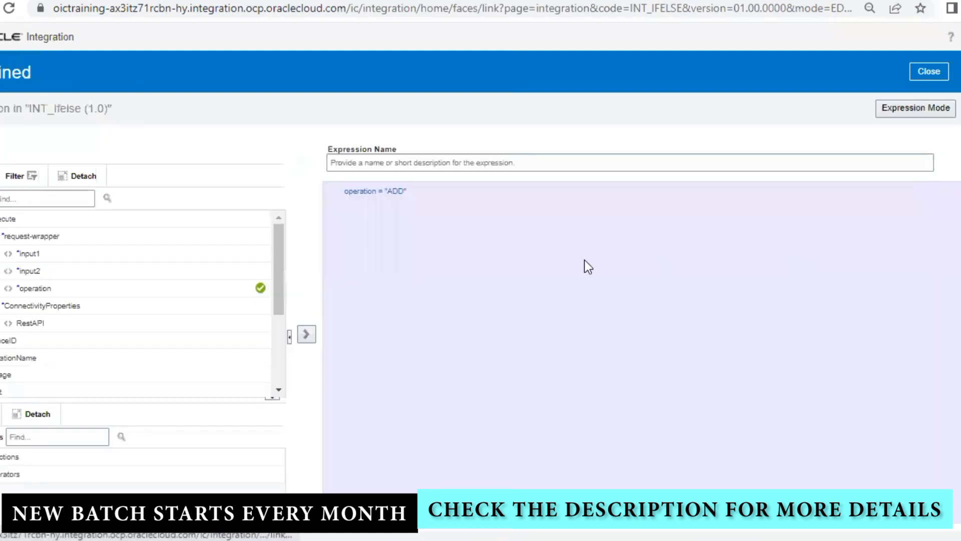
left_click(393, 195)
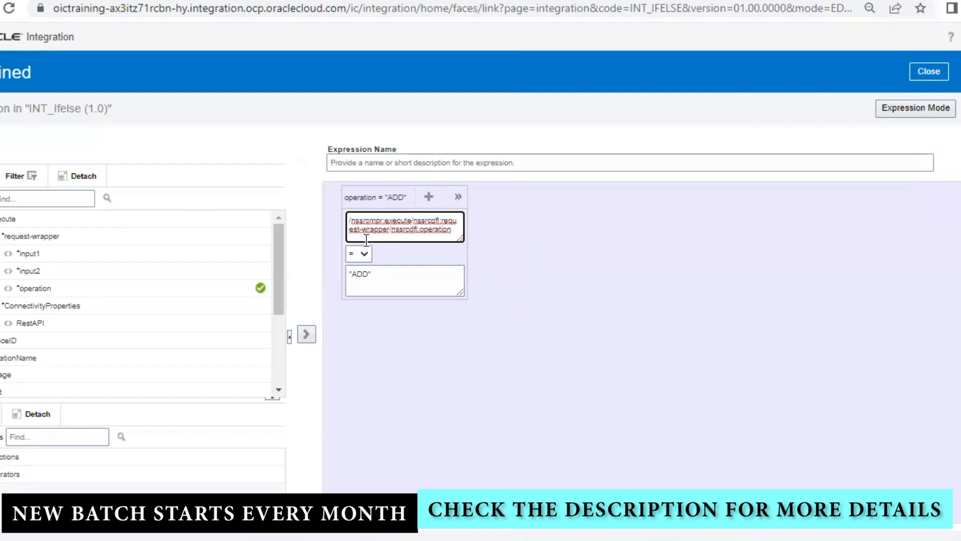
Find the upper-case function and make the ADD condition's first operand fn:upper-case(/nssrcmpr:execute/nssrcdfl:request-wrapper/nssrcdfl:operation).
left_click(46, 436)
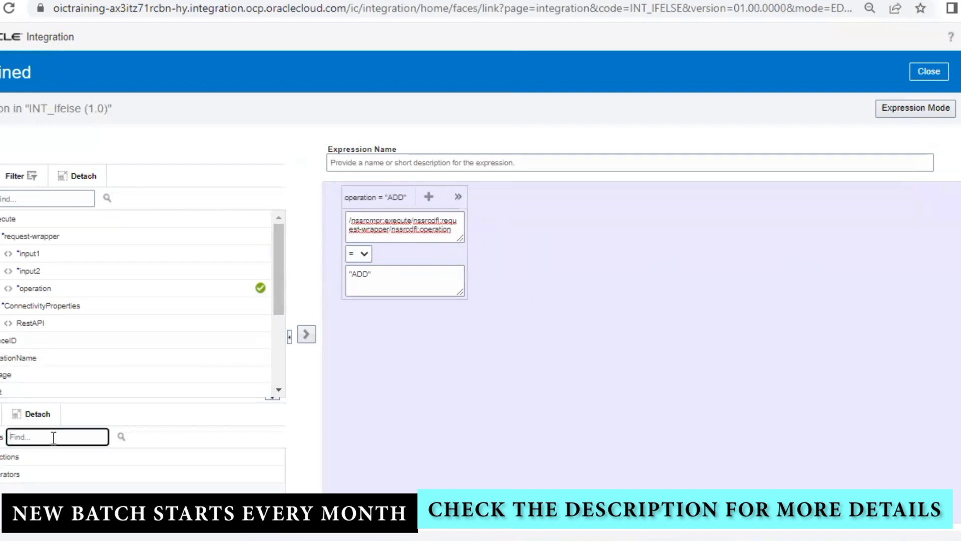
type("upper")
key("Return")
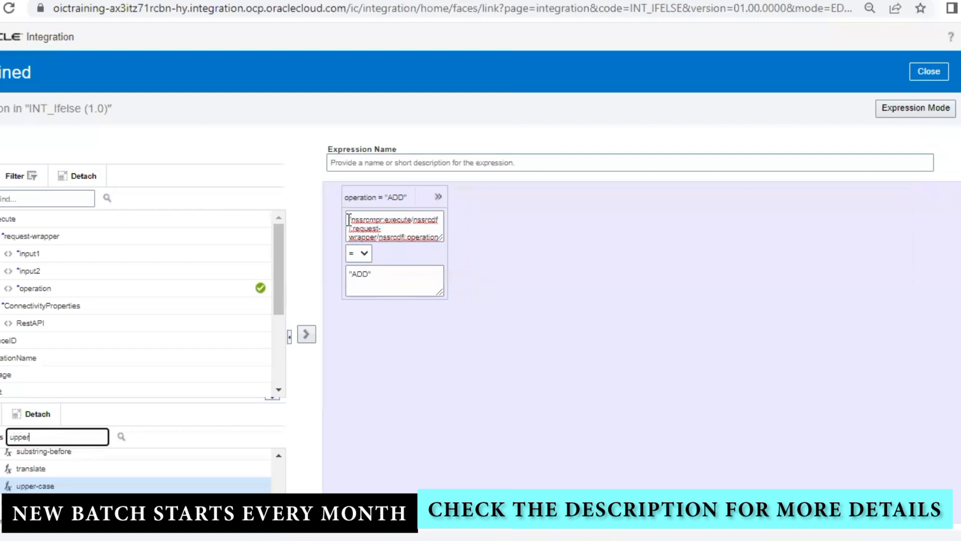
left_click_drag(349, 220, 497, 260)
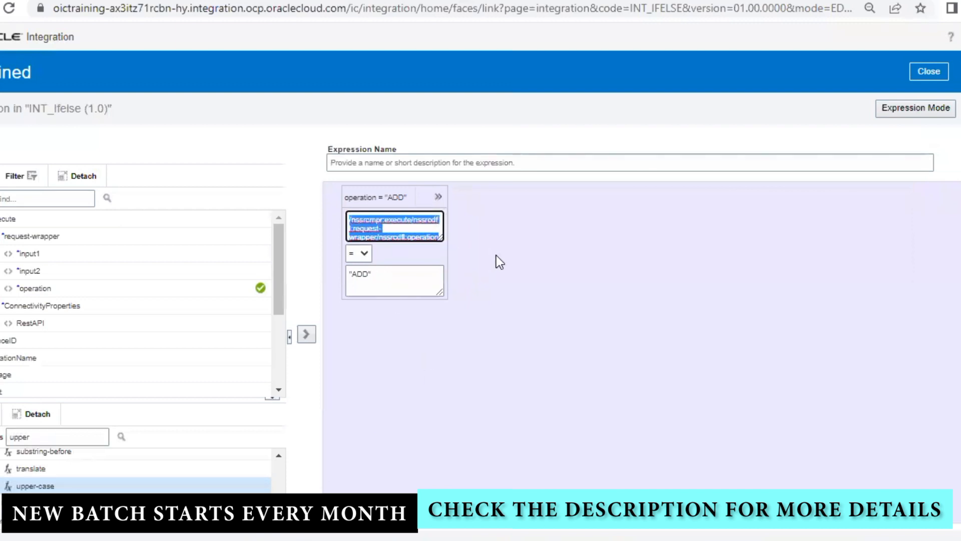
key("Delete")
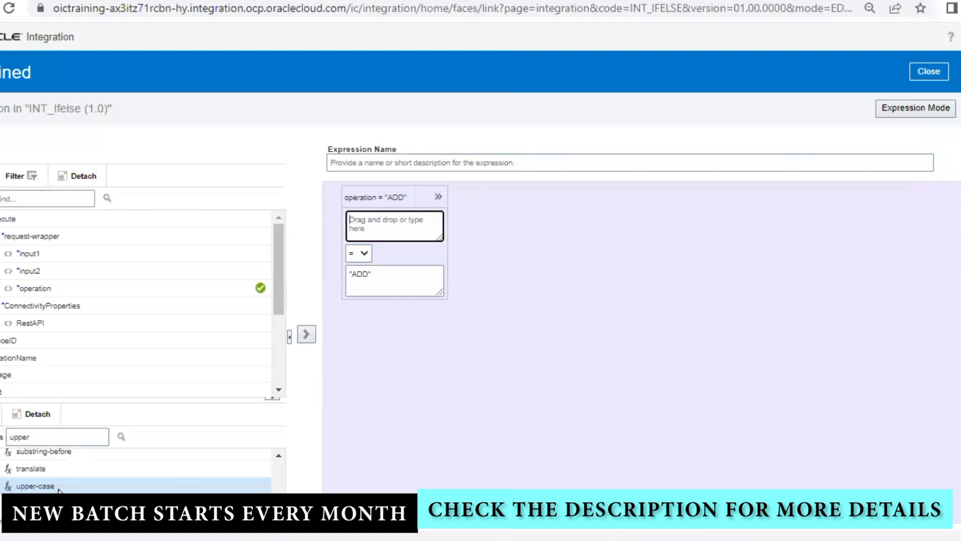
left_click(1, 490)
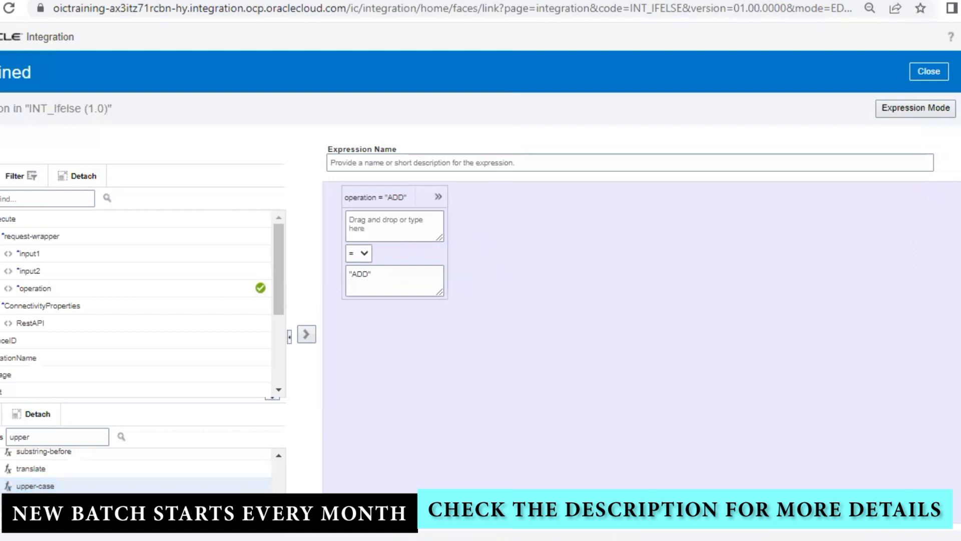
left_click_drag(74, 492, 419, 215)
type("/nssrcmpr:execute/nssrcdfl:request-wrapper/nssrcdfl:operation")
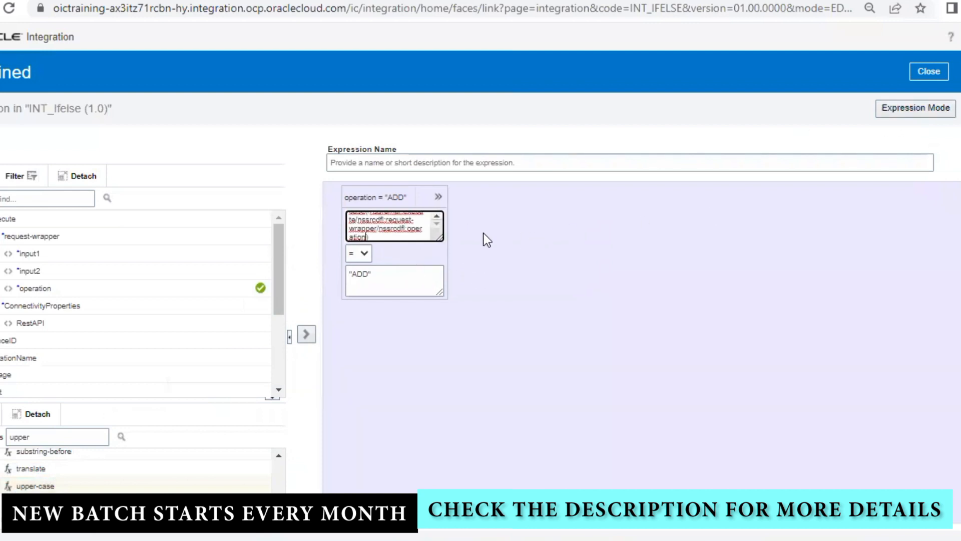
Copy the upper-case expression from the ADD condition, then validate and close the condition.
left_click_drag(398, 236, 293, 165)
key("ctrl+c")
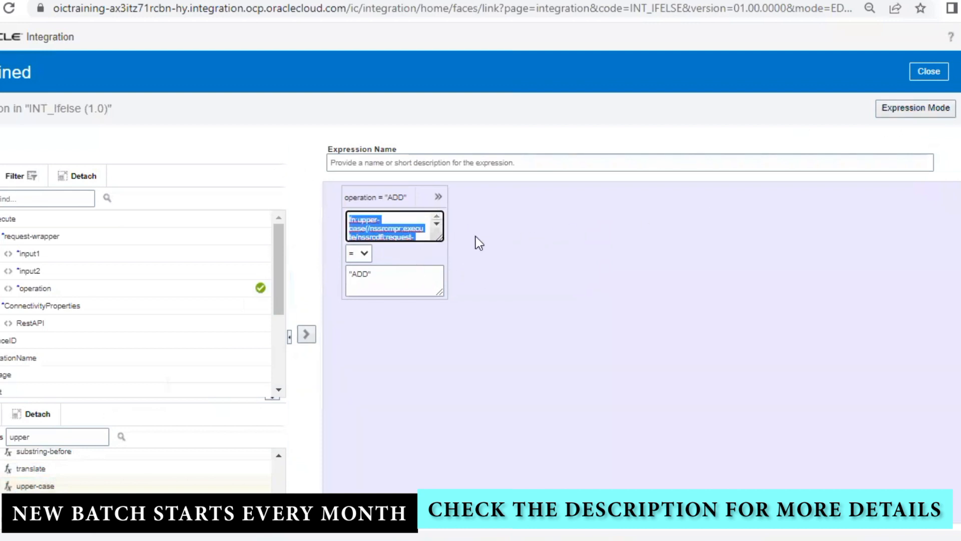
left_click(960, 72)
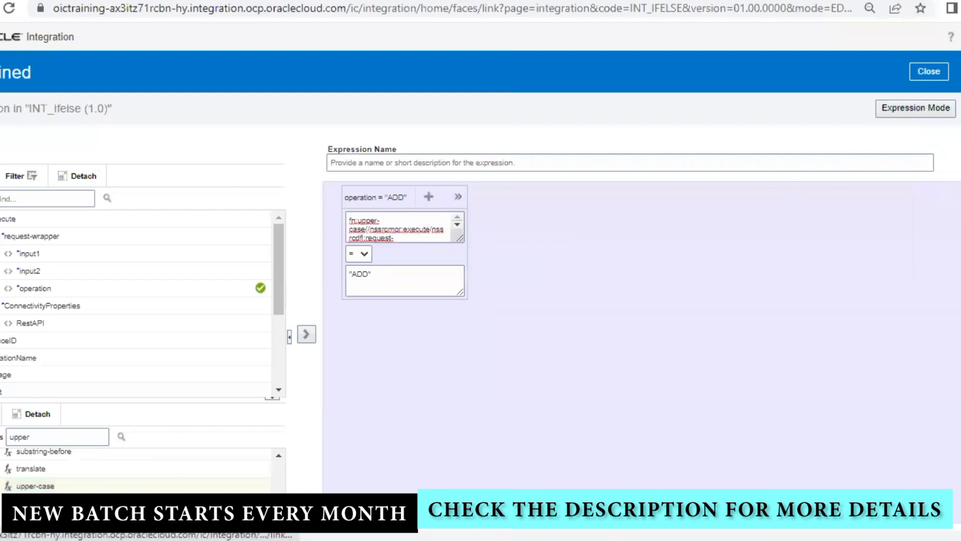
left_click(929, 102)
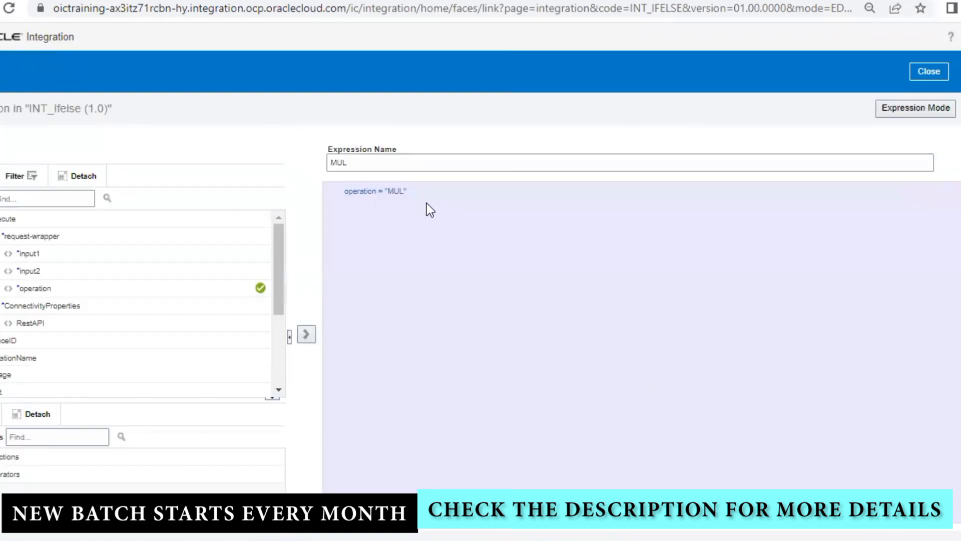
Replace the first operand of the MUL condition with the copied upper-case expression, then validate and close it.
left_click(382, 191)
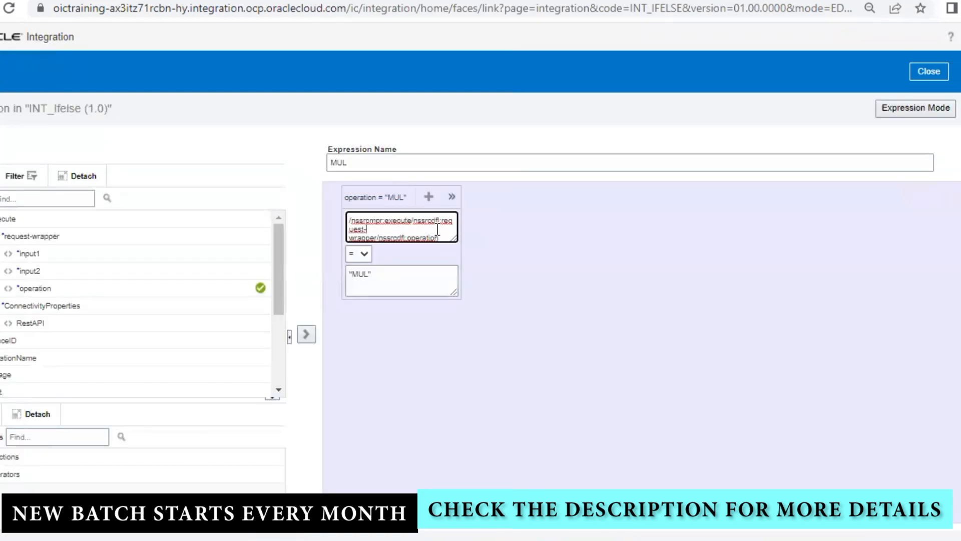
triple_click(437, 230)
key("ctrl+v")
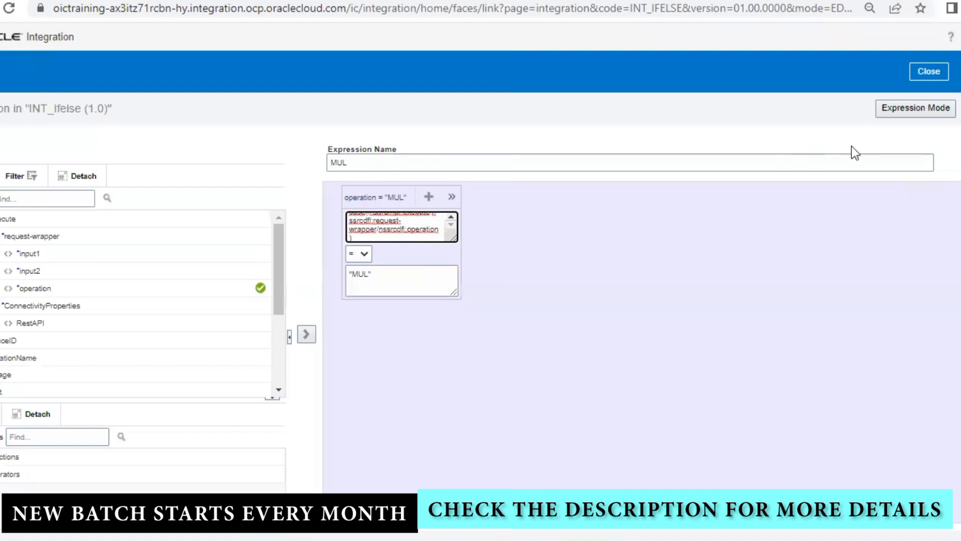
left_click(959, 72)
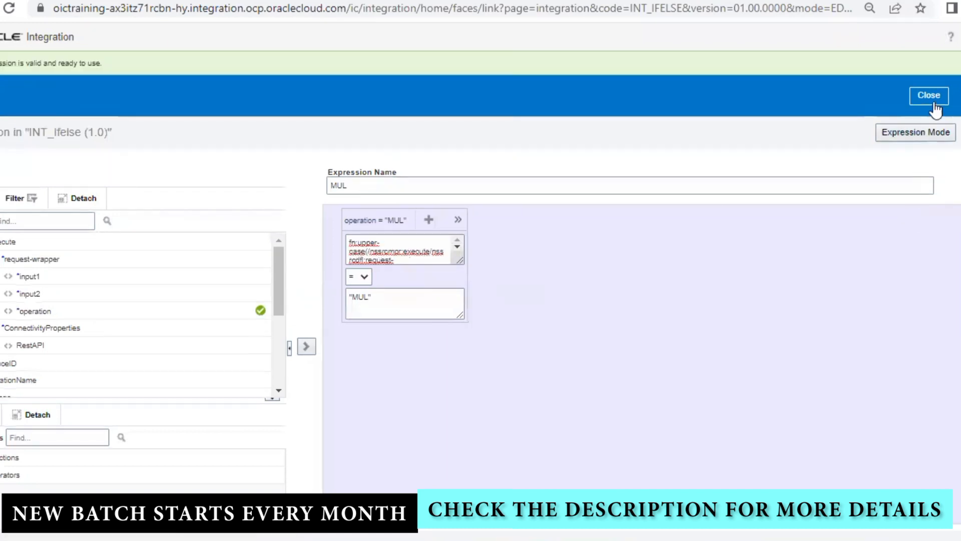
left_click(934, 103)
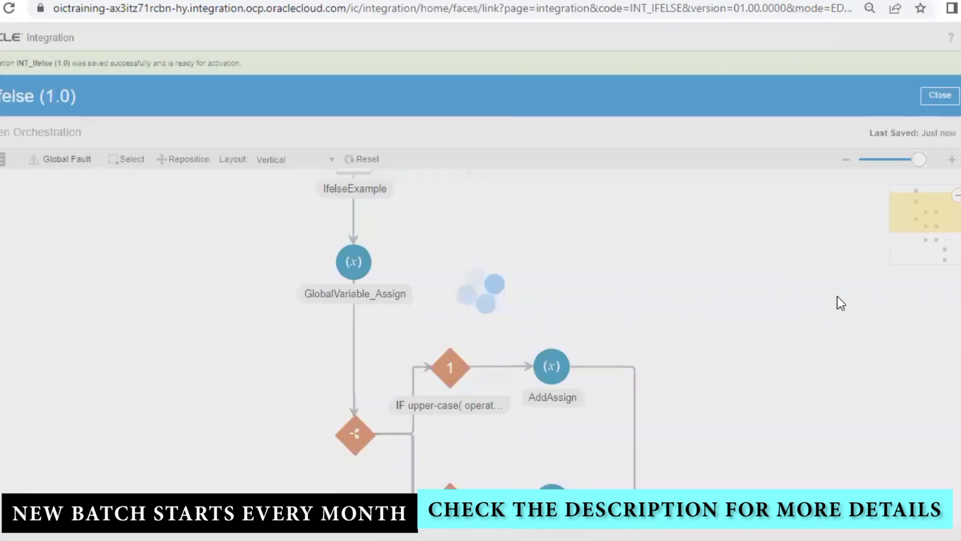
Save and close INT_Ifelse, then activate it again with tracing and payload included.
left_click(936, 104)
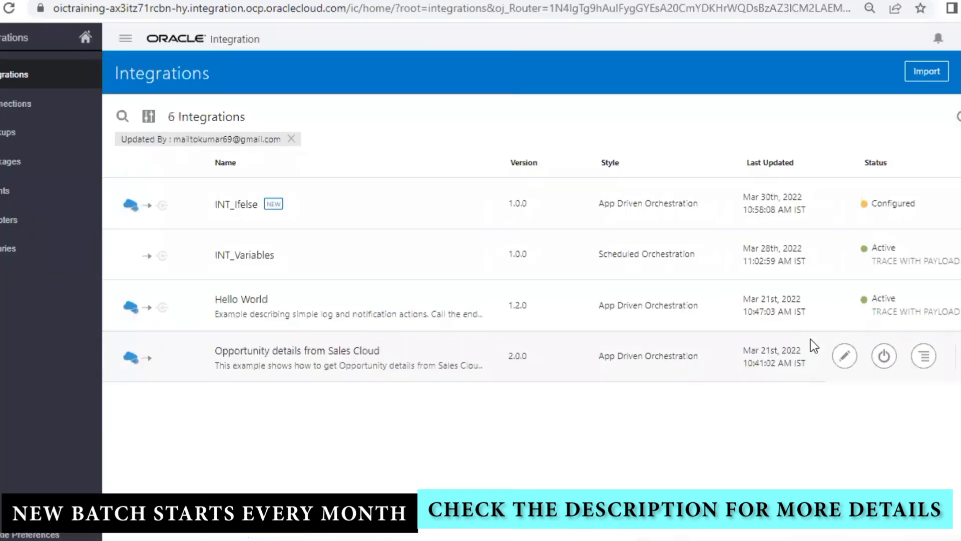
left_click(883, 206)
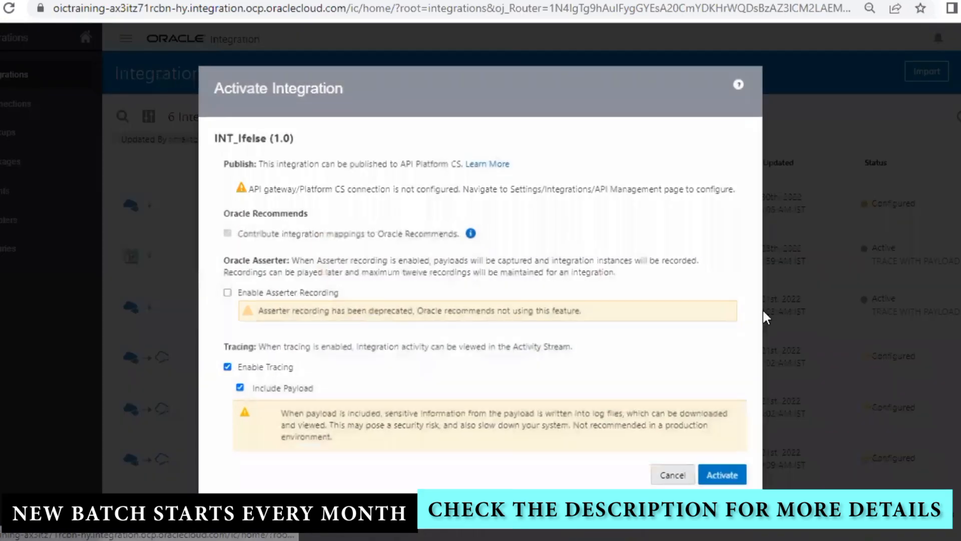
left_click(716, 472)
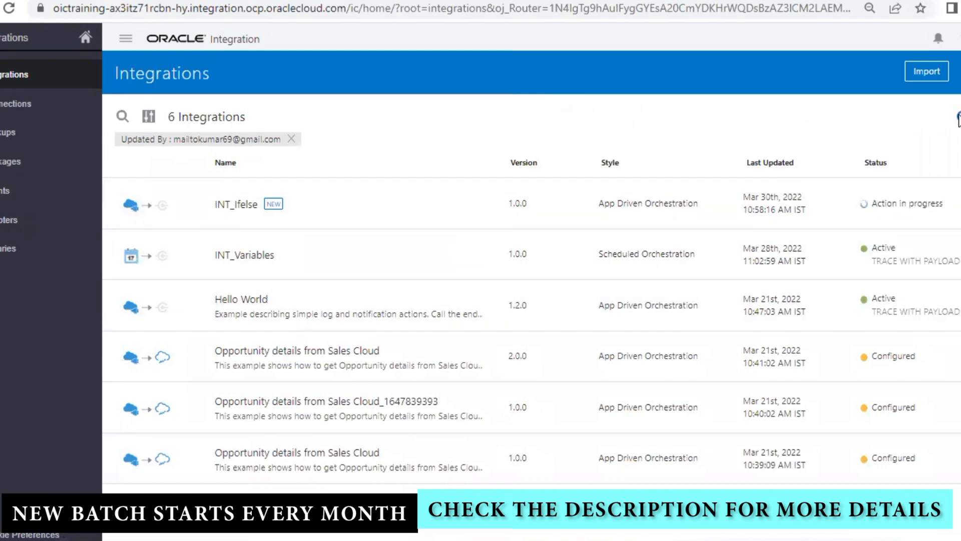
Test INT_Ifelse with the request body input1 456, input2 123 and operation "Add".
left_click(844, 203)
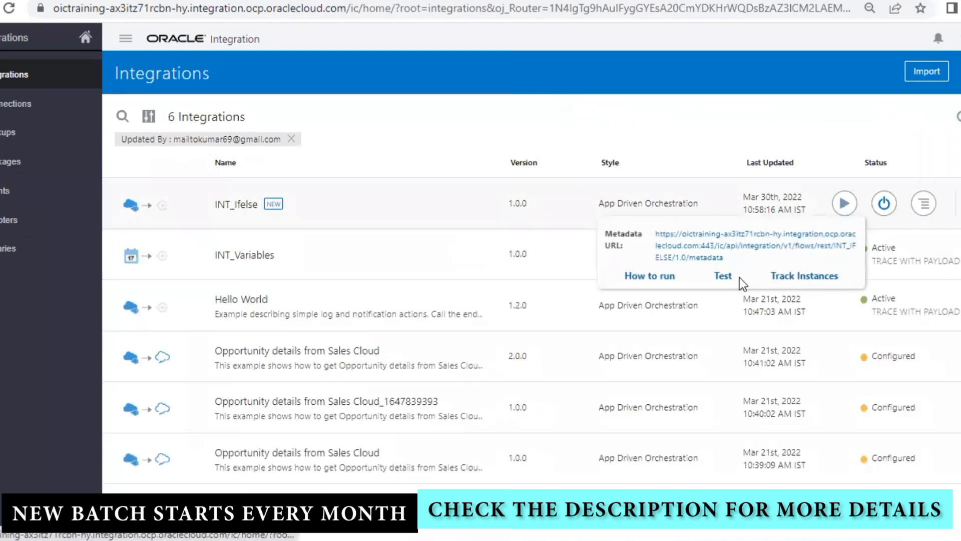
left_click(724, 277)
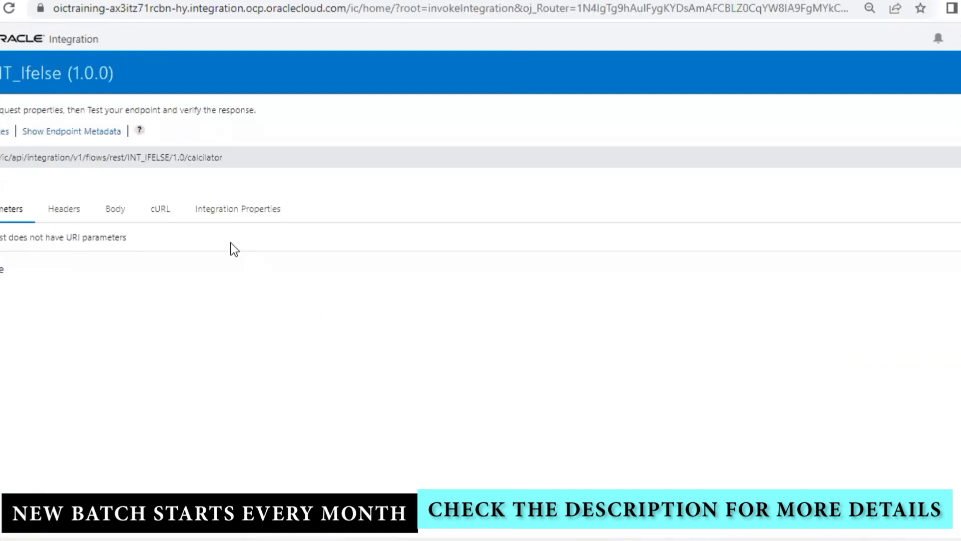
left_click(116, 210)
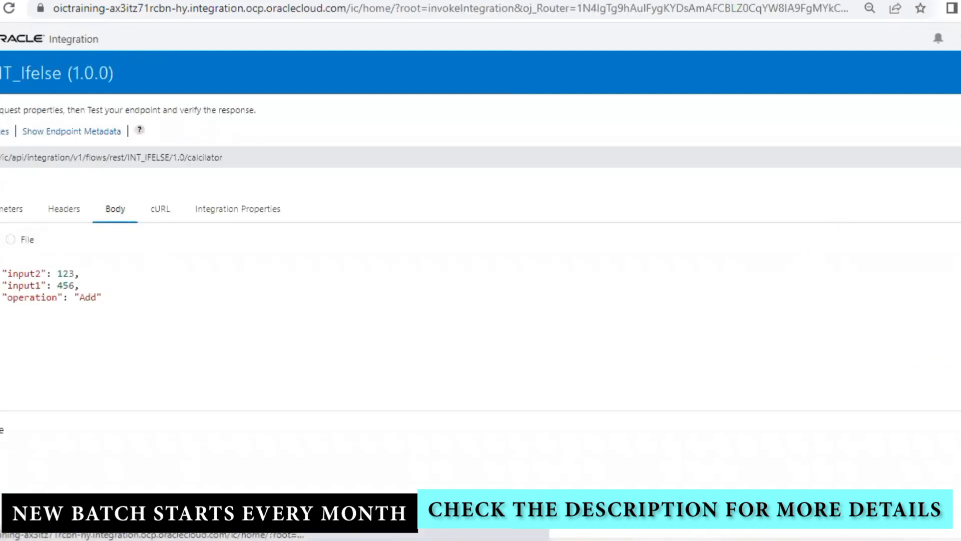
left_click(960, 157)
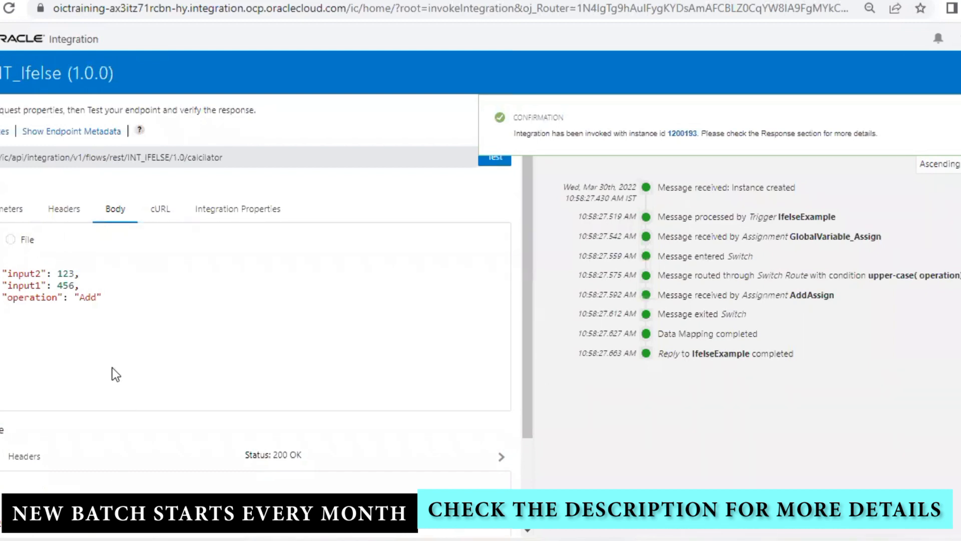
Set the operation in the request body to "mul" and run the test again.
double_click(89, 296)
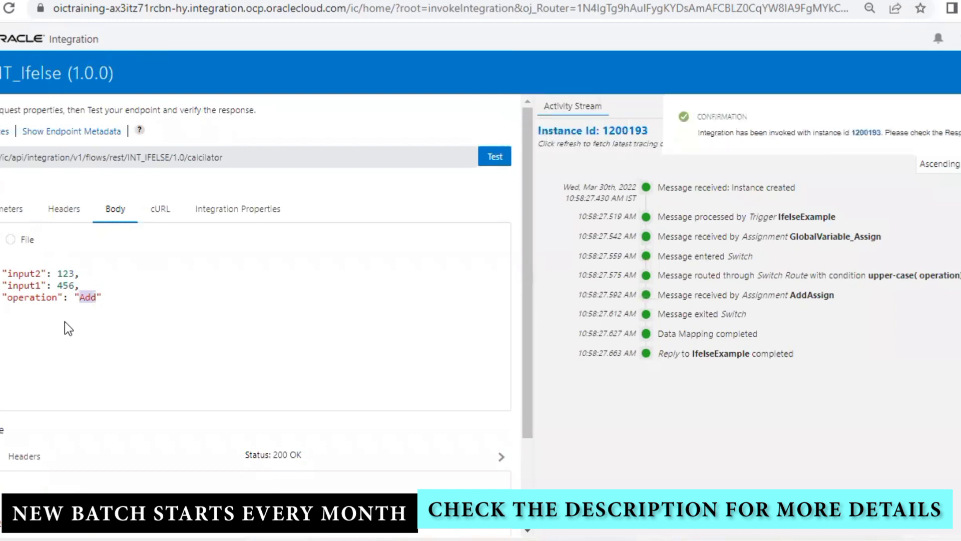
type("mu")
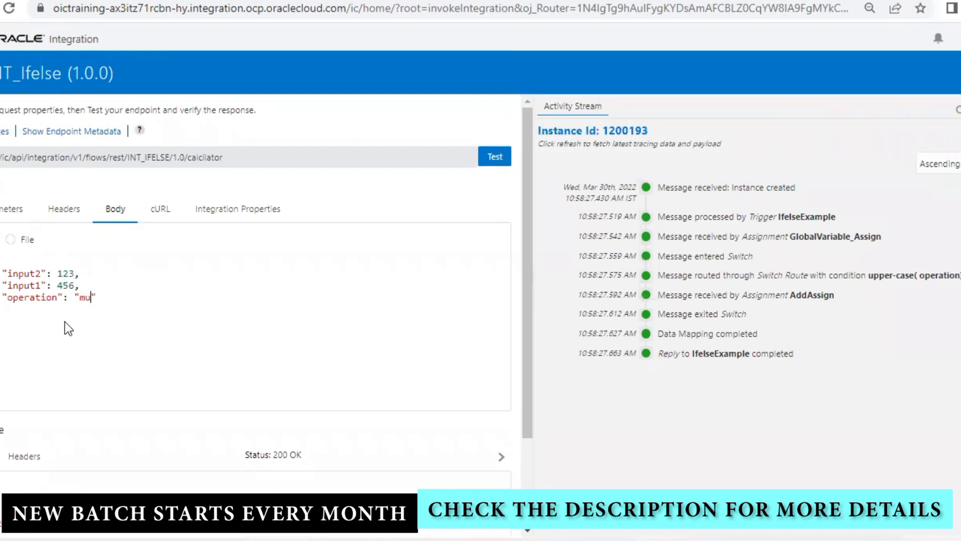
type("l")
left_click(493, 156)
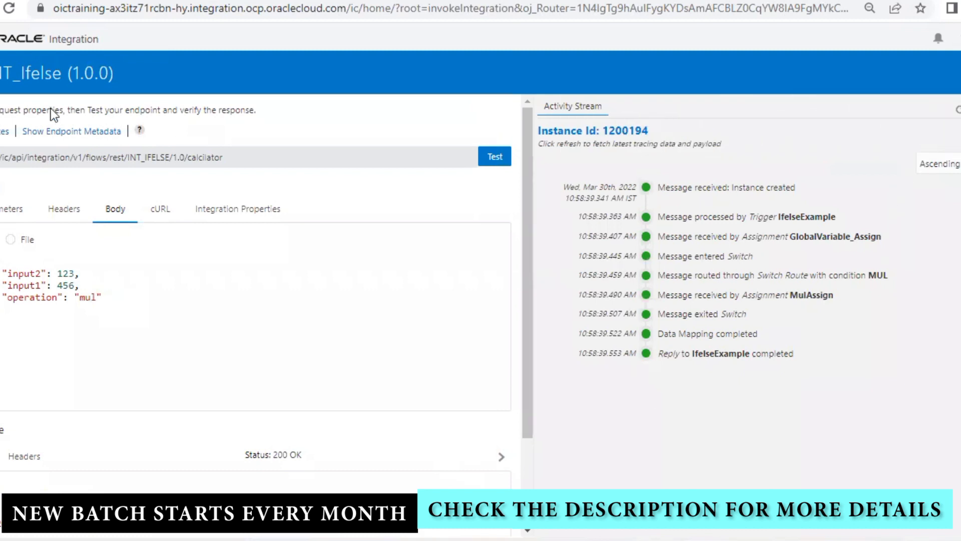
Return to the integrations list and switch to the Webservice notes in Notepad++.
left_click(1, 74)
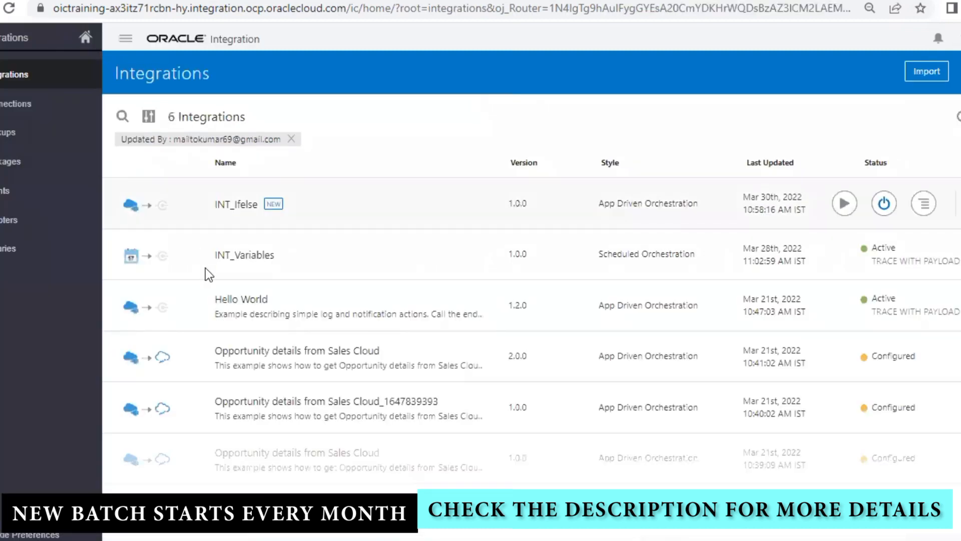
mouse_move(846, 203)
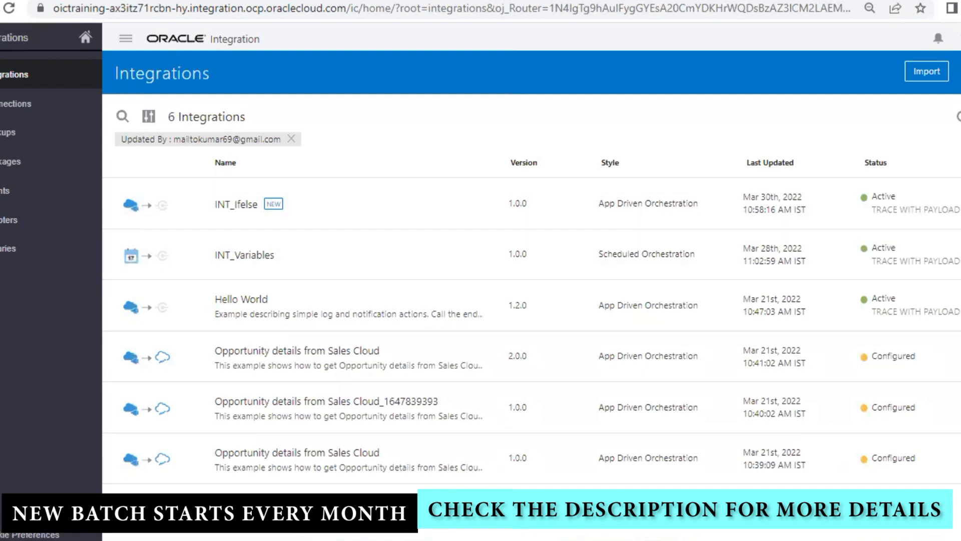
key("alt+Tab")
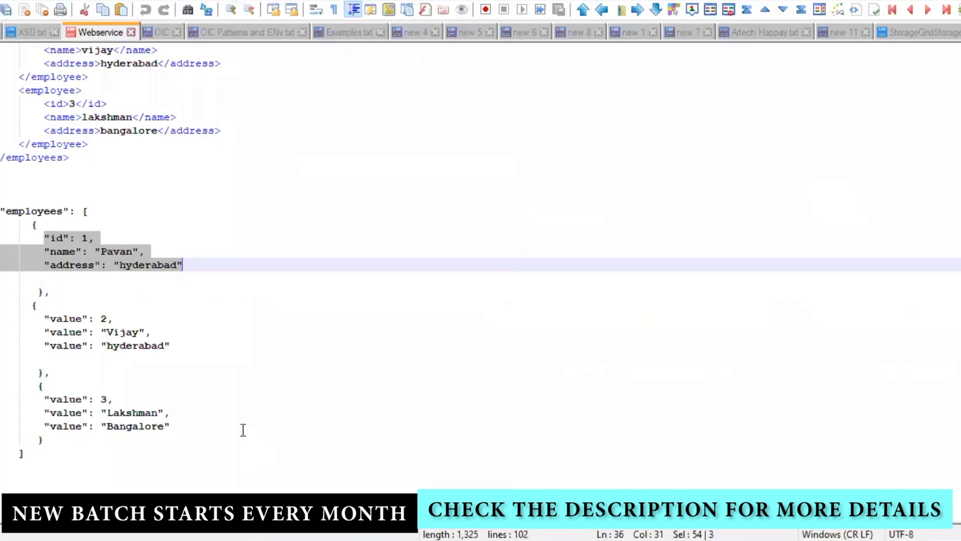
Switch to the Examples.txt notes and add the line "Upper case with Error Messge" below Switch Activity.
left_click(350, 32)
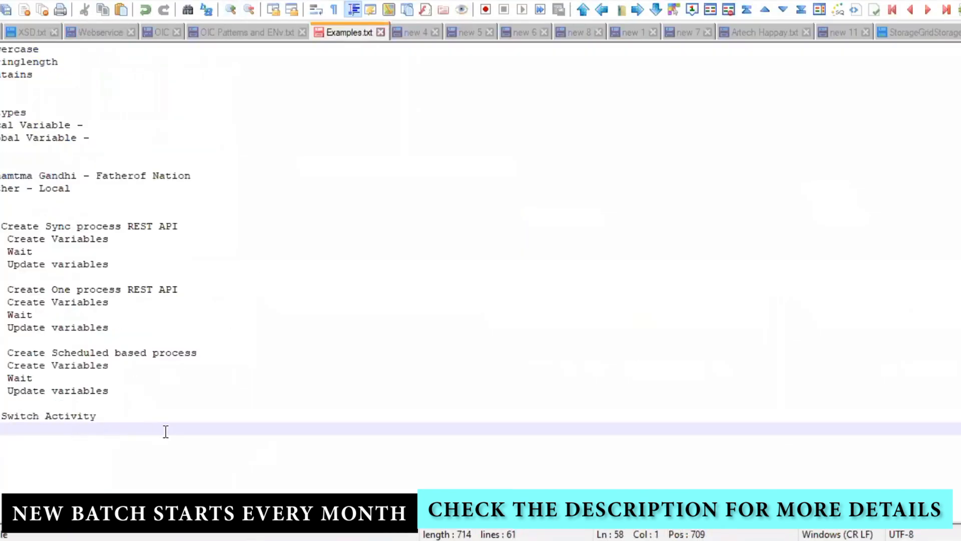
key("Return")
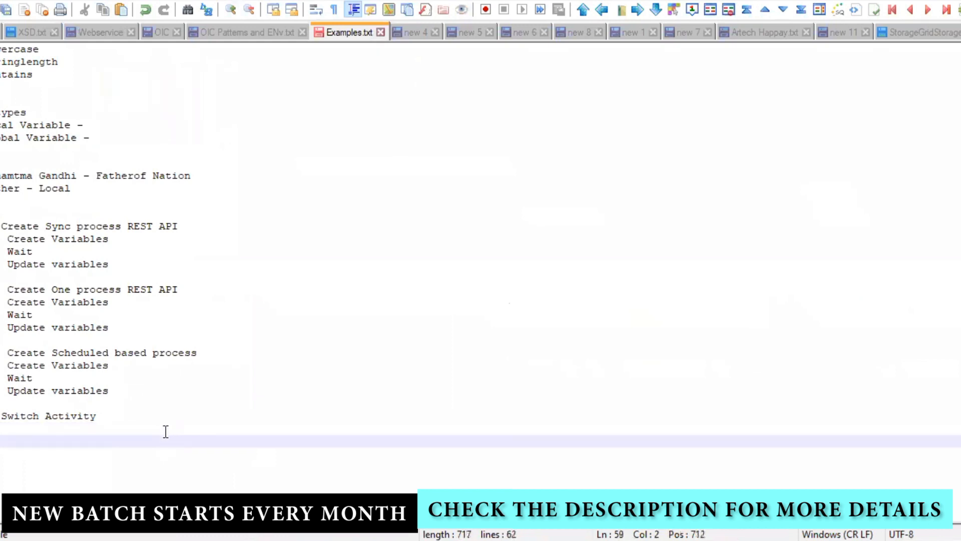
type("Upper case with ")
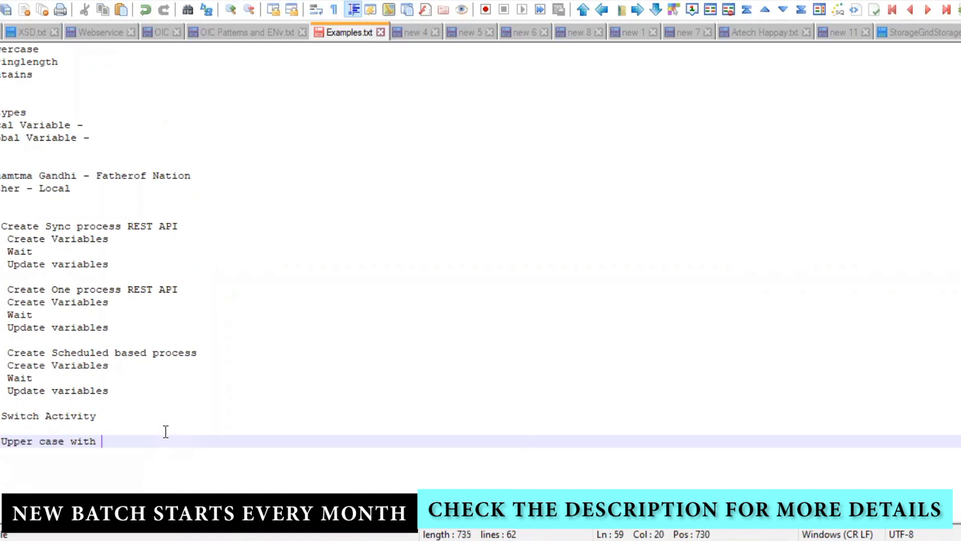
type("Error Messge")
key("Return")
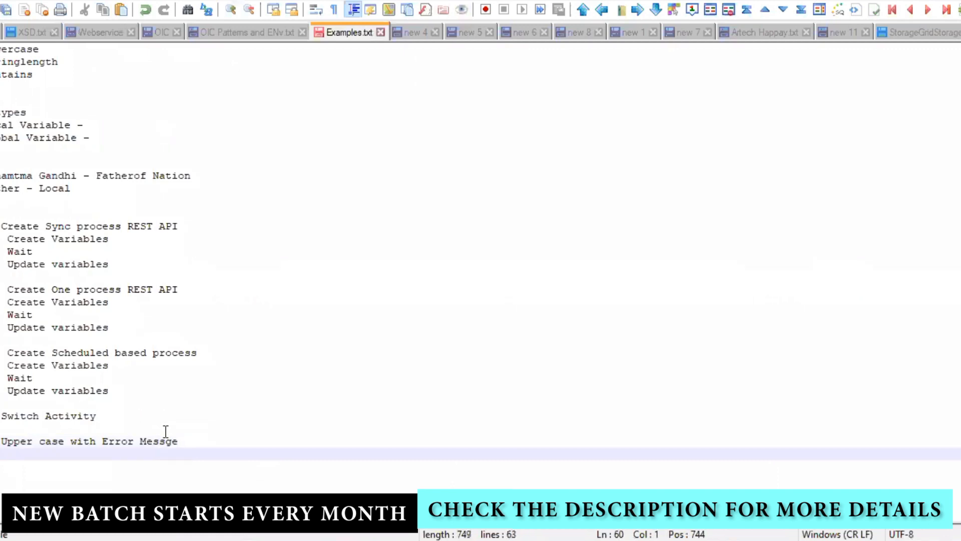
List the operations Add, Mul, DIV and SUB on separate lines under the "Upper case with Error Messge" heading.
key("BackSpace")
type("Add")
key("Return")
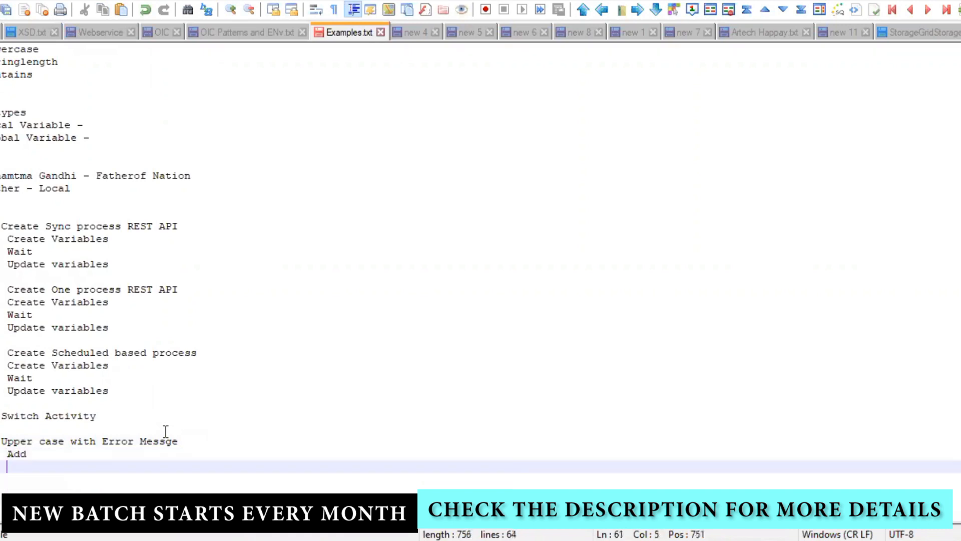
type("Mul")
key("Return")
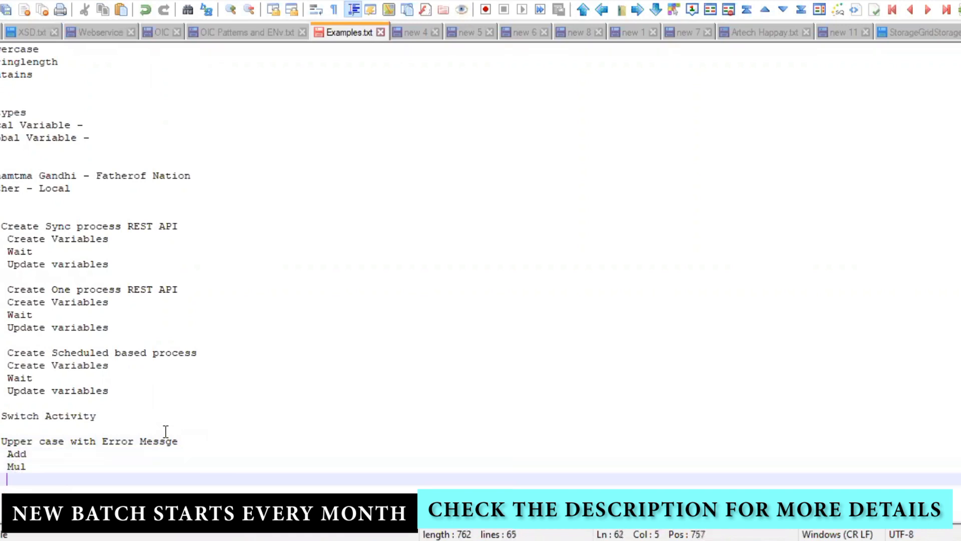
type("DI")
key("BackSpace")
type("IV")
key("Return")
type("SUB")
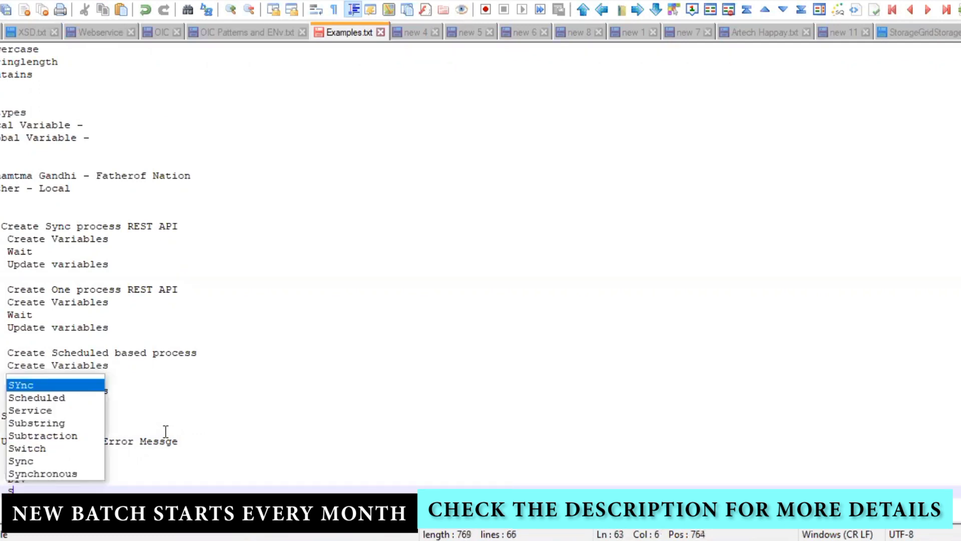
left_click(145, 480)
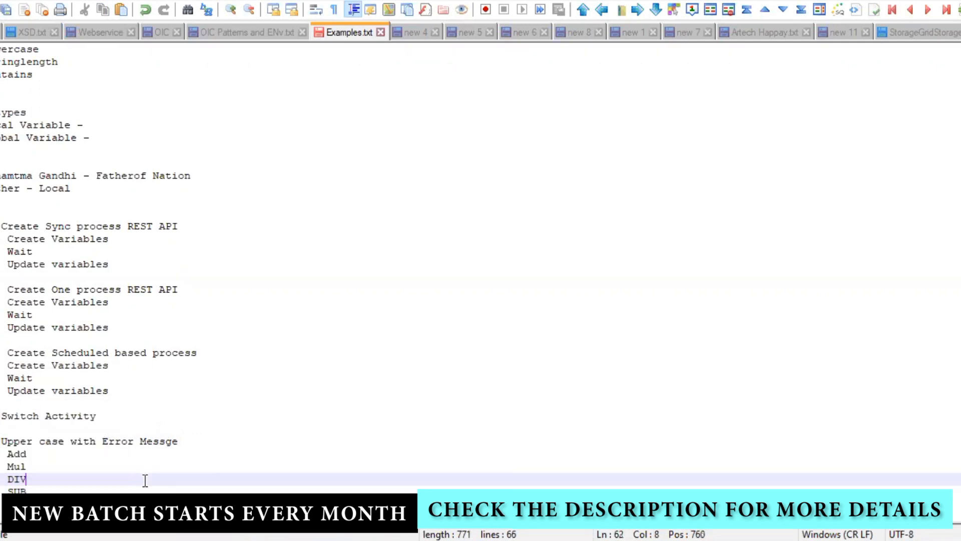
Add a line reading "Switch" below SUB in the operations list.
left_click(102, 489)
key("Return")
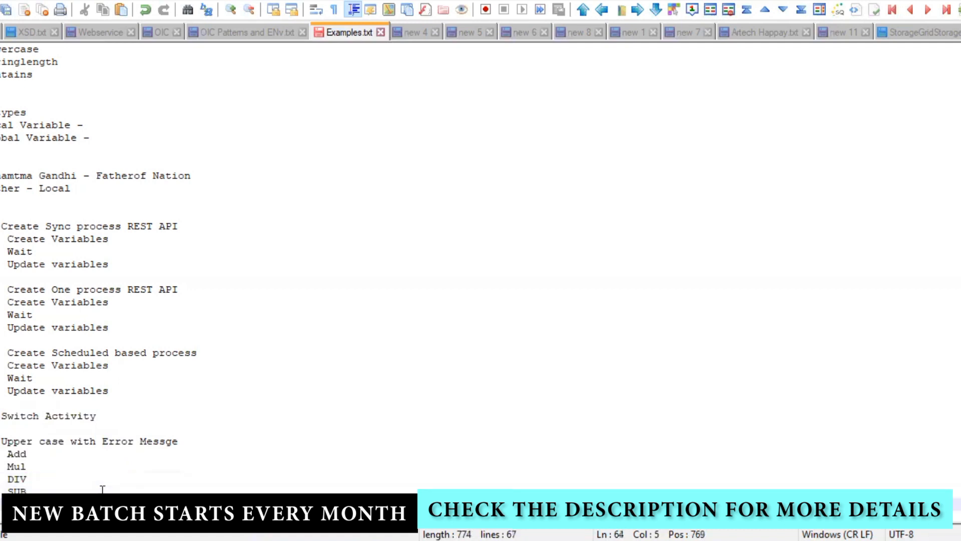
type("Sw")
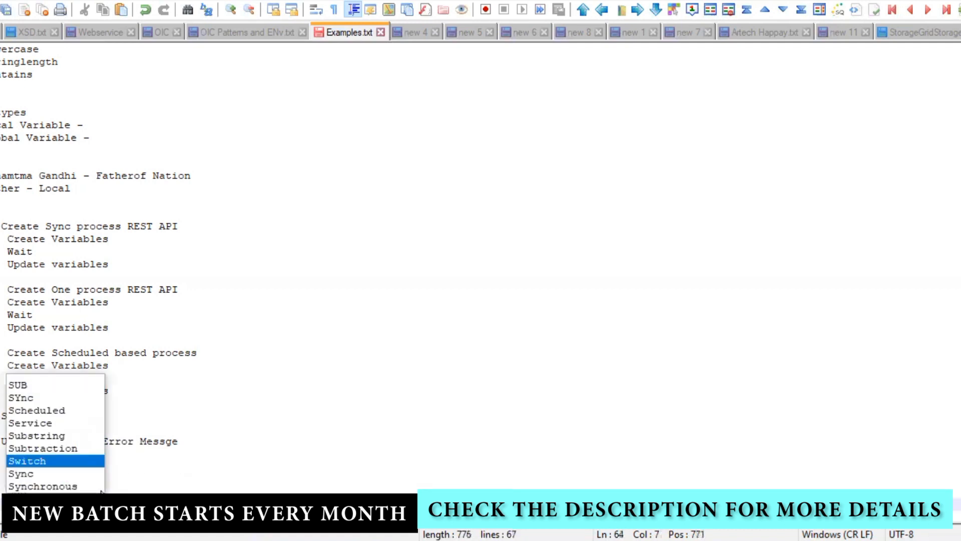
type("itch")
left_click(182, 472)
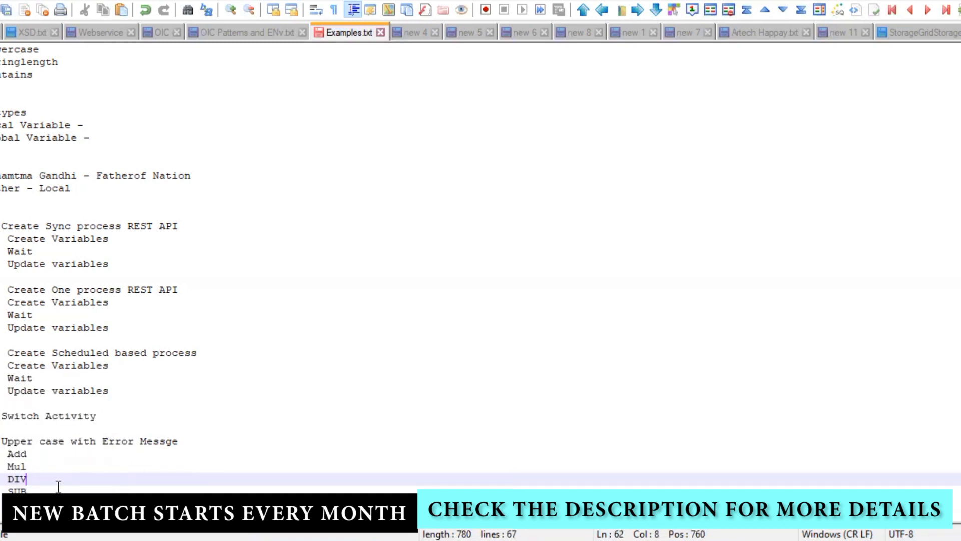
Append "and Switch Case" to the "Upper case with Error Messge" heading.
left_click(188, 446)
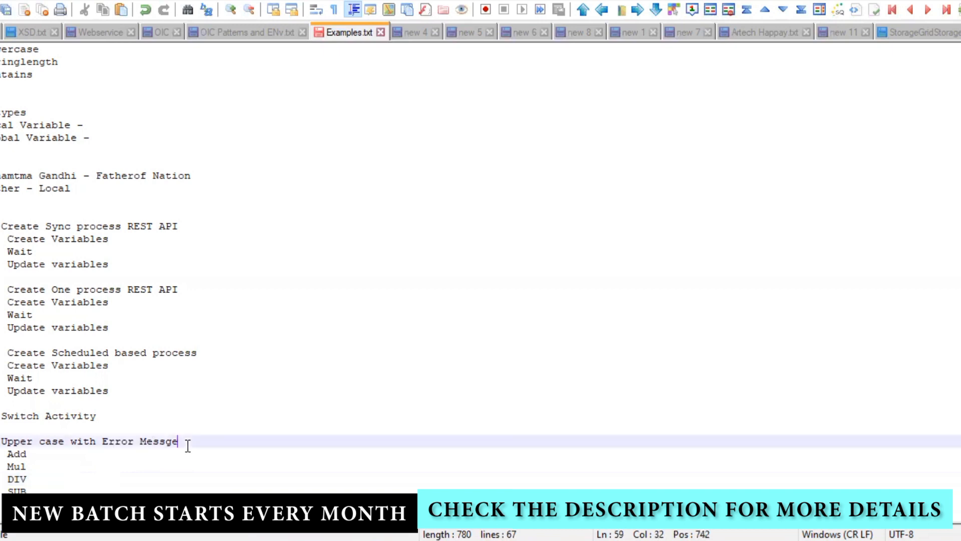
type("and Sw")
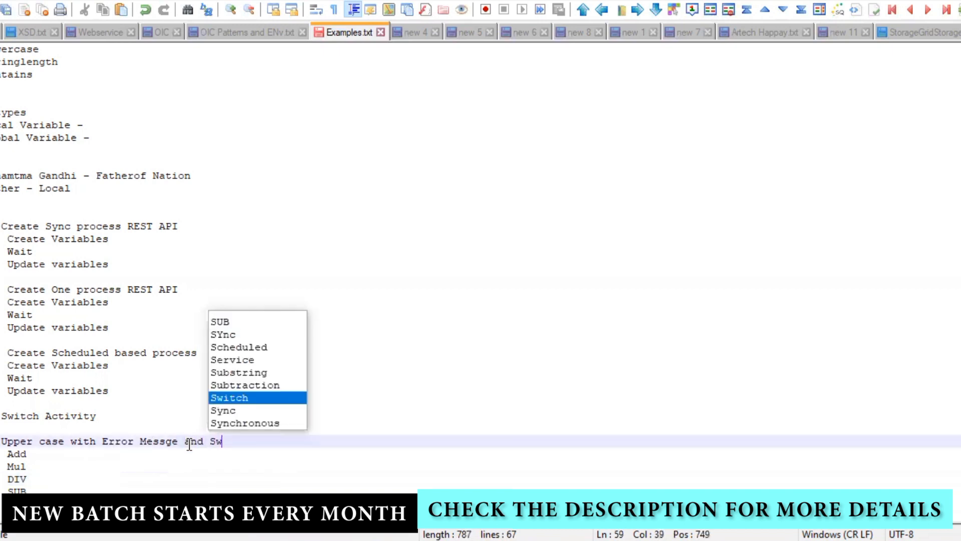
type("itch Case")
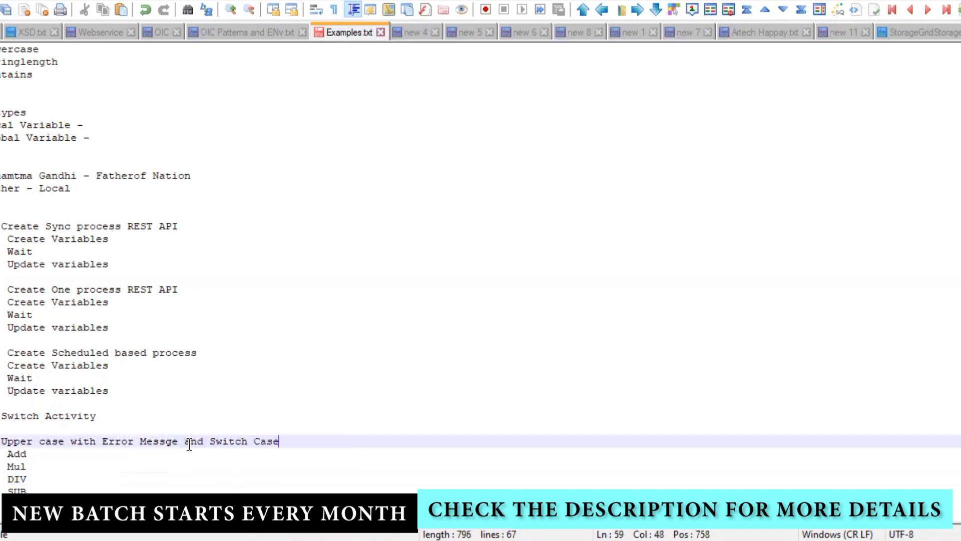
Complete the last Switch line so it reads "Switch - Add, MUL, DIV and SUB".
left_click(70, 504)
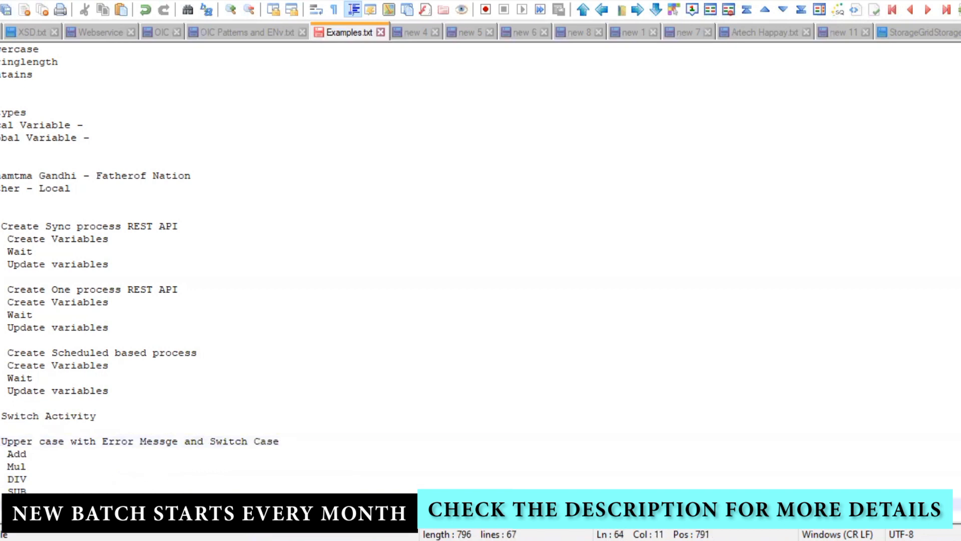
scroll(69, 493, "down", 2)
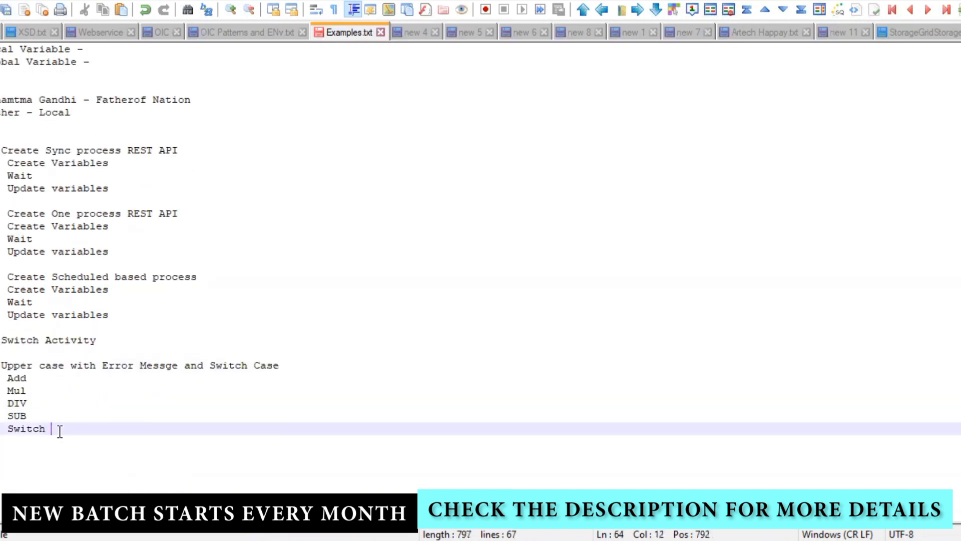
type("- Ad")
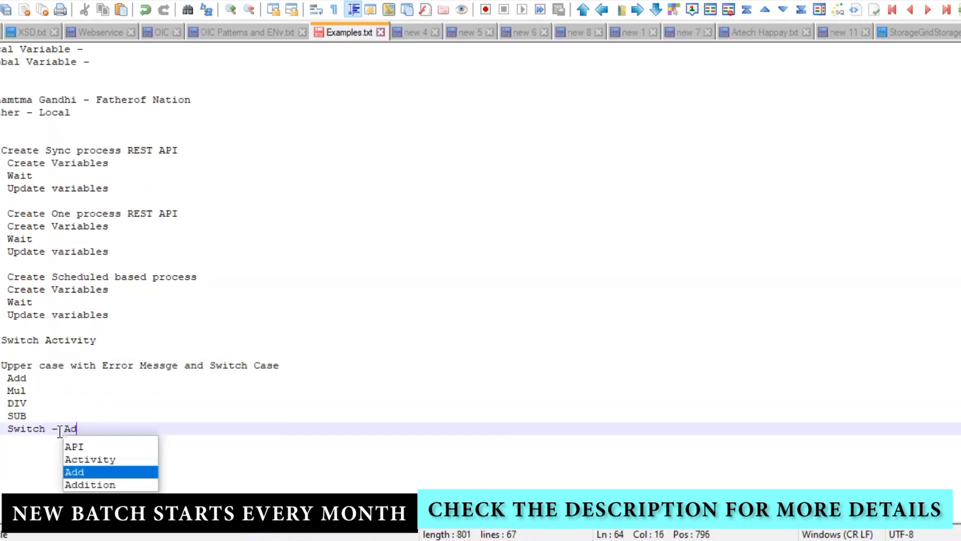
type("d, MUL")
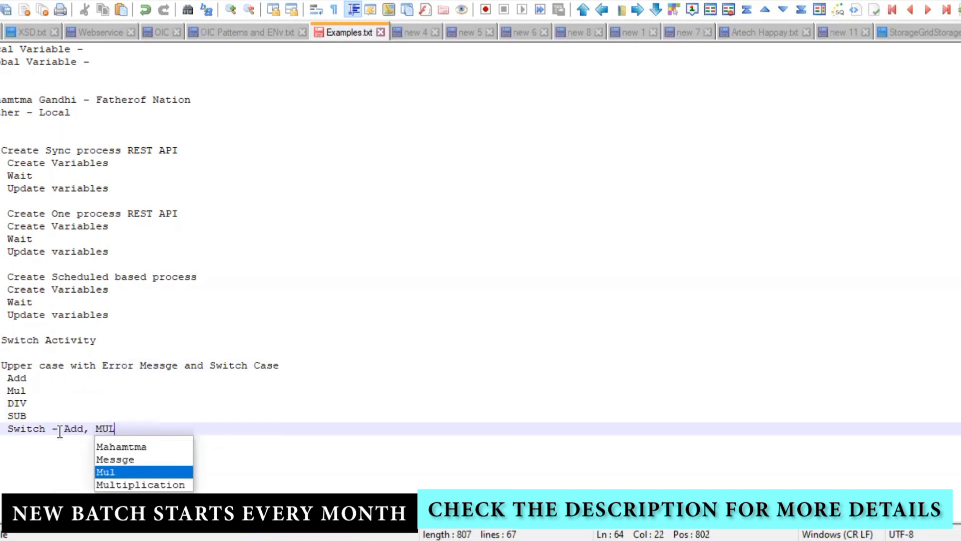
type(", DIV and SUB")
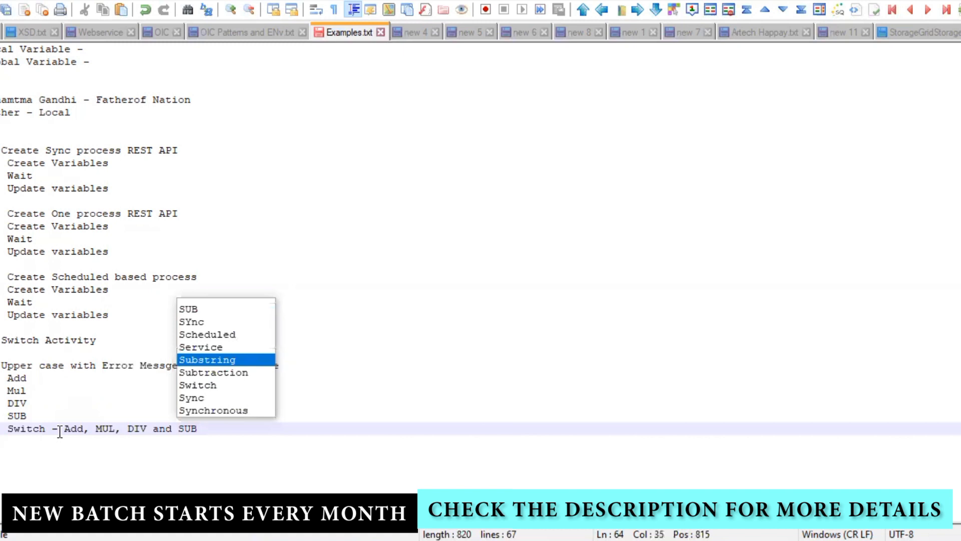
left_click(111, 455)
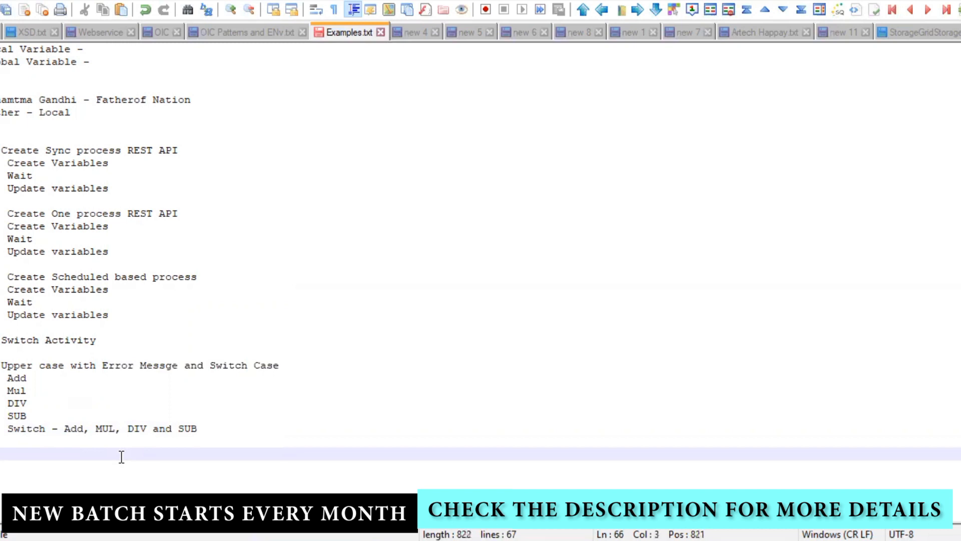
Switch back to Oracle Integration and create an App Driven Orchestration integration named INT_DateTime.
key("alt+Tab")
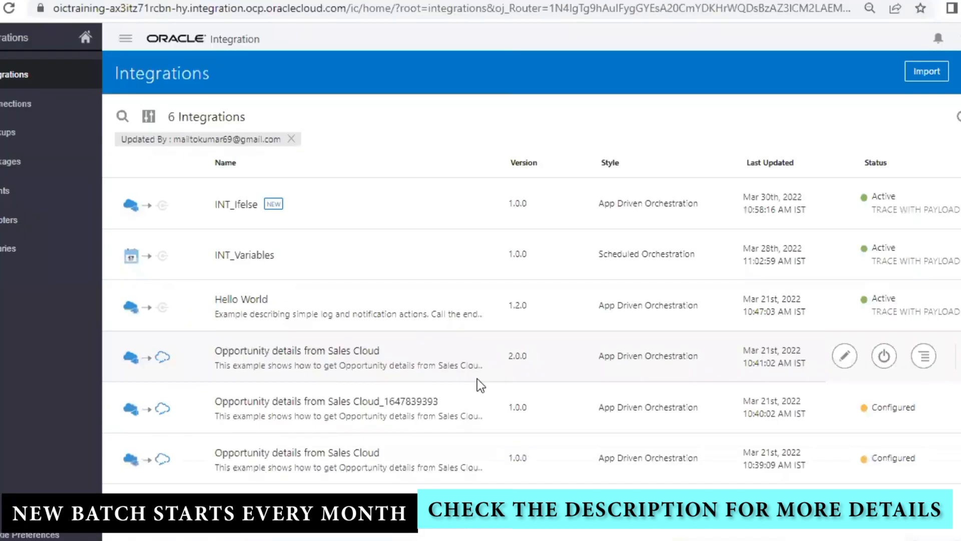
left_click(960, 71)
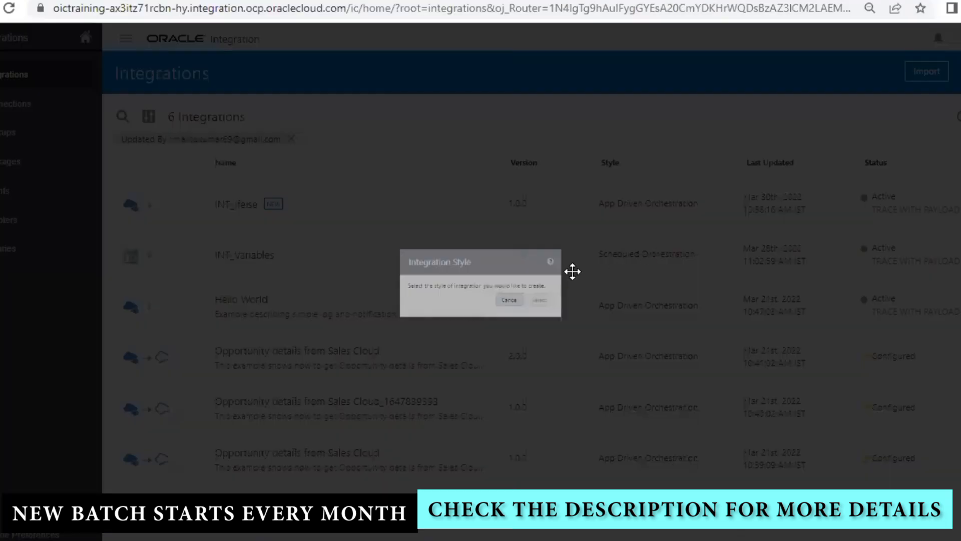
left_click(99, 308)
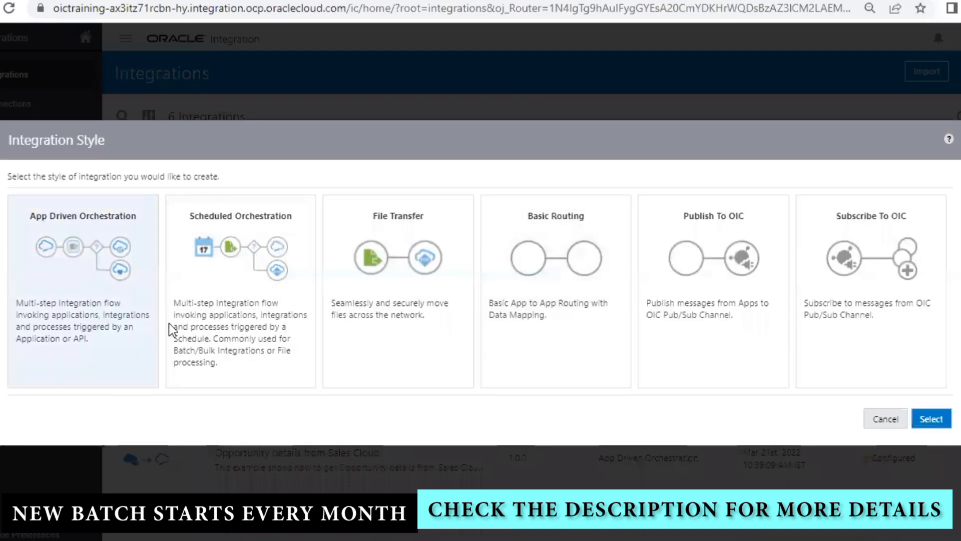
left_click(931, 419)
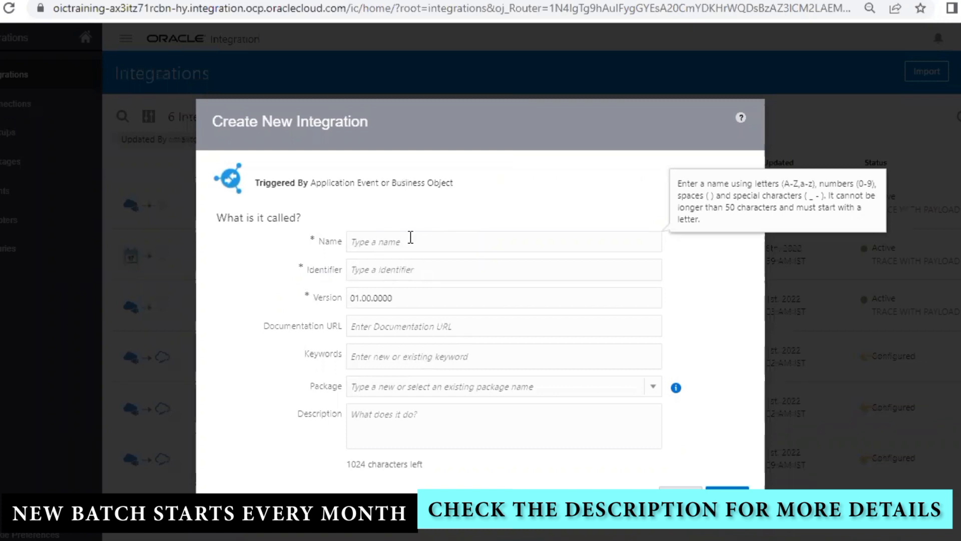
type("INT")
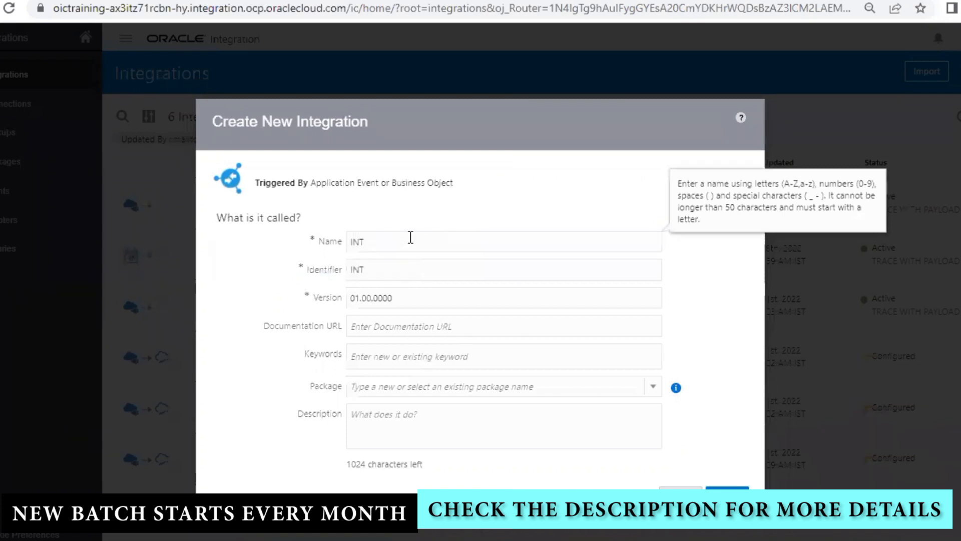
type("_DateTime")
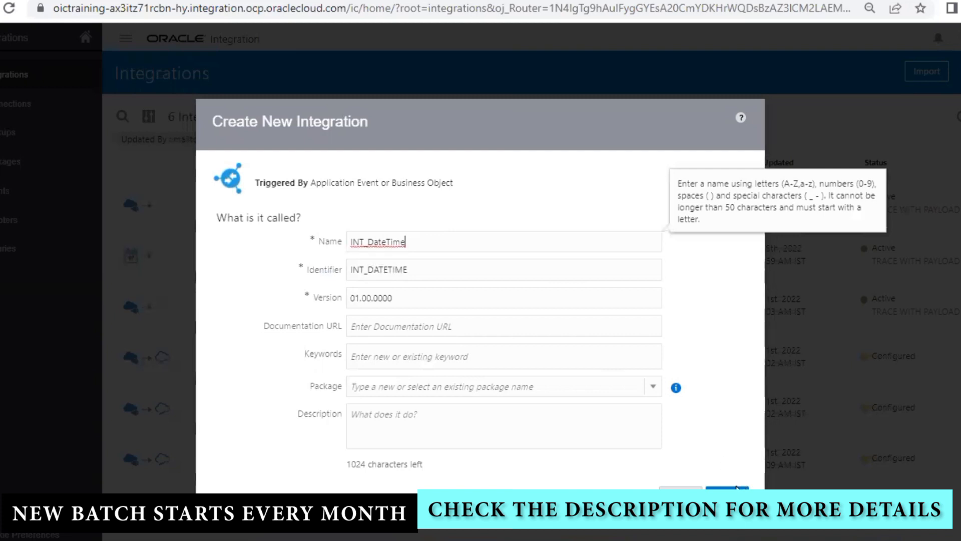
left_click(727, 495)
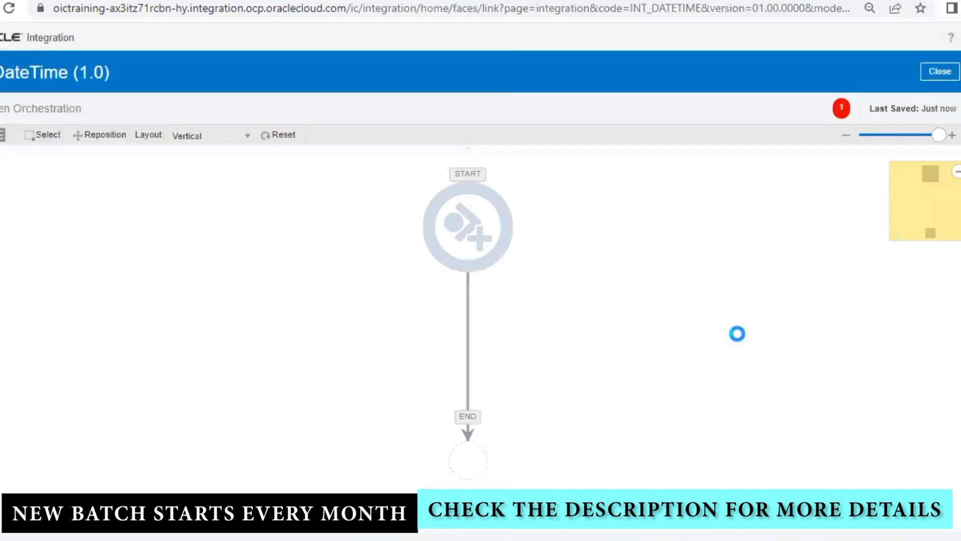
Search the start triggers for "OIC" and add the last listed REST_OIC_CONNE… REST connection as the trigger.
left_click(493, 239)
left_click(468, 228)
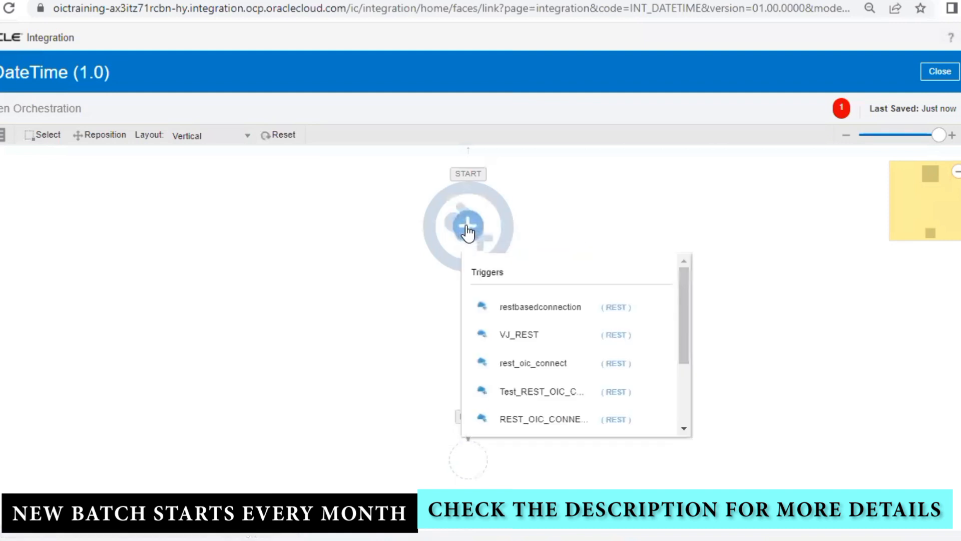
left_click(468, 231)
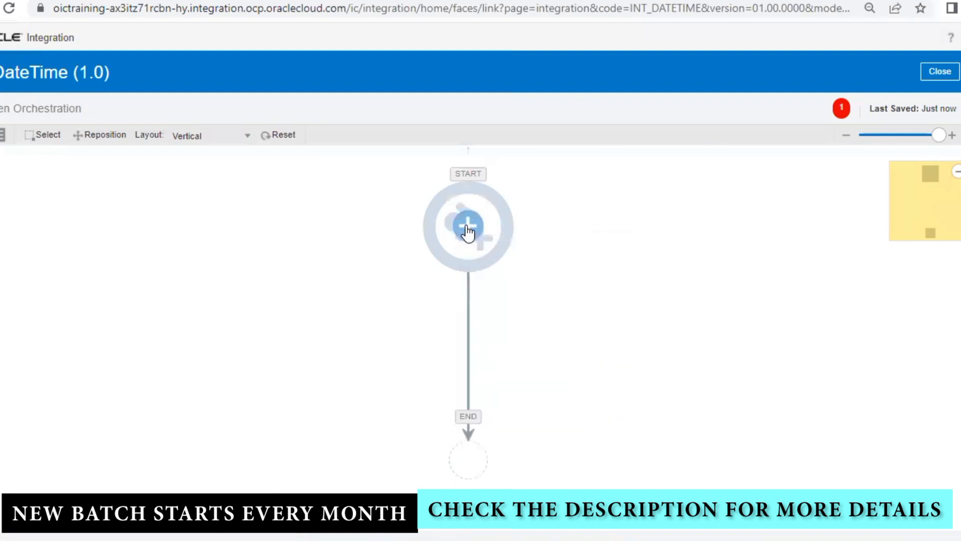
left_click(467, 232)
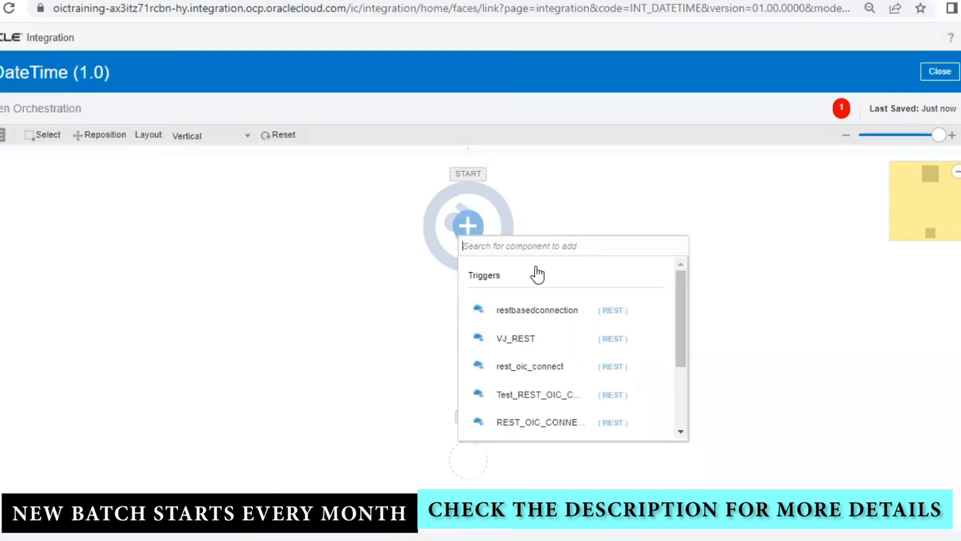
type("oic")
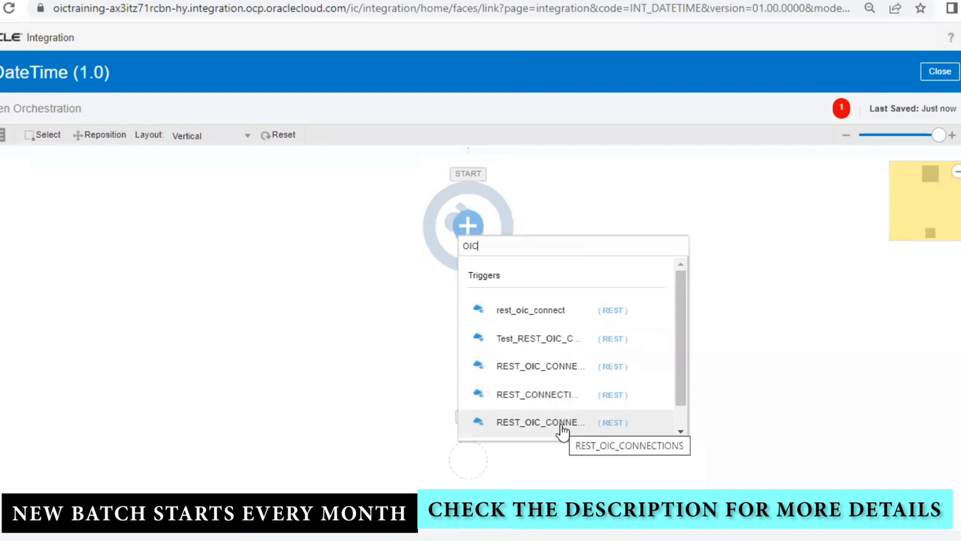
scroll(687, 426, "down", 2)
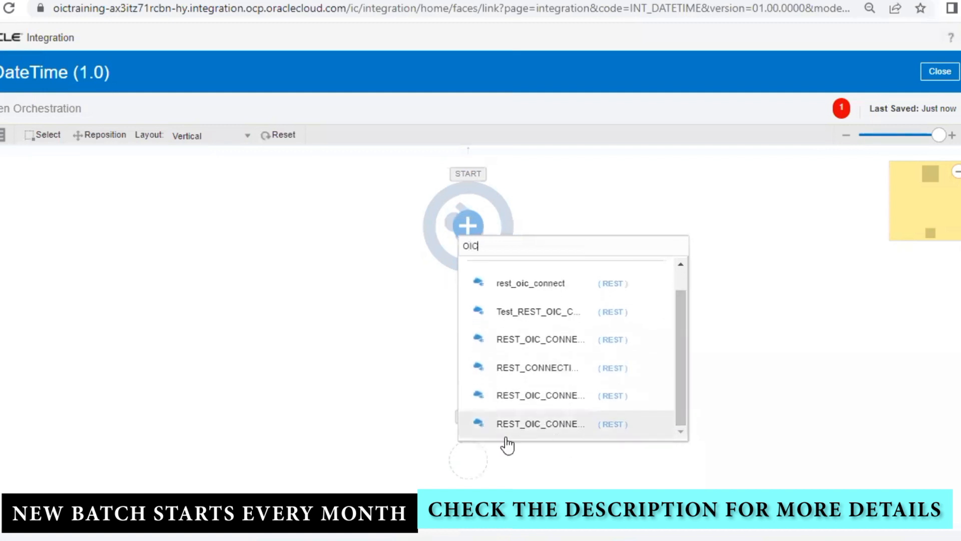
left_click(521, 429)
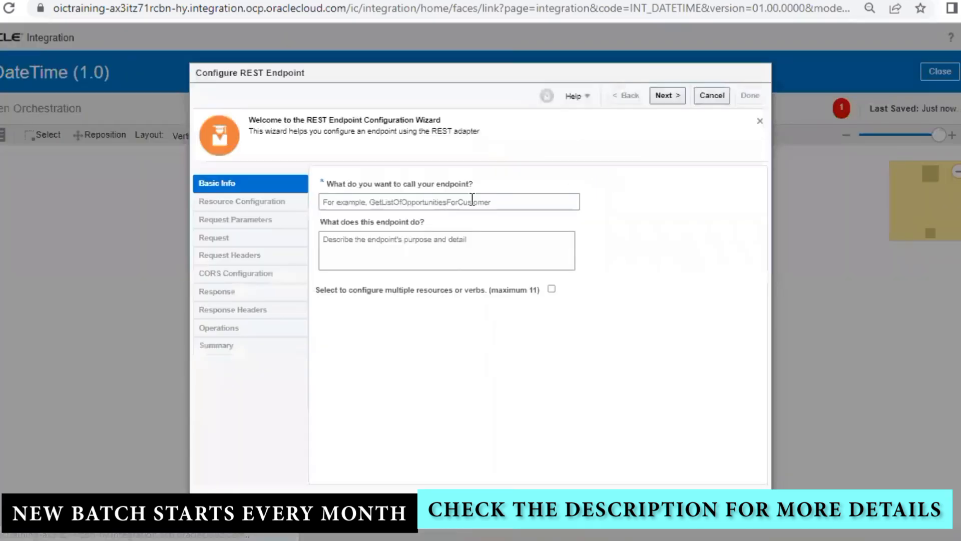
Name the REST endpoint DateFormats and proceed to its resource configuration.
left_click(472, 201)
type("Date")
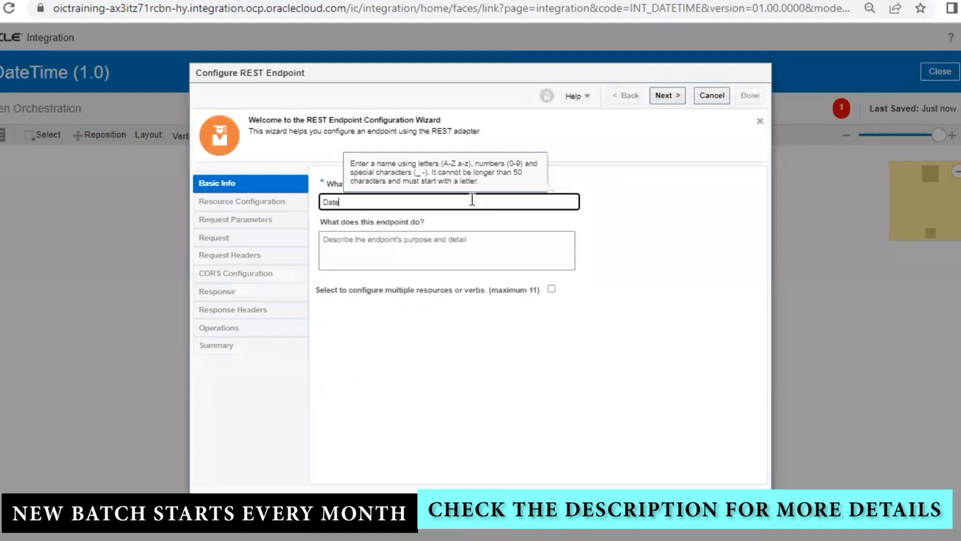
type("Formats")
left_click(670, 96)
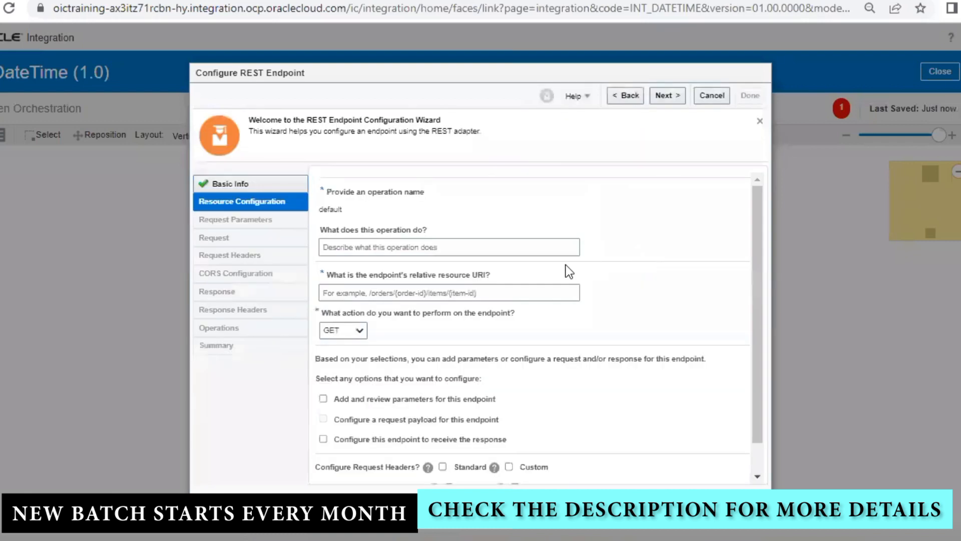
Describe the operation as "date", set the relative resource URI to /dateFormats with the POST action, and enable a request payload.
left_click(390, 248)
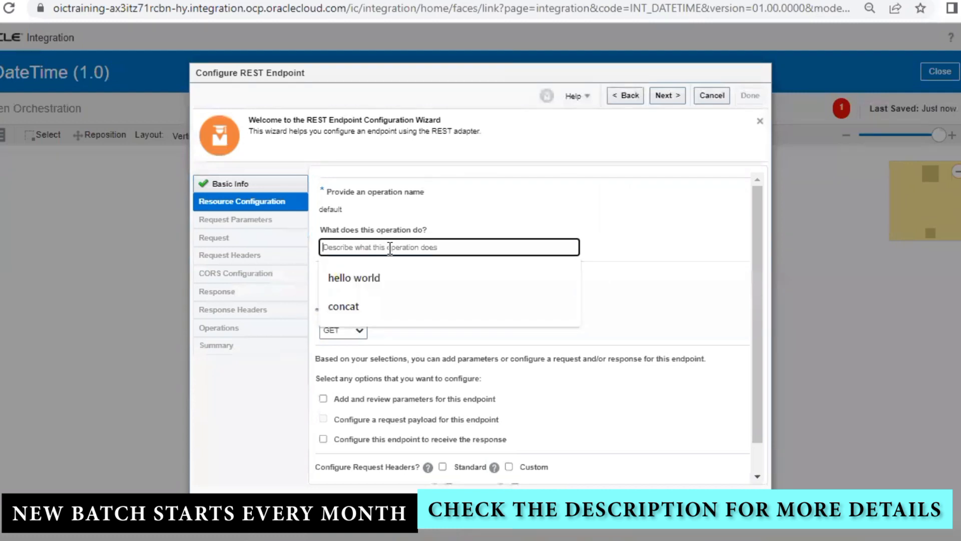
type("date")
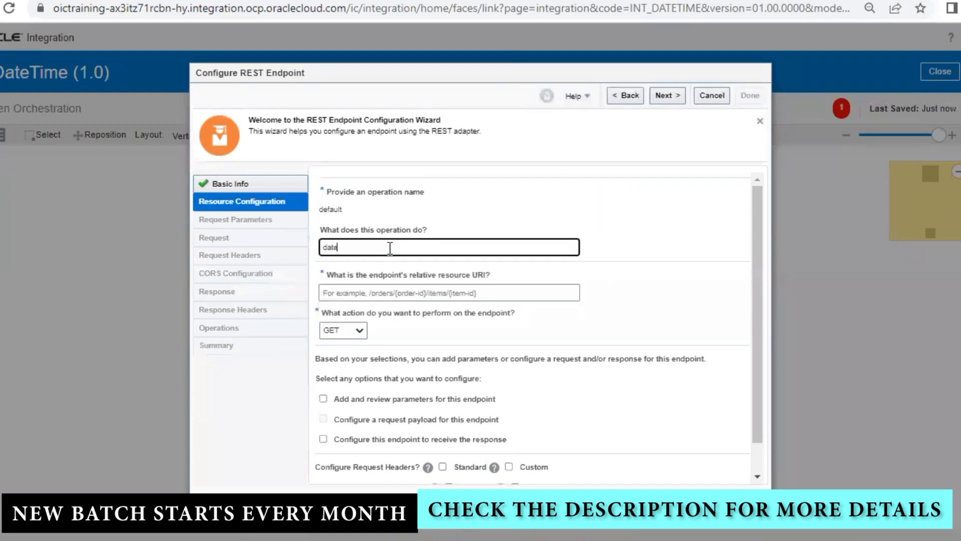
key("Tab")
type("/dat")
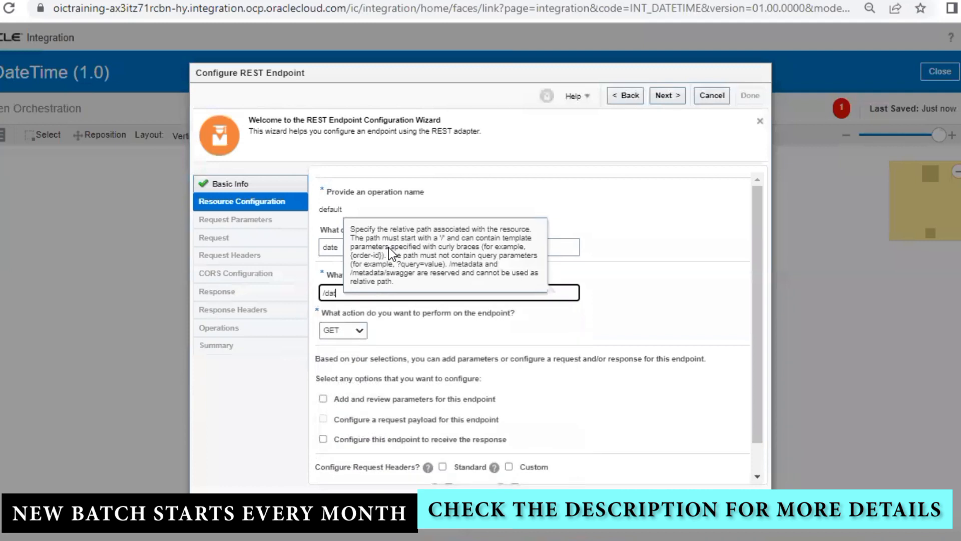
type("eFormats")
left_click(476, 345)
left_click(336, 322)
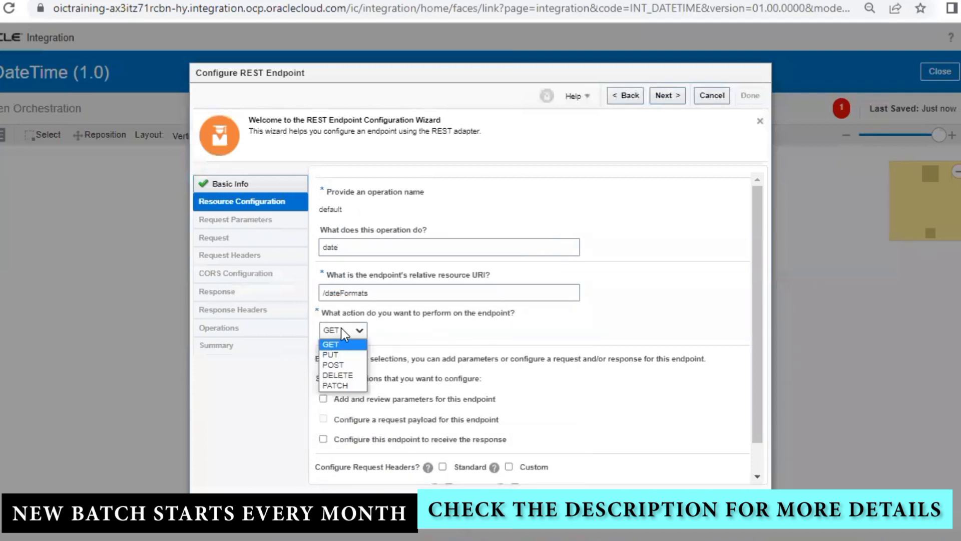
left_click(344, 363)
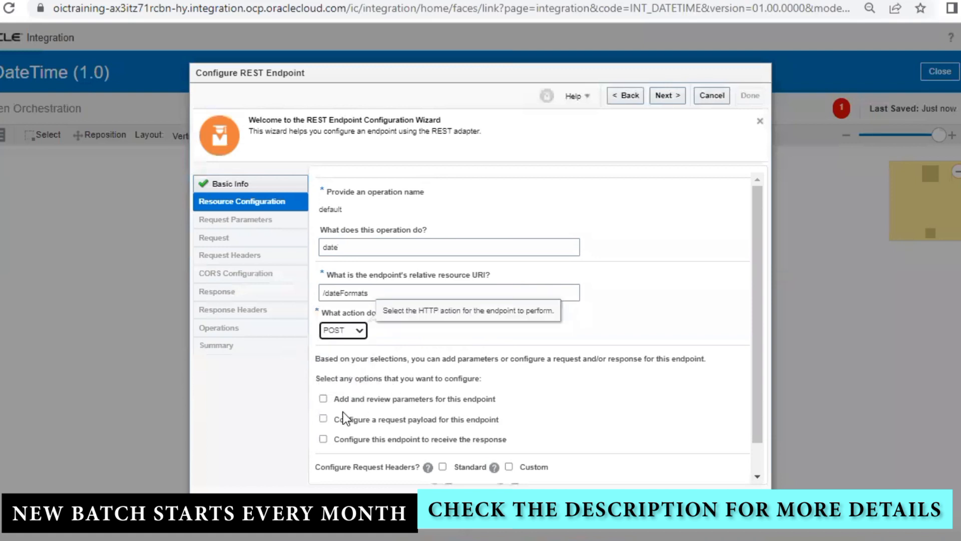
left_click(323, 419)
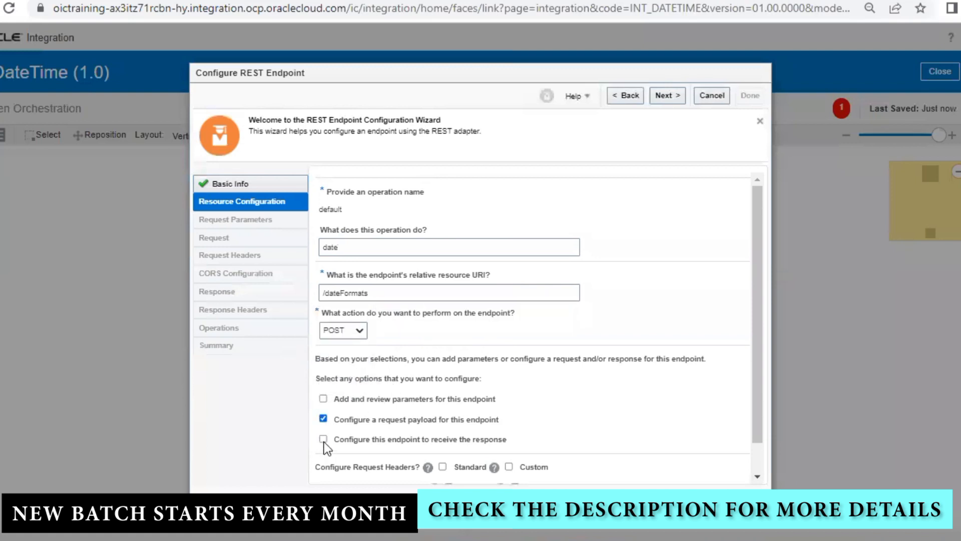
left_click(671, 95)
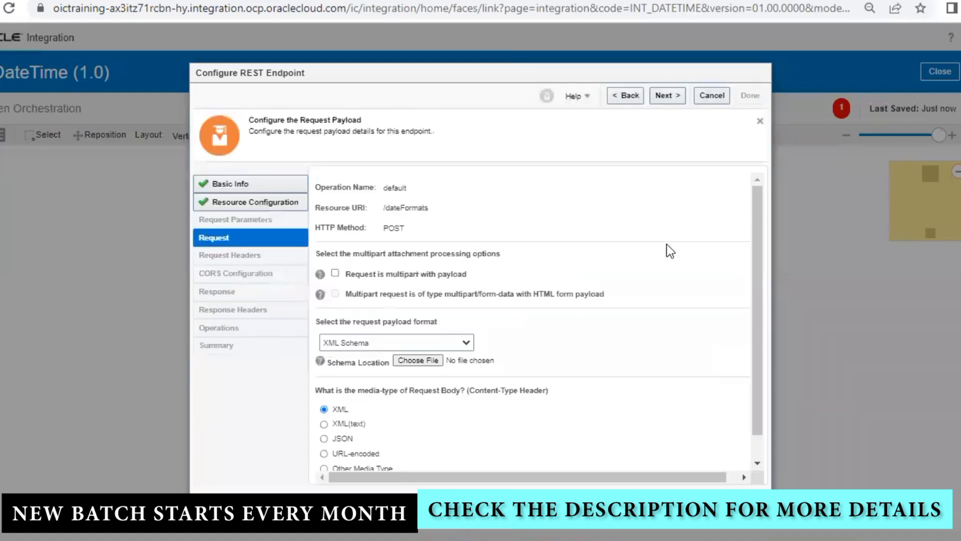
Choose JSON Sample as the request payload format and open the inline sample entry.
left_click(464, 344)
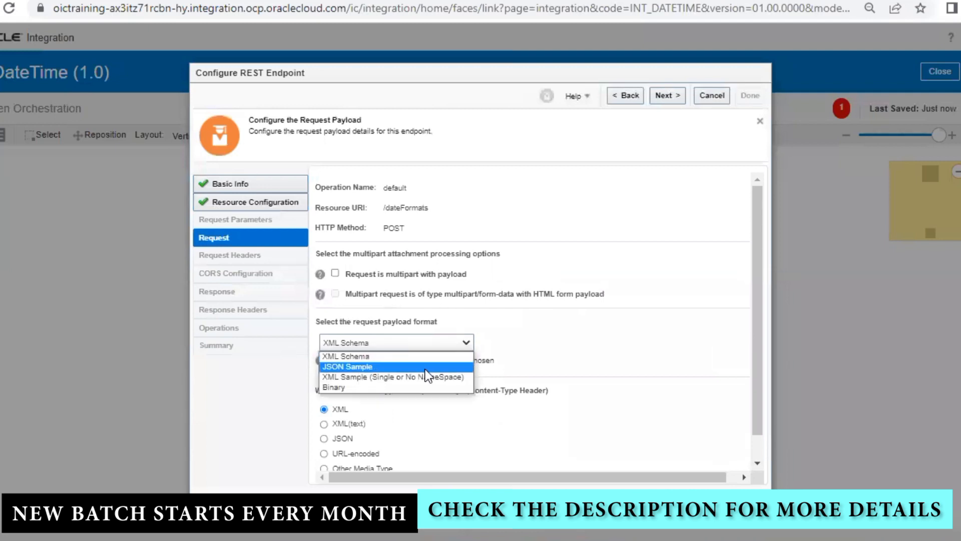
left_click(425, 367)
left_click(663, 96)
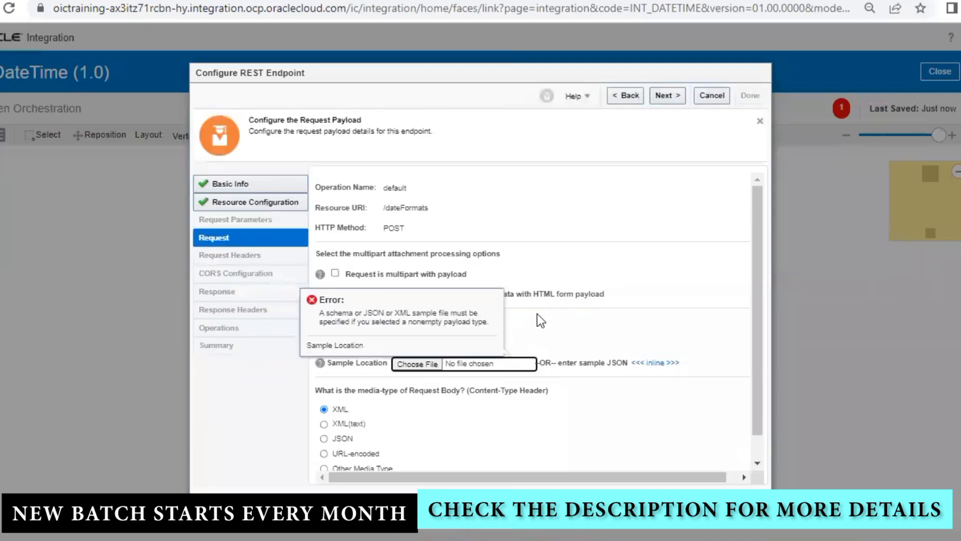
left_click(598, 331)
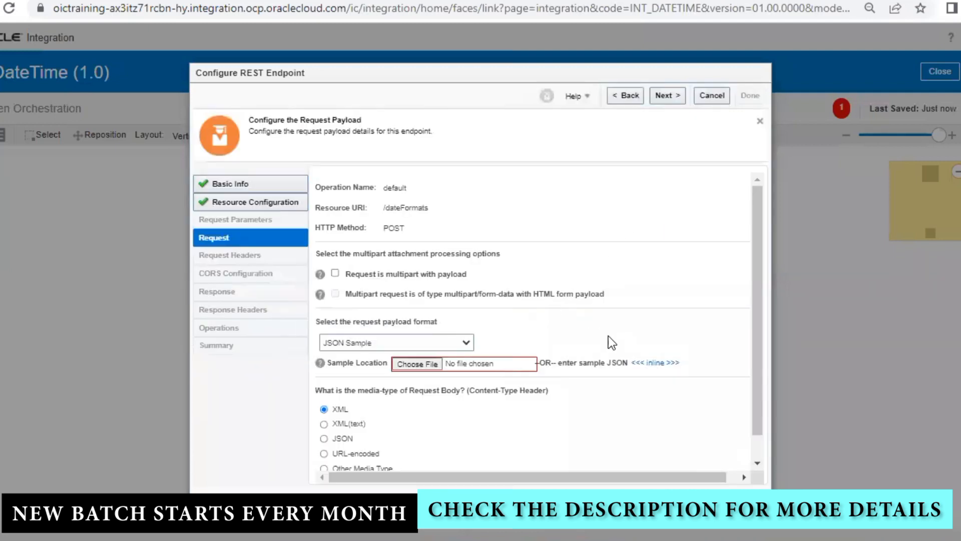
left_click(657, 357)
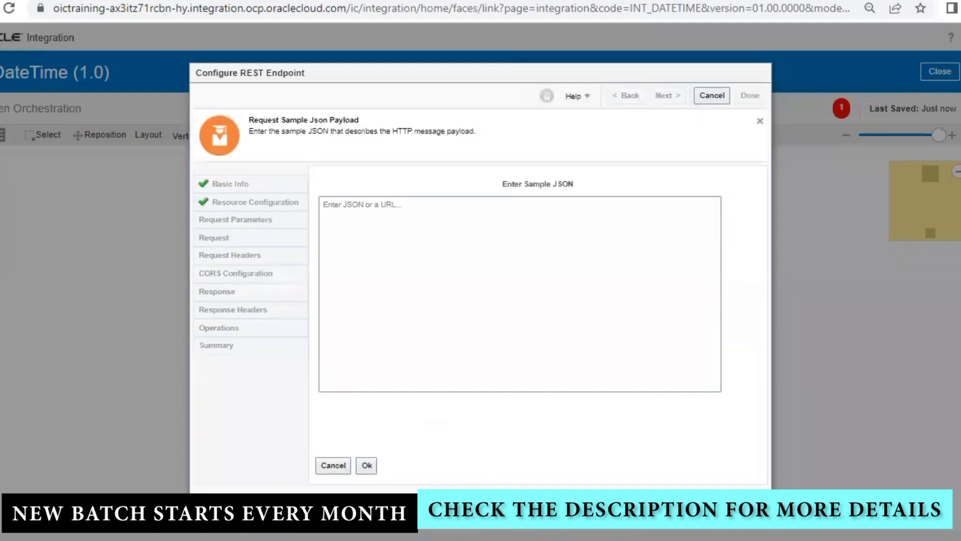
Copy the id, name and address sample fields from the Webservice notes in the text editor into the inline request JSON.
mouse_move(386, 534)
left_click(365, 466)
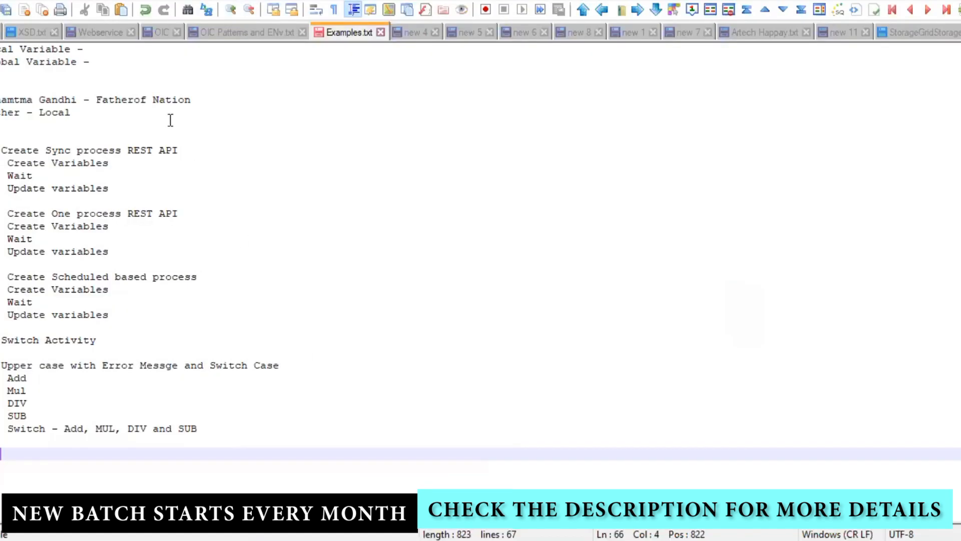
left_click(101, 32)
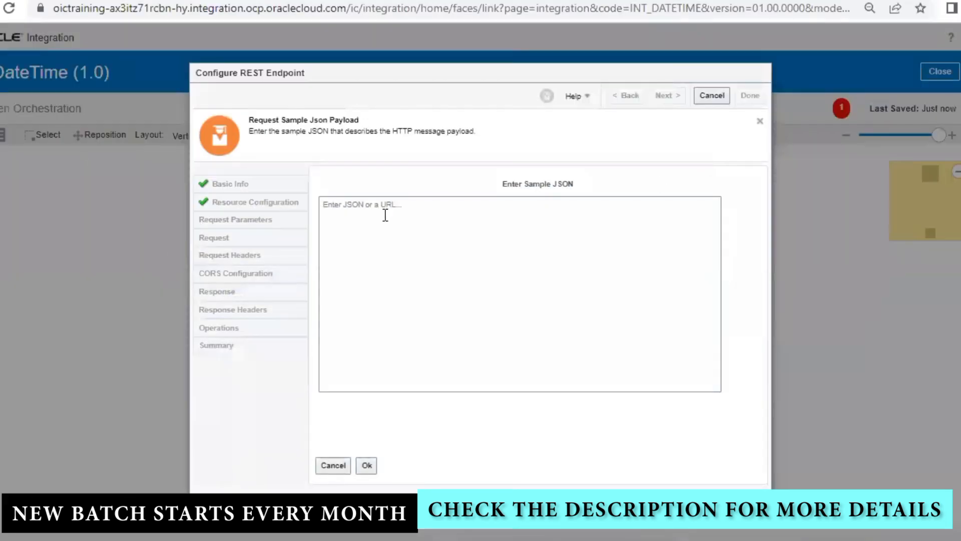
left_click(386, 216)
type("{")
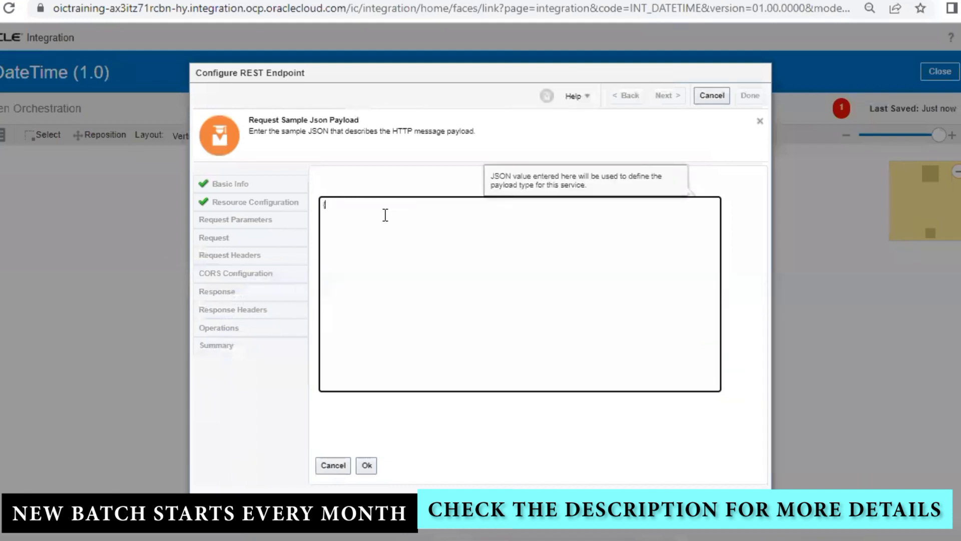
type("\"id\": 1, \t\"name\": \"Pavan\", \t\"address\": \"hyderabad\"")
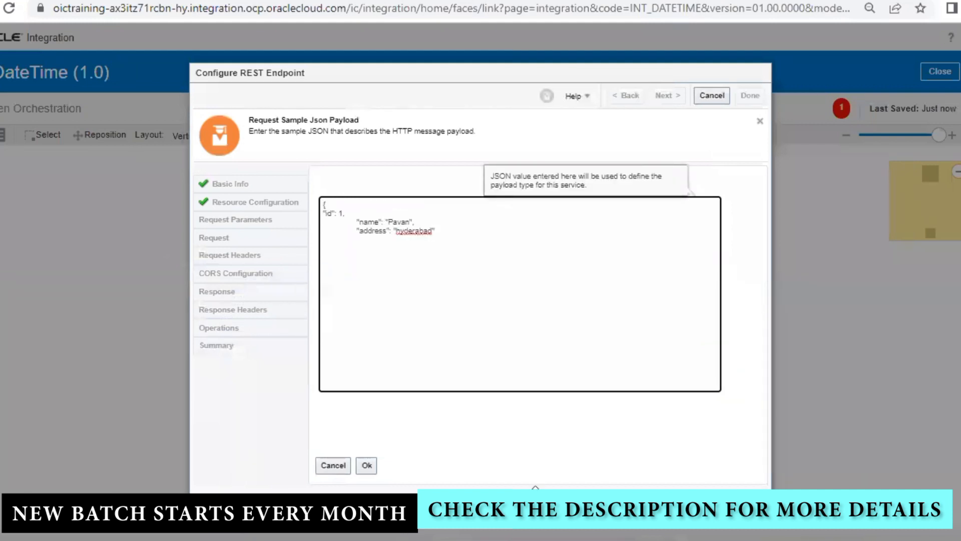
Reduce the sample JSON to a single field, rename it date and begin its value with 2022-11-.
left_click_drag(450, 229, 343, 215)
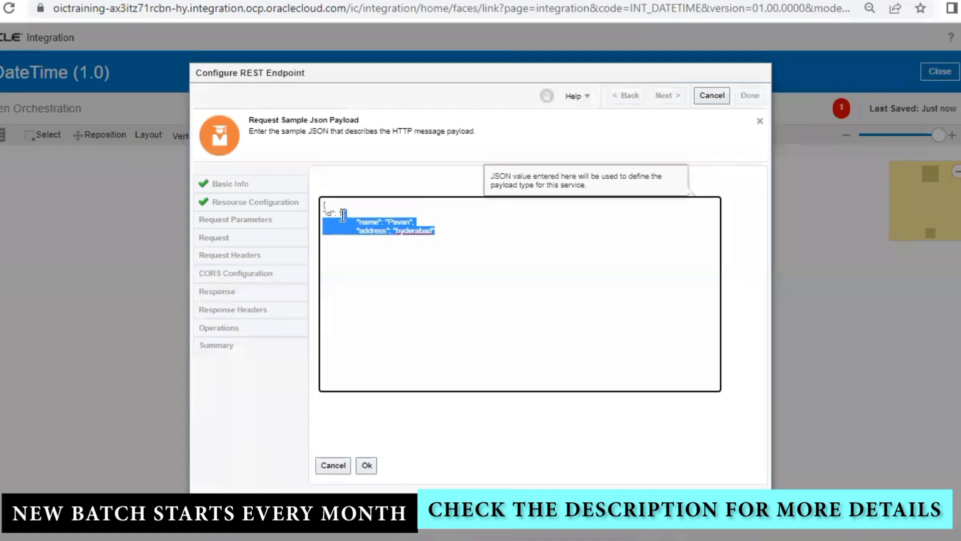
key("Return")
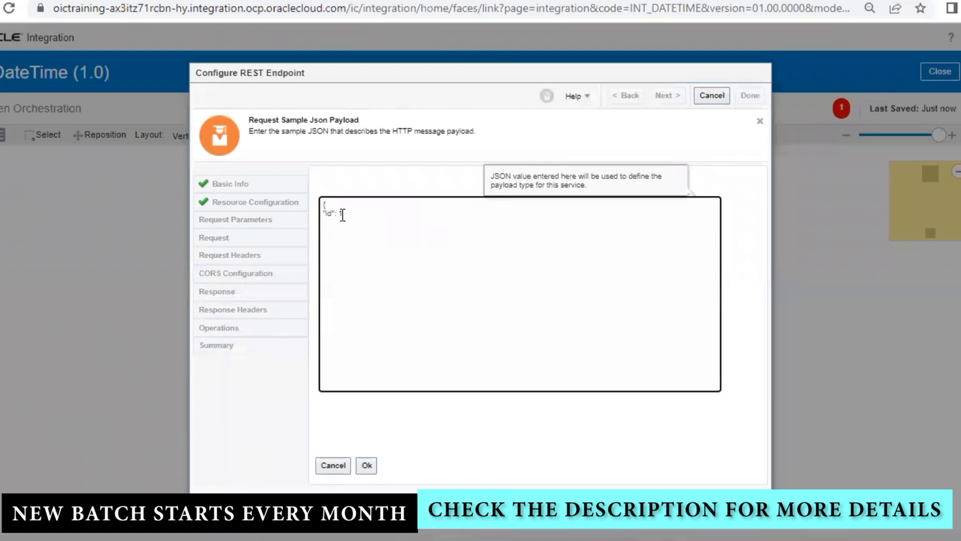
type("}")
double_click(328, 213)
type("date")
left_click(361, 213)
key("BackSpace")
type("2022-11-")
Erase the sample JSON text in front of the closing brace.
key("BackSpace")
key("BackSpace")
key("BackSpace")
key("BackSpace")
key("BackSpace")
key("BackSpace")
key("BackSpace")
key("BackSpace")
key("BackSpace")
key("BackSpace")
key("BackSpace")
key("BackSpace")
key("BackSpace")
key("BackSpace")
key("BackSpace")
key("BackSpace")
key("BackSpace")
Discard the REST endpoint configuration without saving and delete the INT_DateTime integration.
left_click(717, 95)
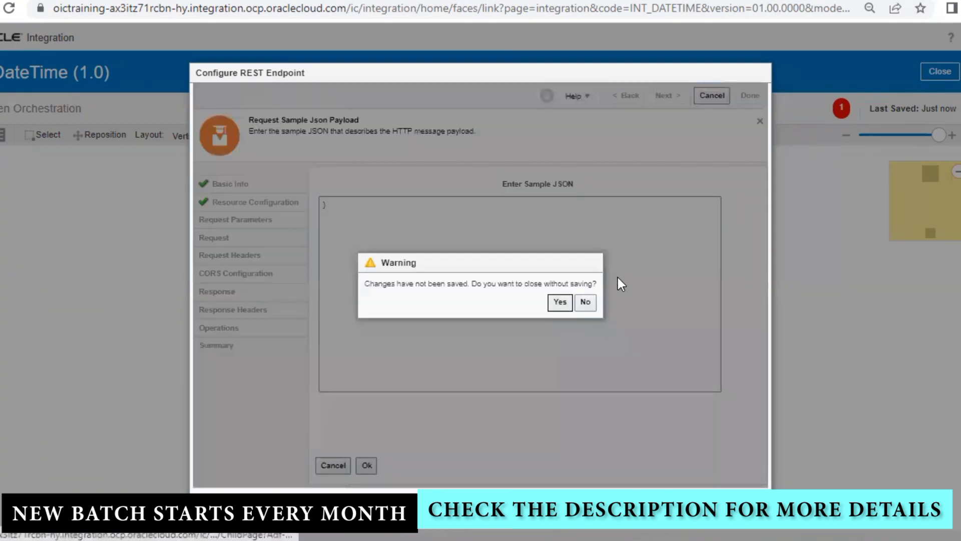
left_click(586, 302)
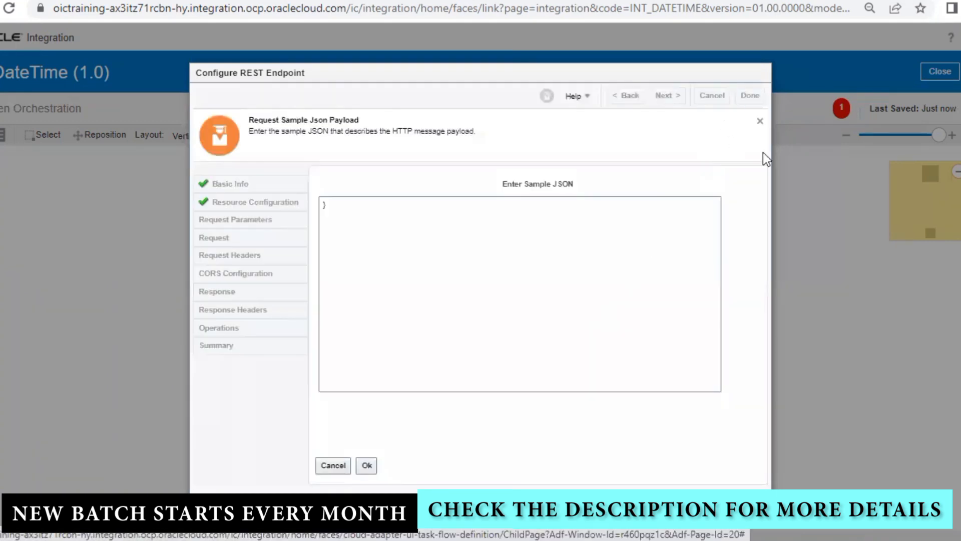
left_click(712, 95)
left_click(561, 304)
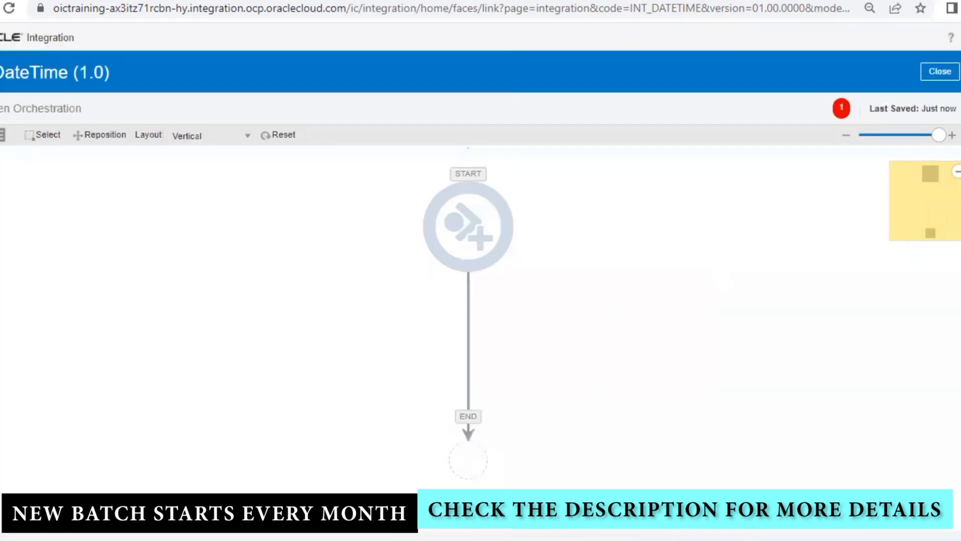
left_click(938, 75)
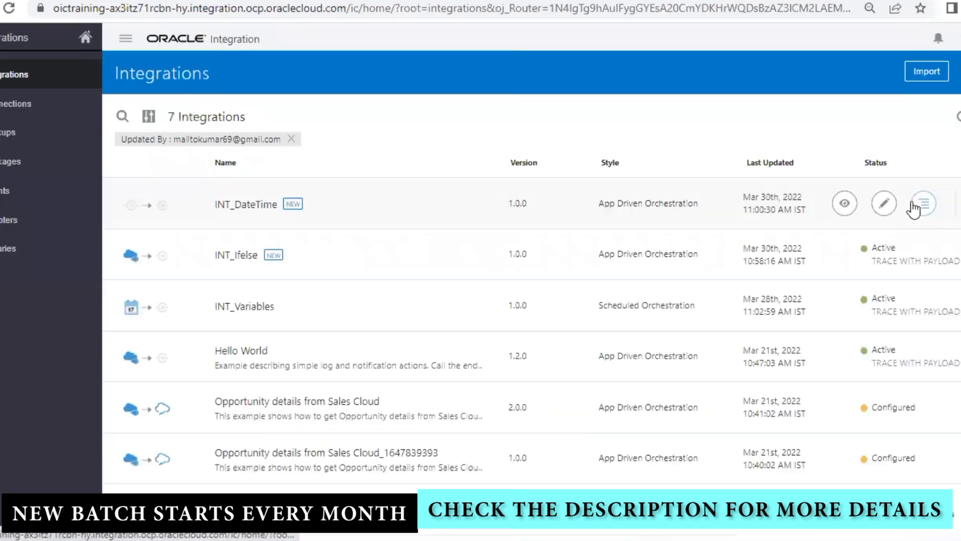
left_click(924, 205)
left_click(824, 320)
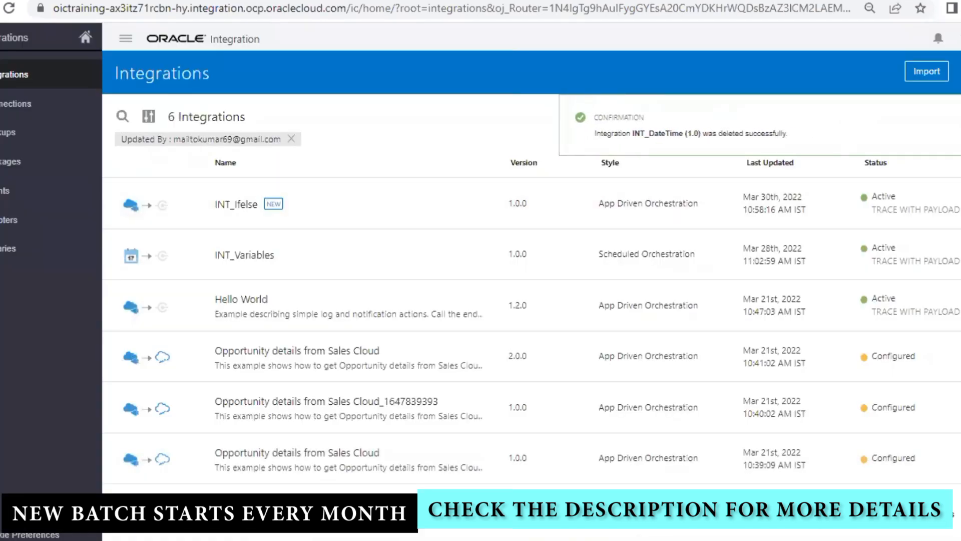
Create a new Scheduled Orchestration integration named INT_Date.
left_click(960, 71)
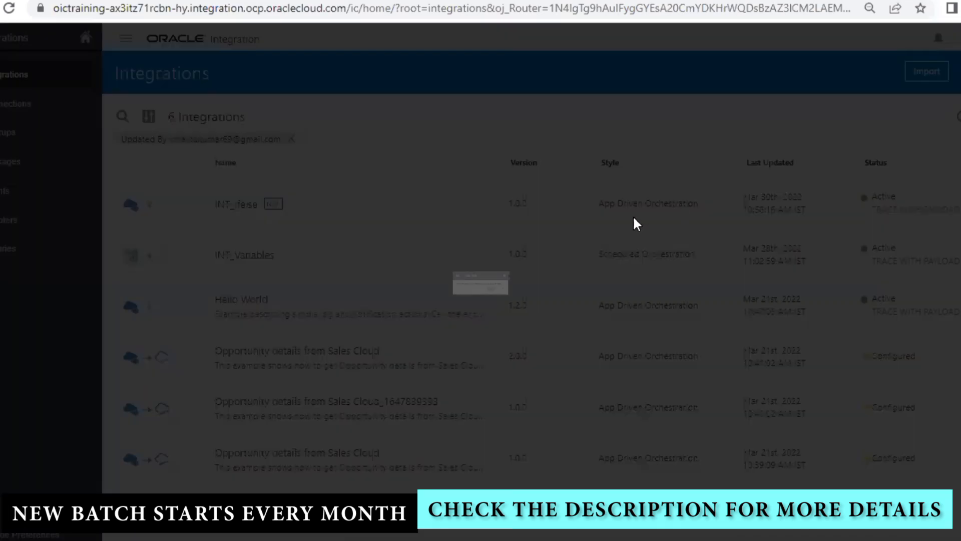
left_click(263, 276)
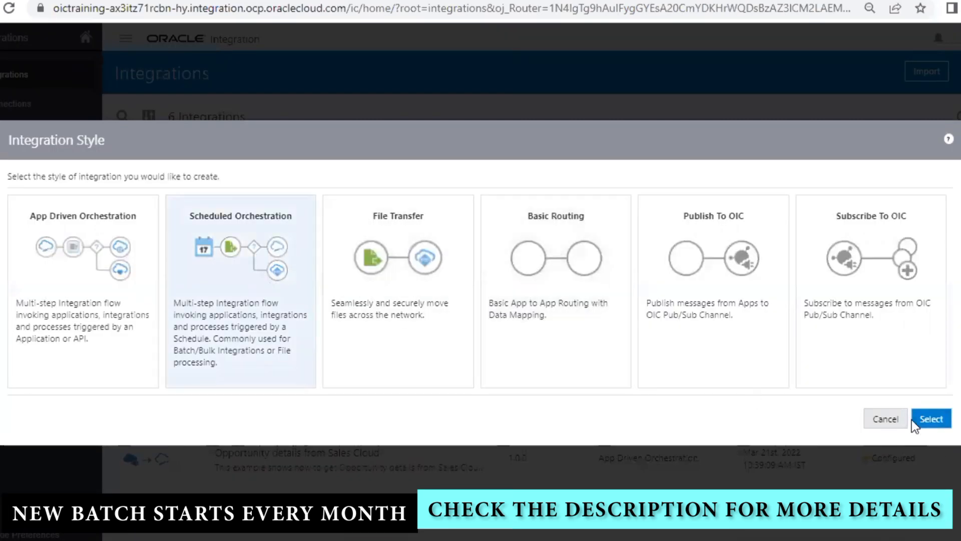
left_click(914, 419)
left_click(423, 242)
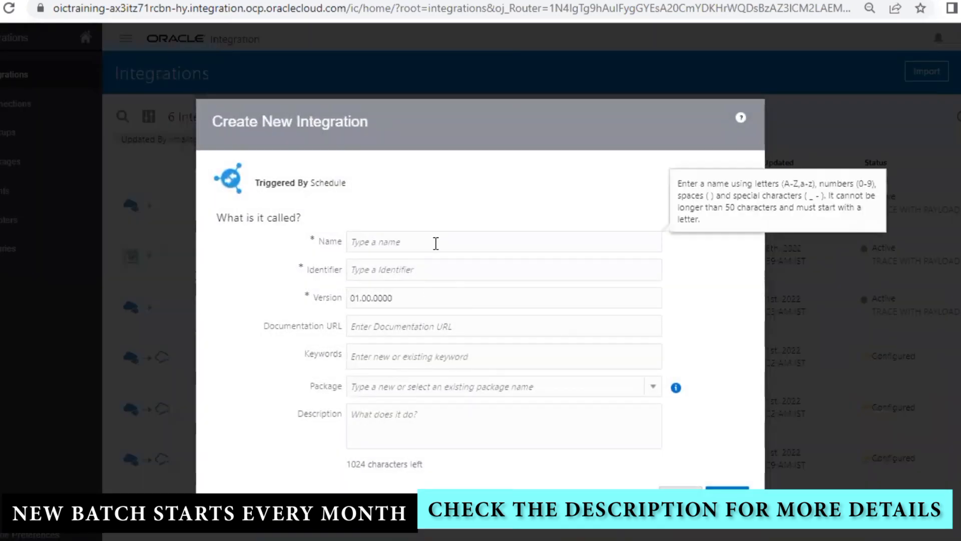
type("INT_Da")
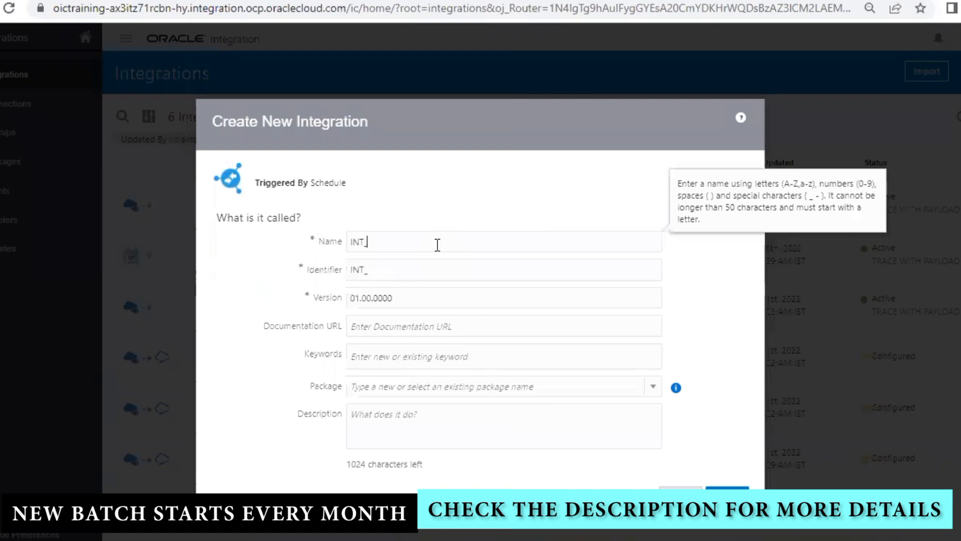
type("te")
left_click(722, 488)
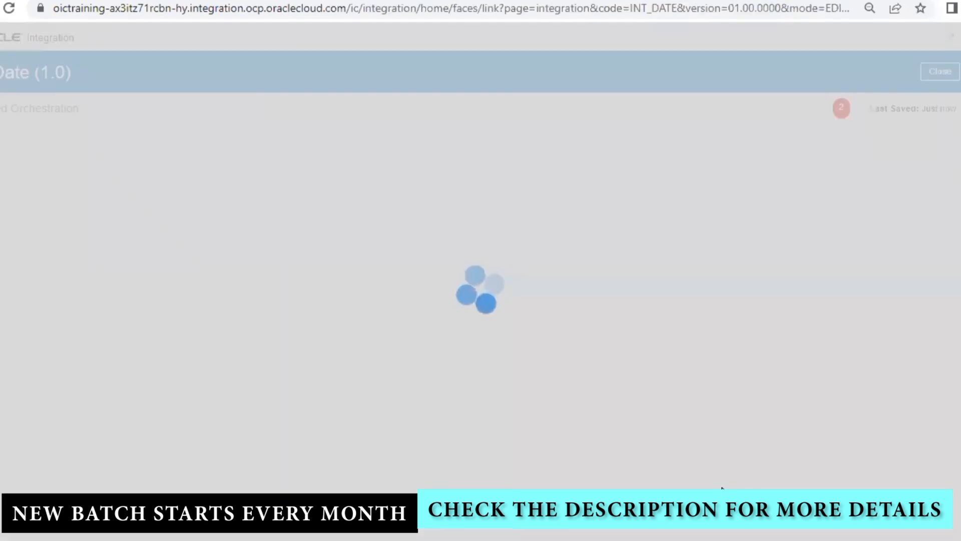
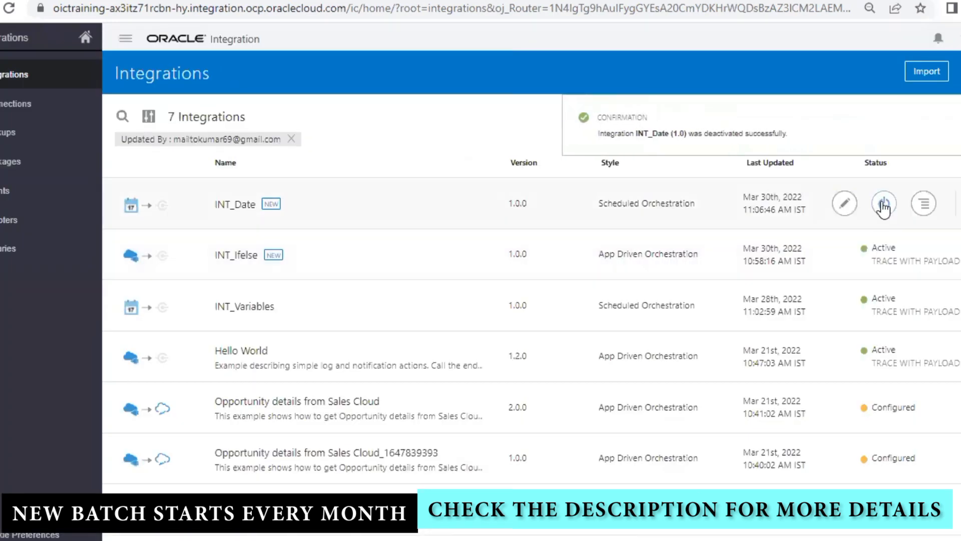
Reopen INT_Date for editing and open the DateFormatVar expression in the DateFormat assign action, placing the cursor at its start.
left_click(845, 204)
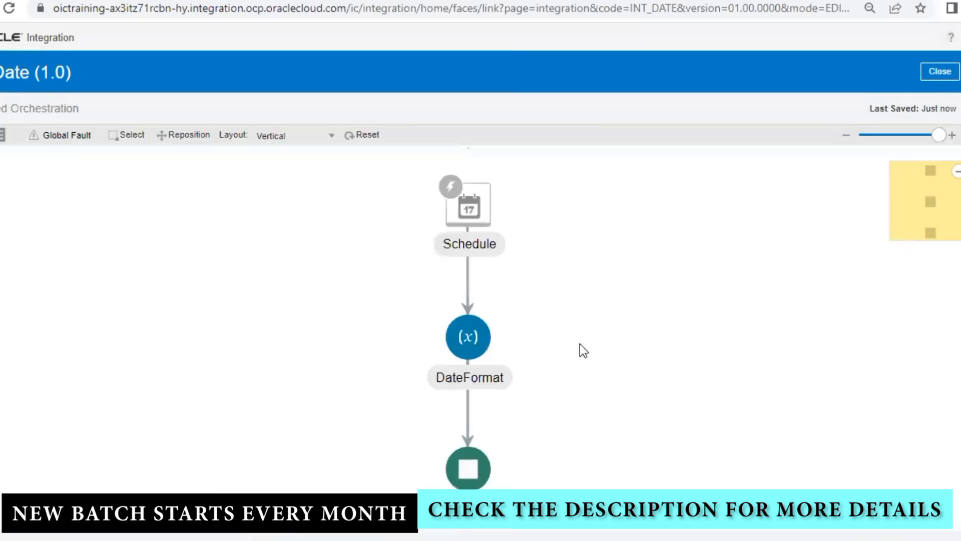
double_click(470, 354)
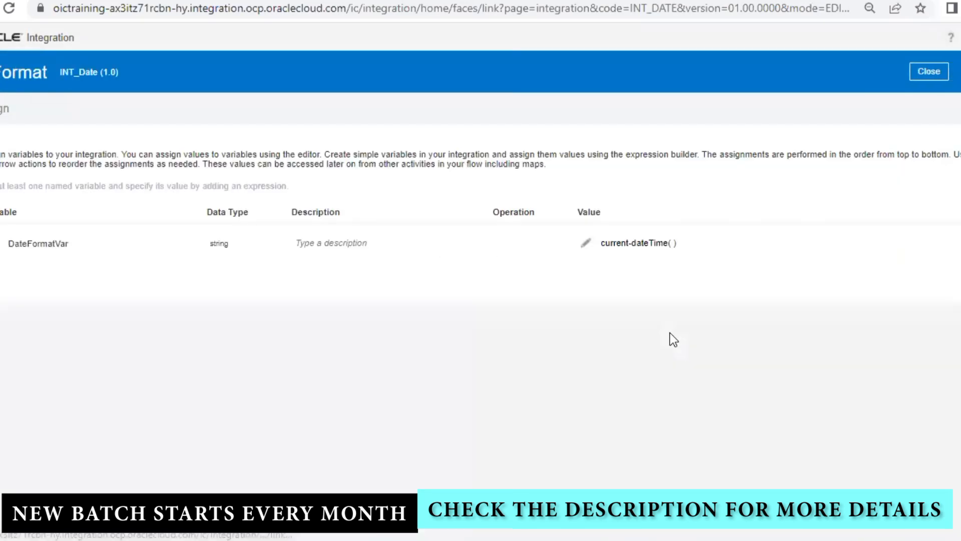
left_click(587, 244)
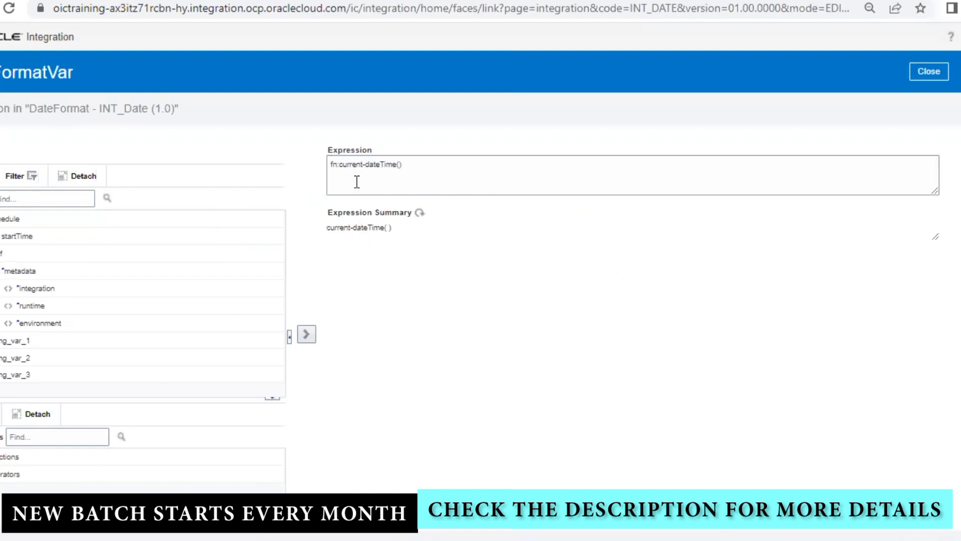
left_click(330, 165)
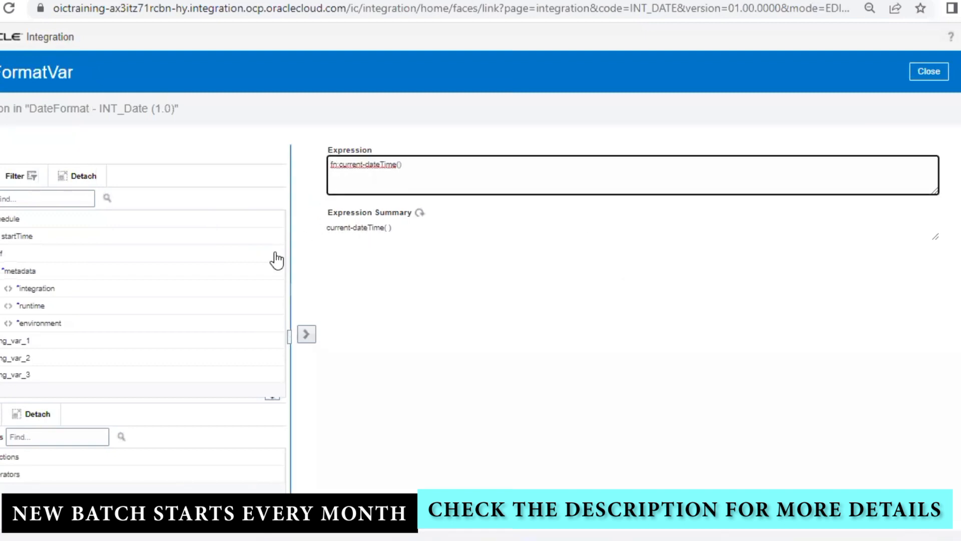
Search the expression components for "string" and step through the matches to the string function.
left_click(72, 438)
type("string")
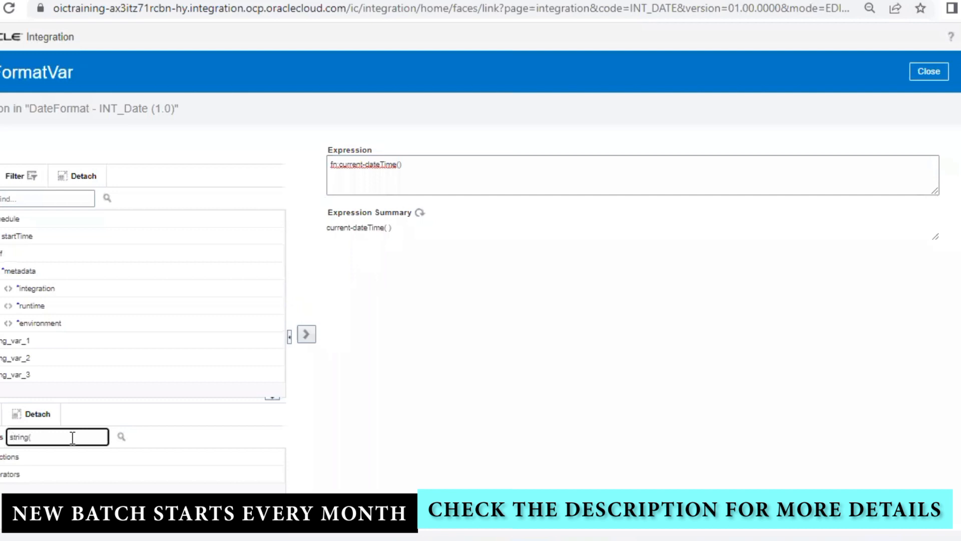
key("Return")
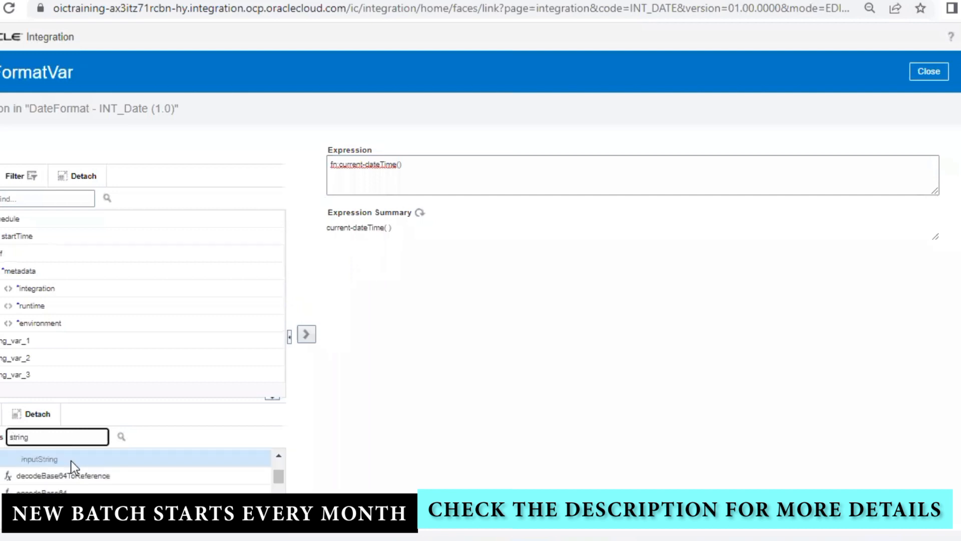
key("Return")
key("Return")
key("Return")
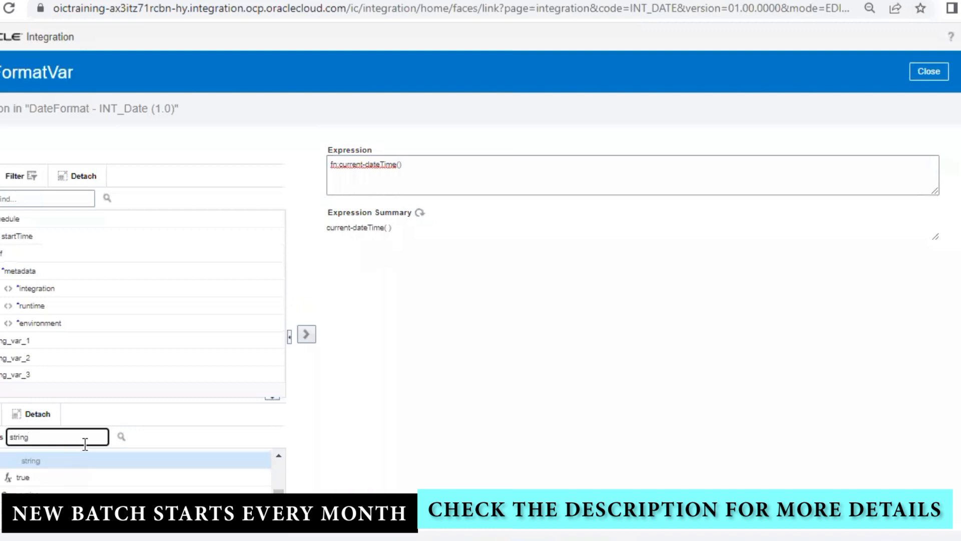
key("Return")
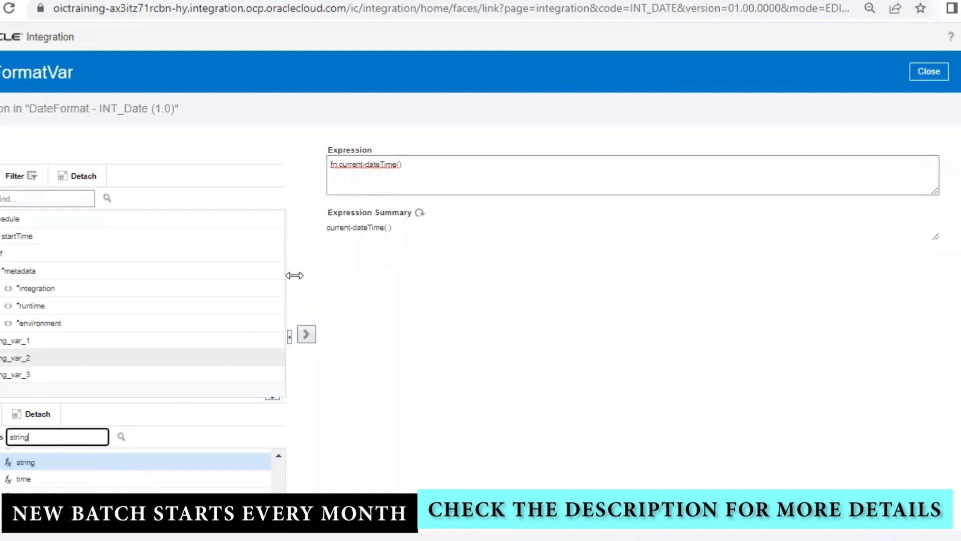
Wrap the DateFormatVar expression in the string function so it reads string(fn:current-dateTime()).
left_click(332, 169)
left_click(74, 463)
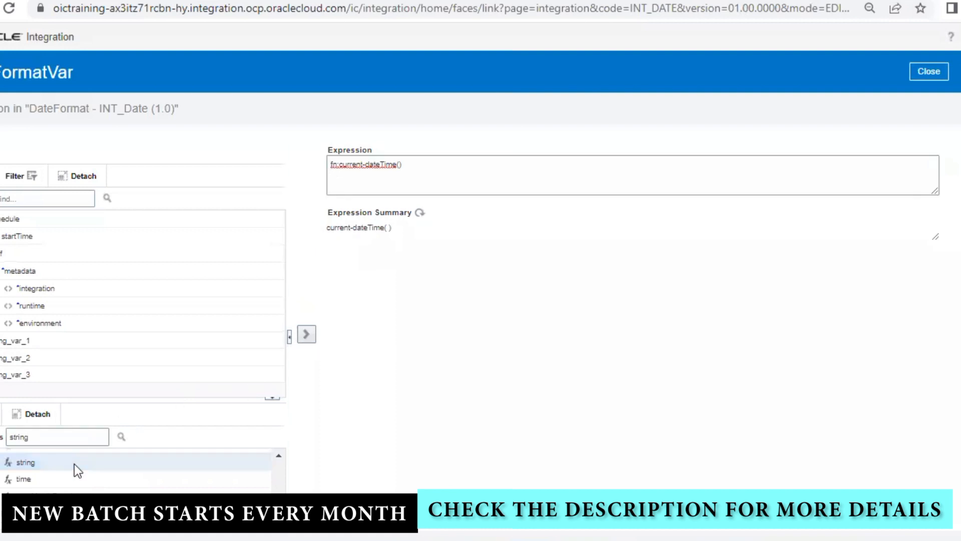
left_click(333, 169)
left_click(306, 334)
left_click(354, 164)
key("BackSpace")
left_click(449, 169)
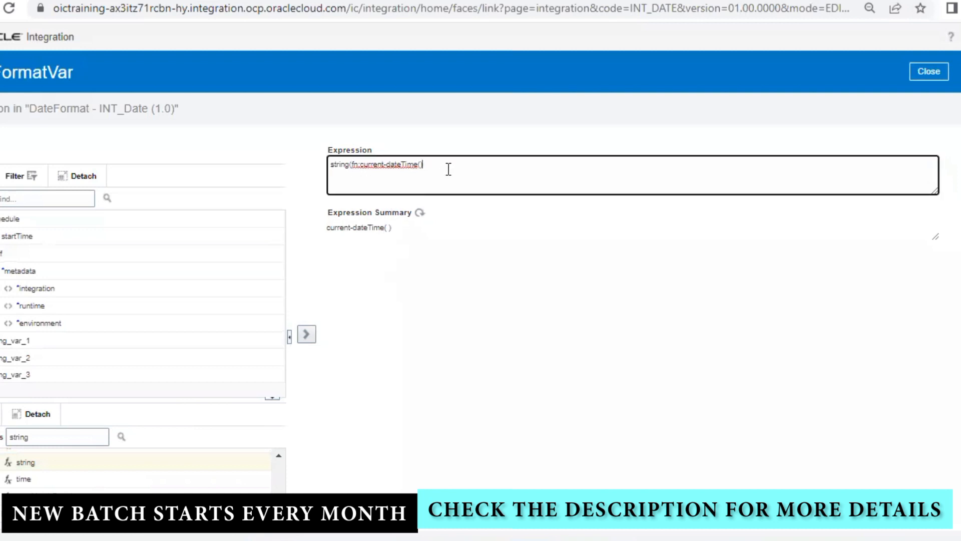
Validate and close the DateFormat assign action, then save and close INT_Date.
left_click(957, 193)
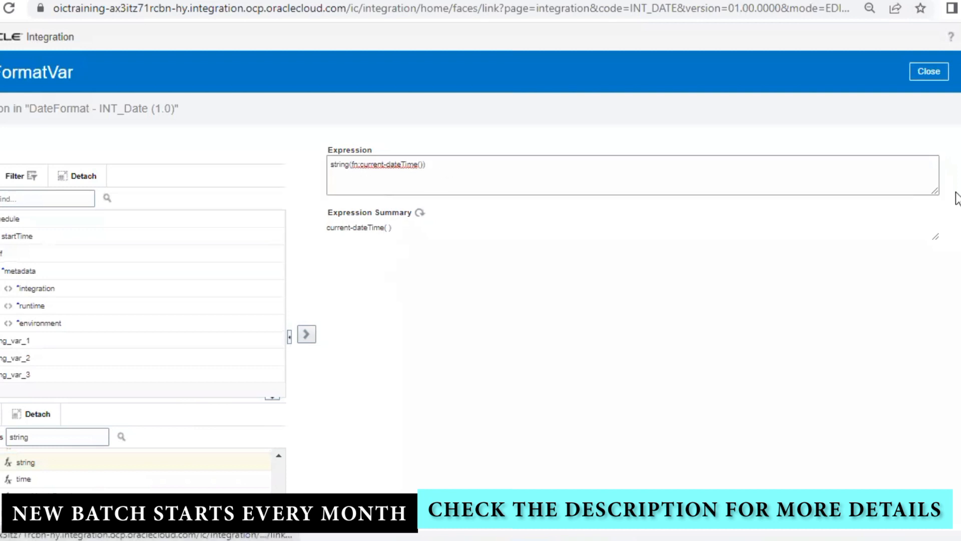
left_click(941, 100)
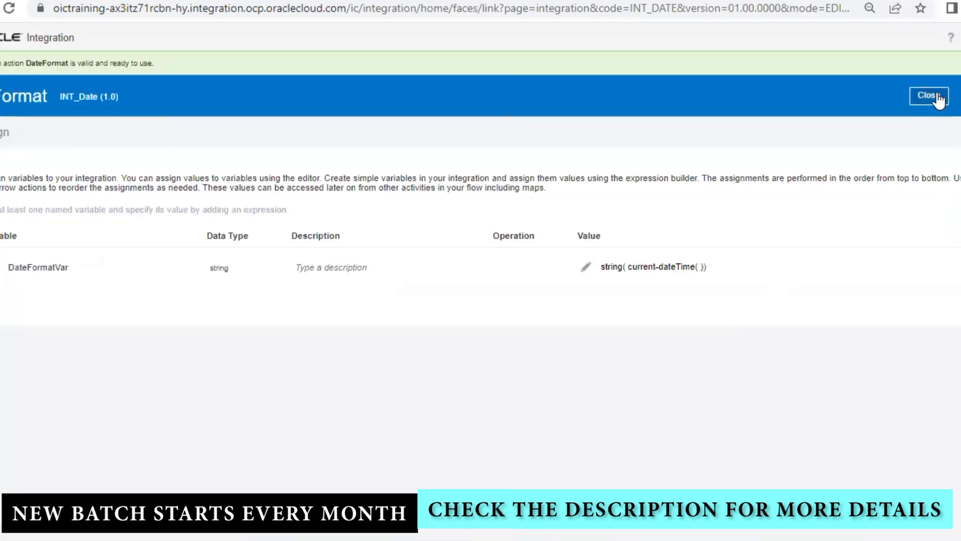
left_click(929, 96)
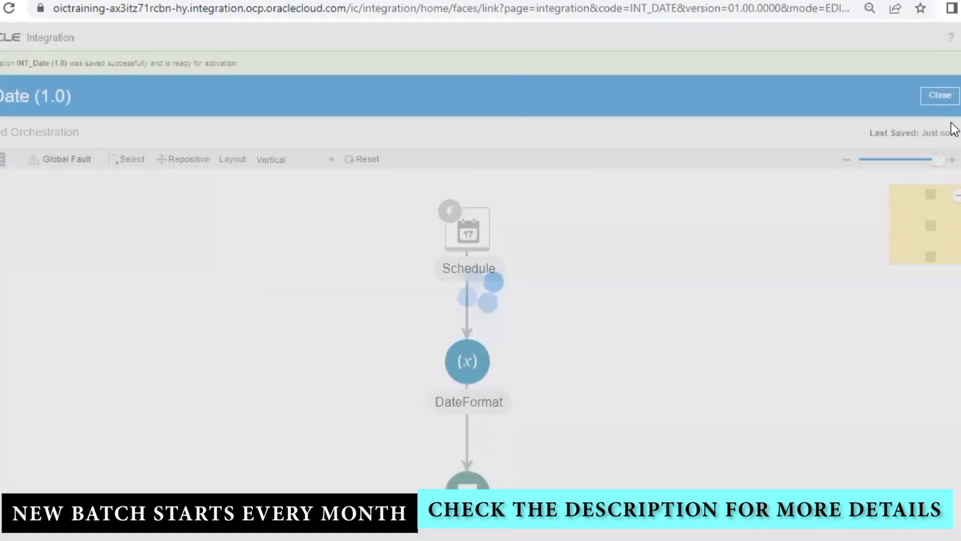
left_click(940, 96)
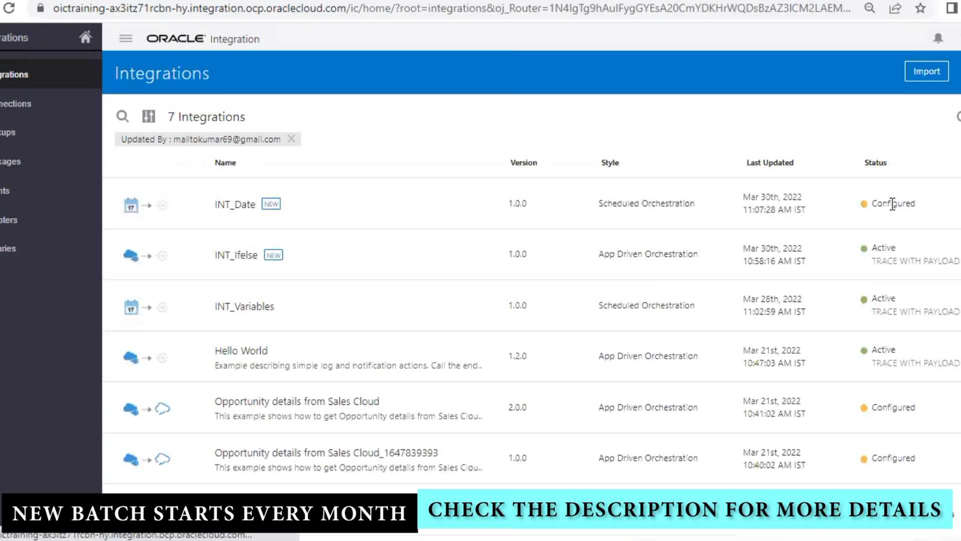
Activate the INT_Date integration with tracing enabled and payload included.
mouse_move(775, 213)
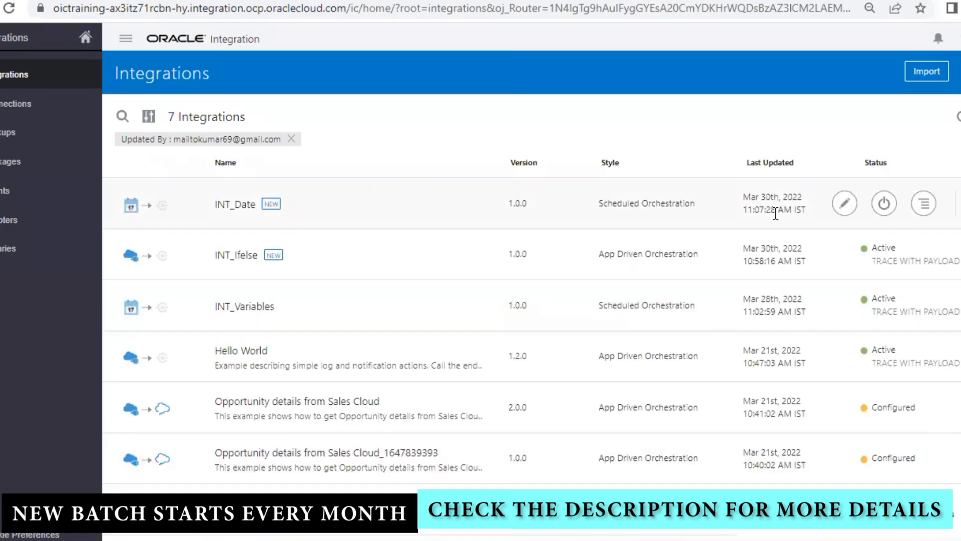
left_click(884, 205)
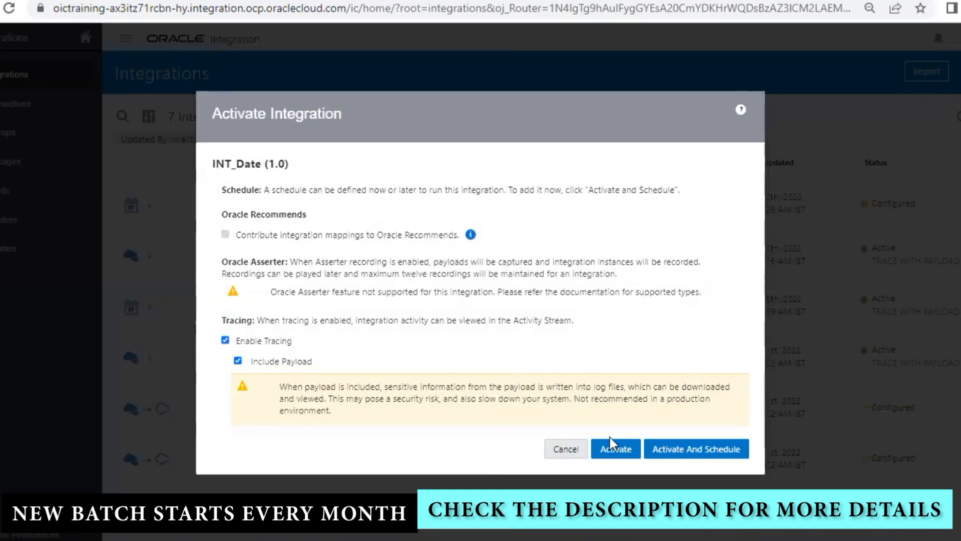
left_click(616, 450)
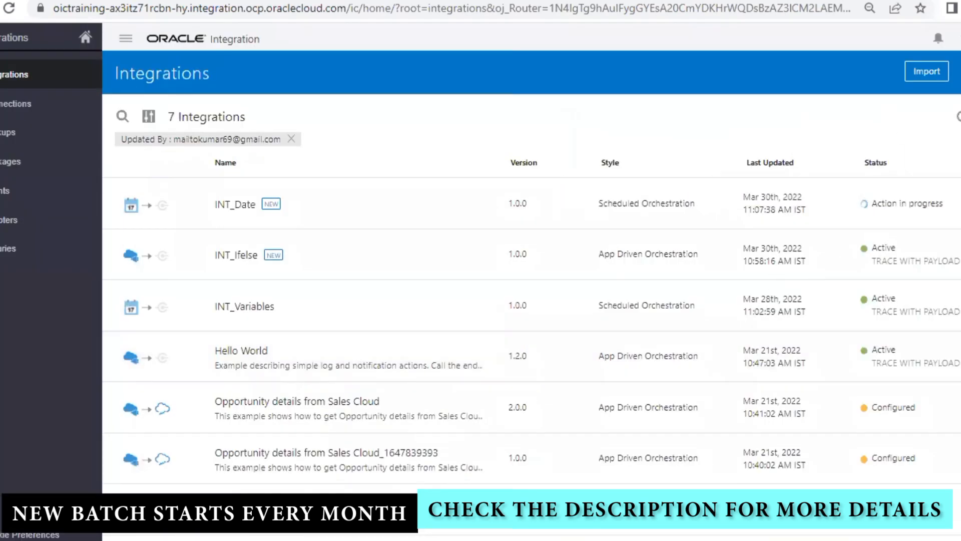
Submit an immediate run of INT_Date and open its tracking entry.
left_click(844, 204)
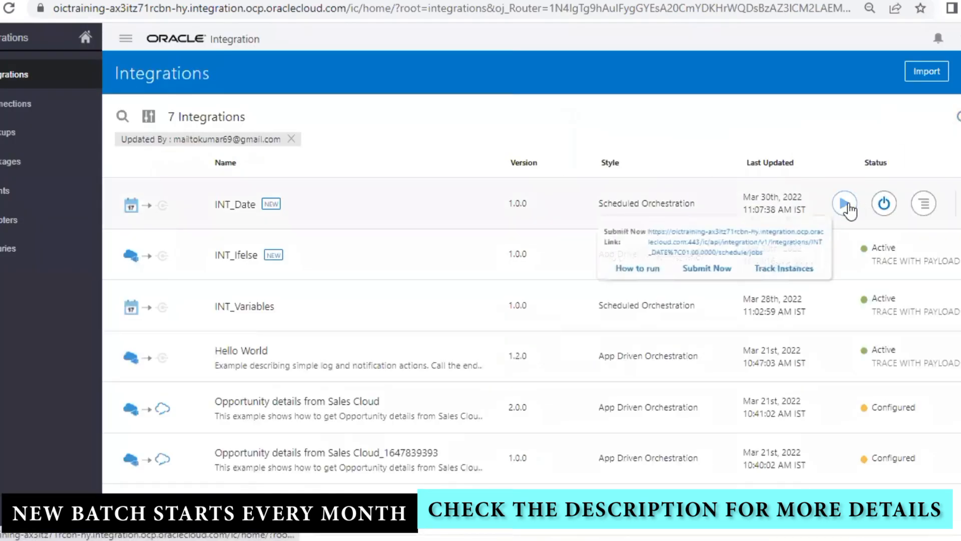
left_click(738, 277)
left_click(721, 391)
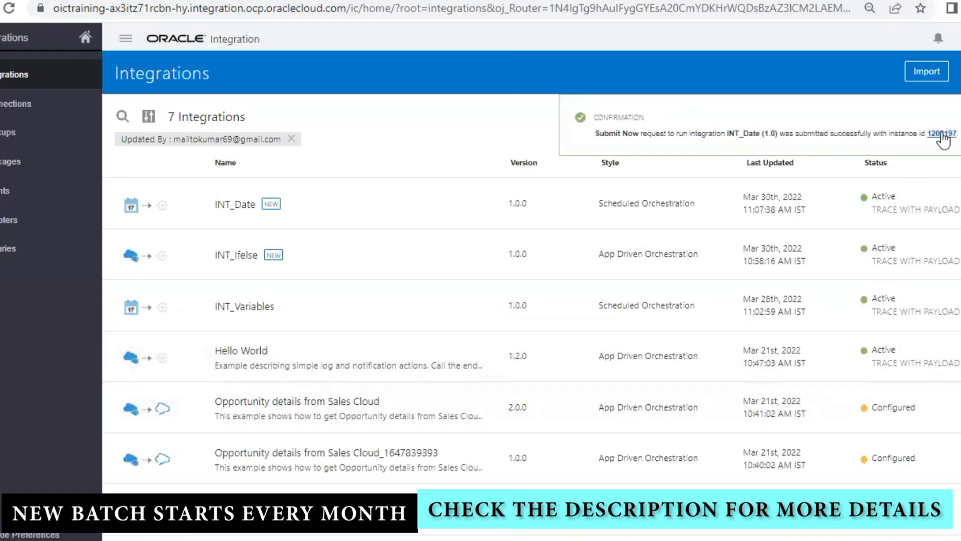
left_click(947, 134)
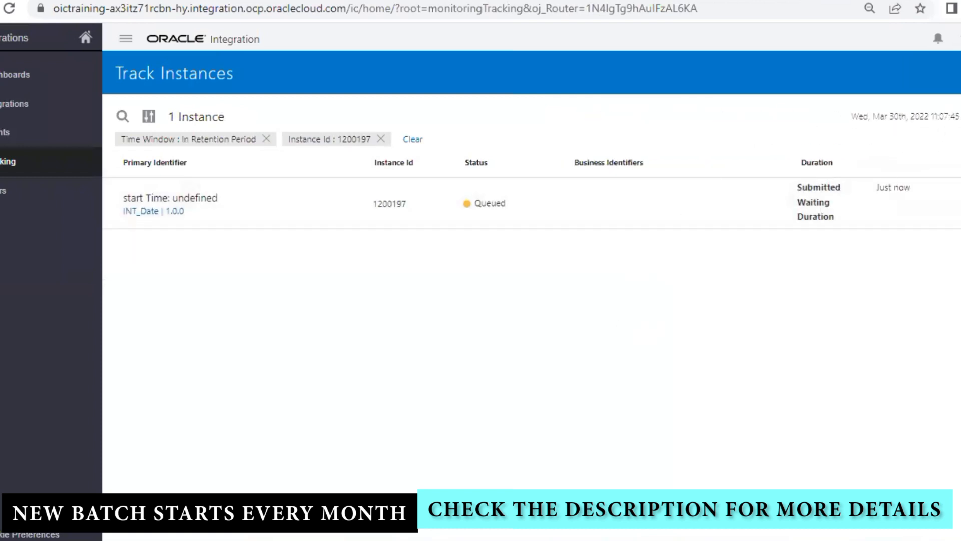
Refresh the instance, open its activity stream, and copy the message of the DateFormat assignment.
left_click(960, 116)
left_click(281, 200)
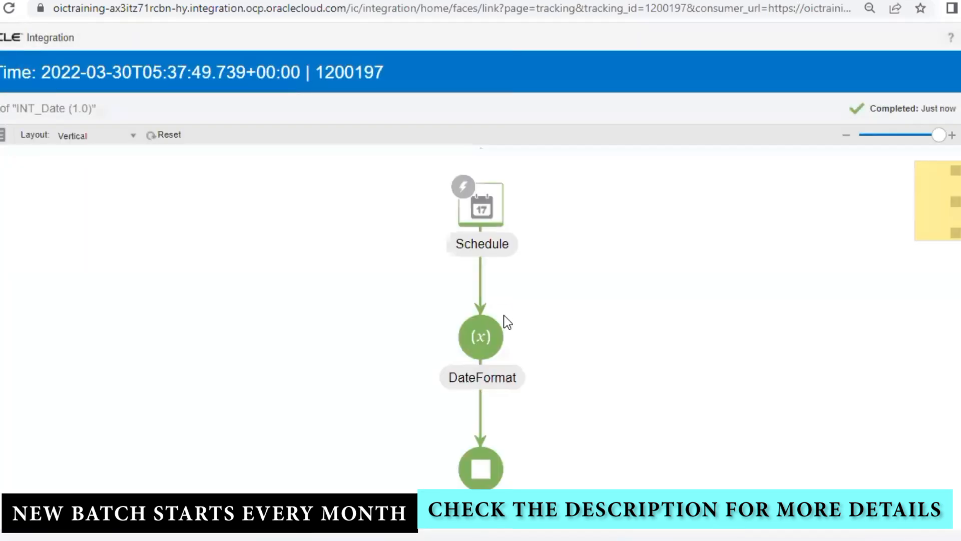
left_click(958, 115)
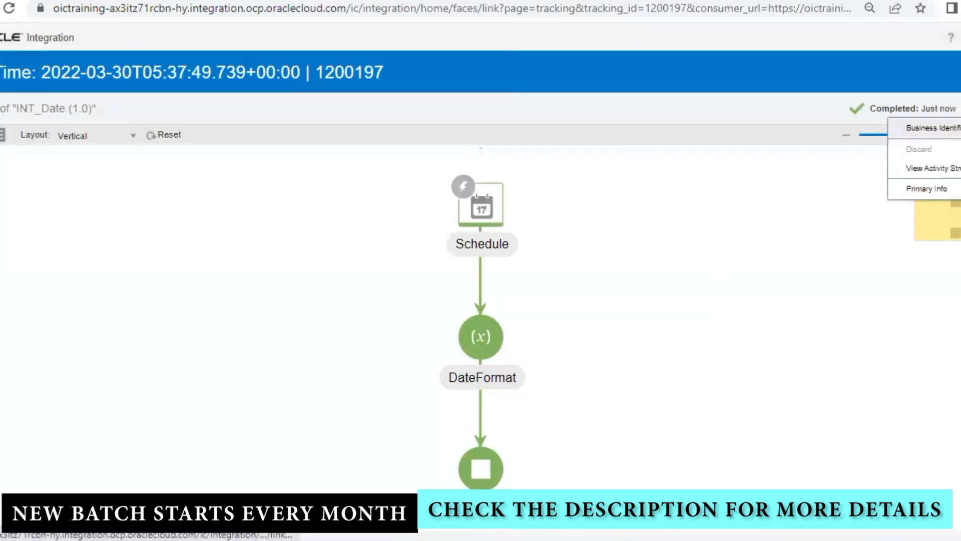
left_click(935, 165)
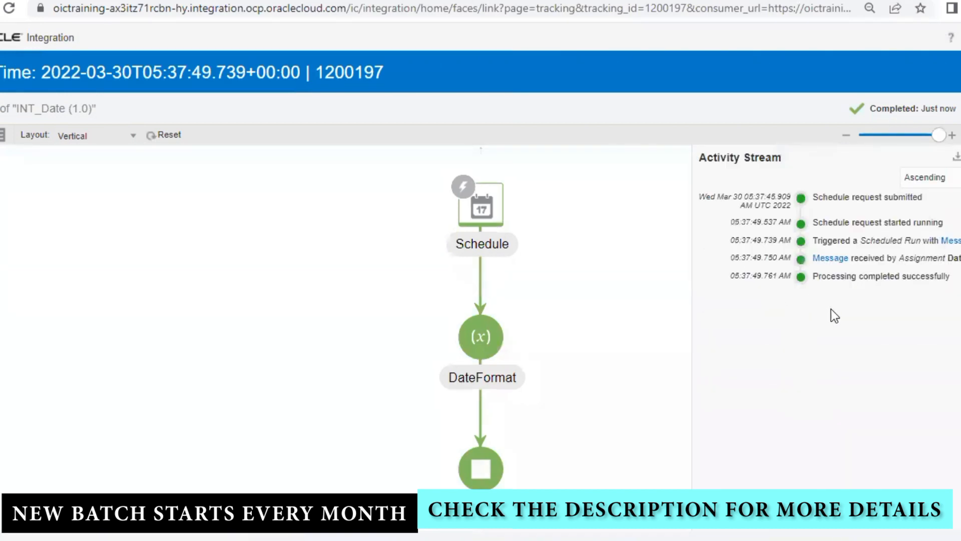
left_click(832, 259)
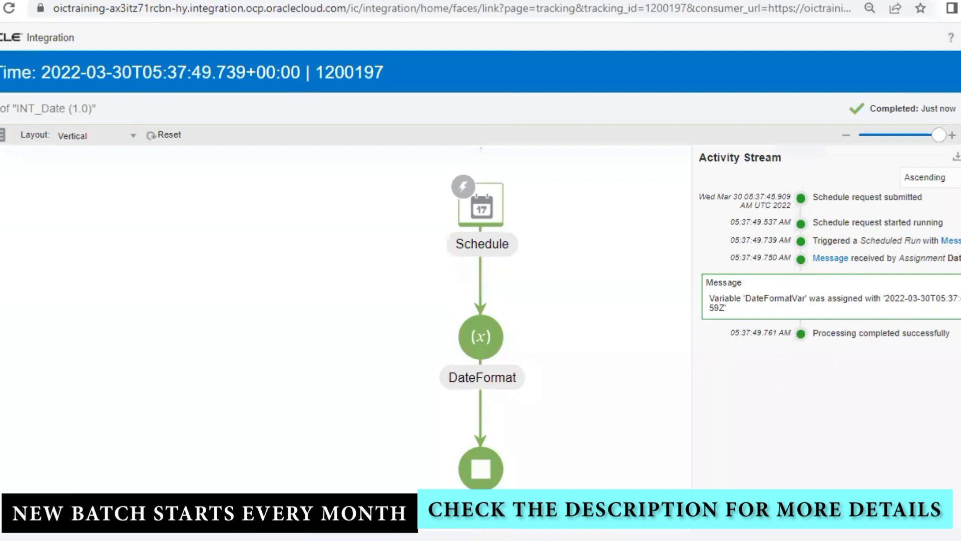
left_click(939, 285)
left_click(927, 327)
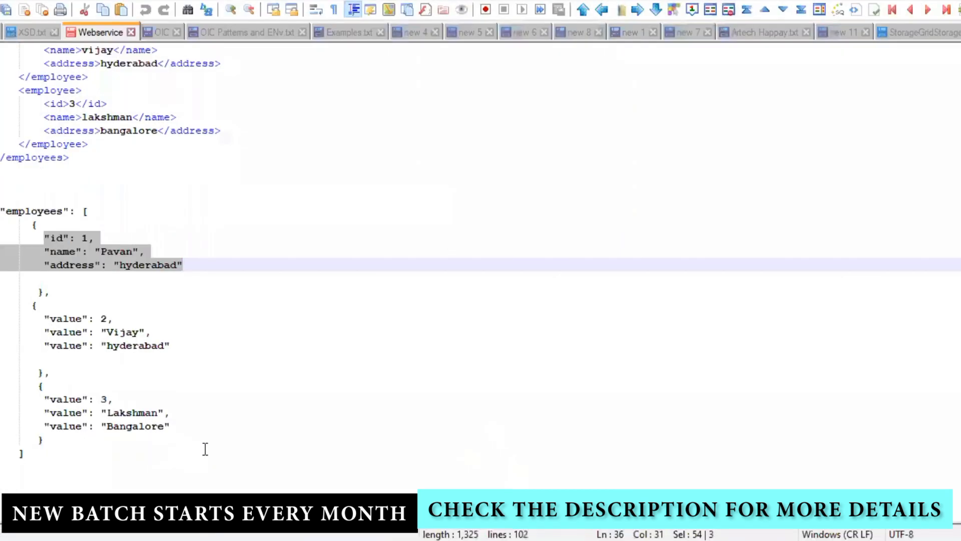
In Notepad++, add a DateFormat heading at the end of Examples.txt and paste the copied assignment message beneath it.
left_click(346, 32)
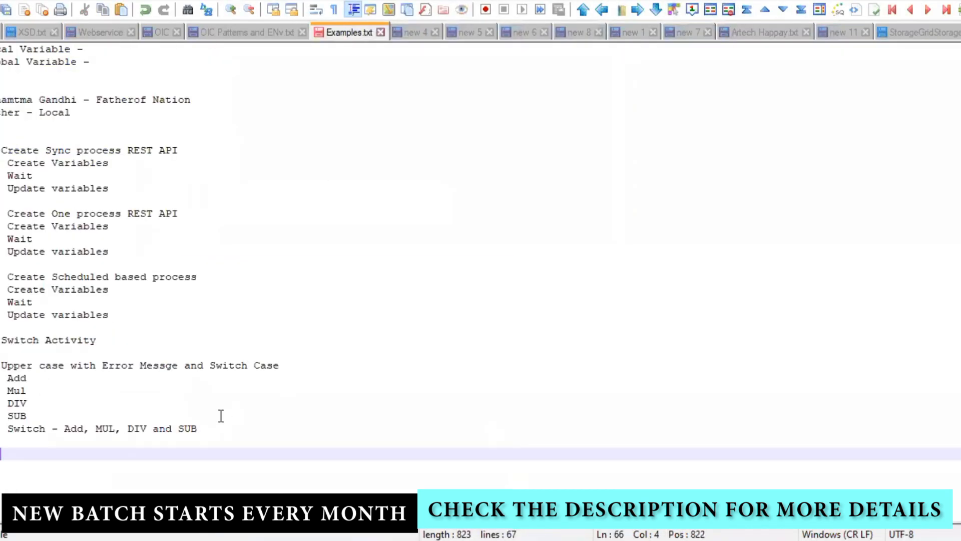
type("D")
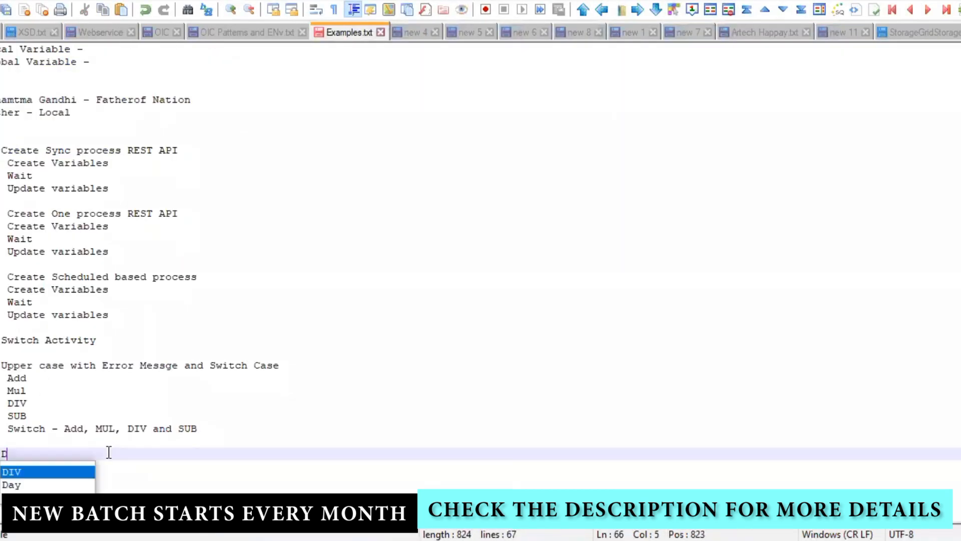
type("ateFormat")
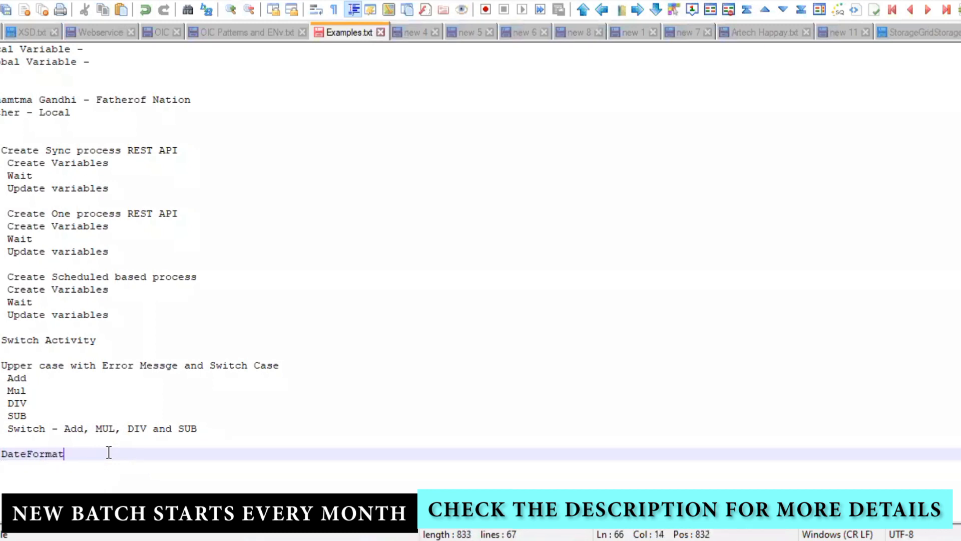
key("Return")
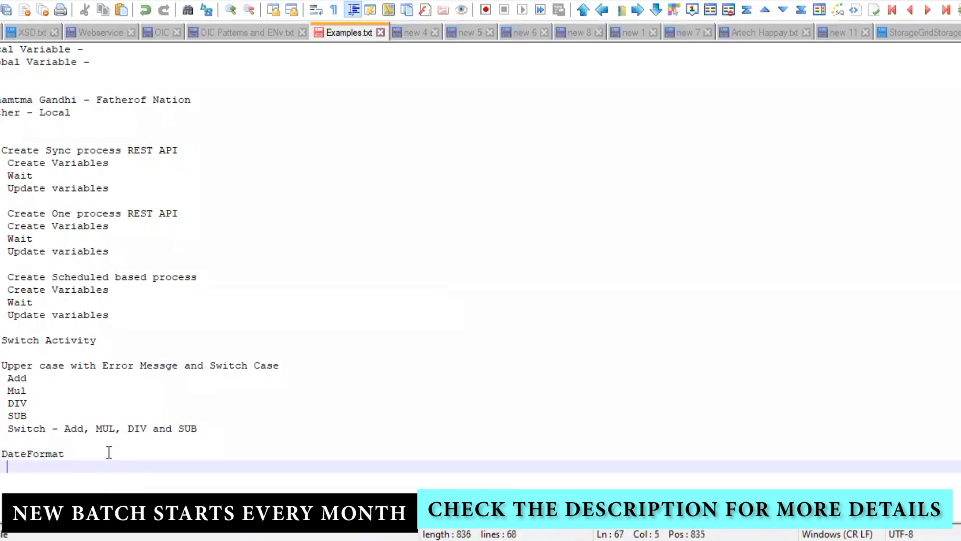
type("Variable &apos;DateFormatVar&apos; was assigned with &apos;2022-03-30T05:37:49.759Z&apos;<br>")
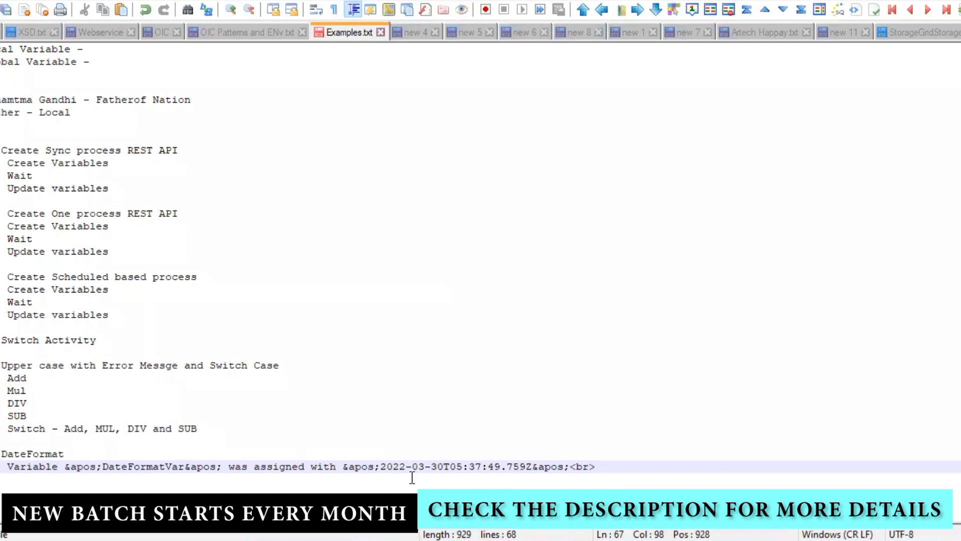
Trim the pasted message so that only the timestamp 2022-03-30T05:37:49.759Z is left.
left_click_drag(380, 467, 7, 468)
key("Delete")
left_click_drag(221, 466, 160, 467)
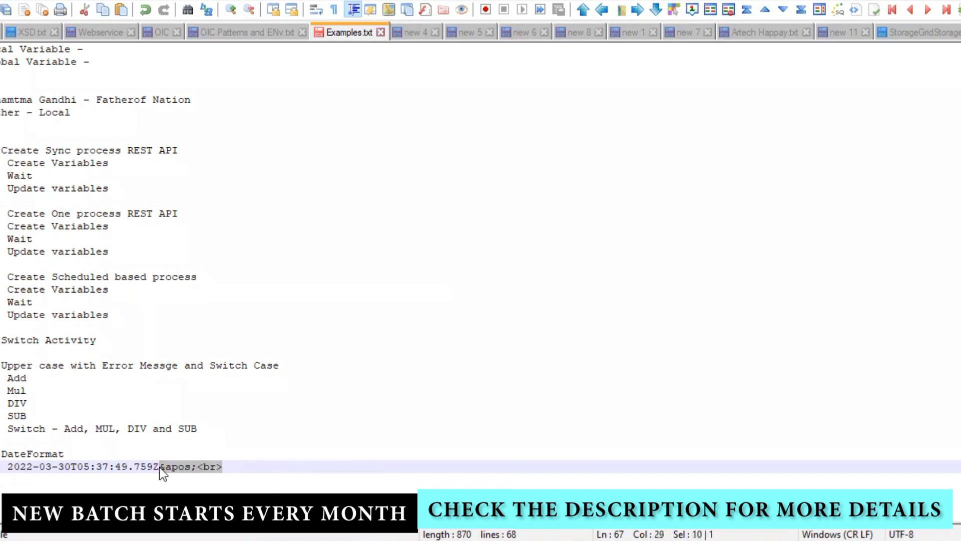
key("Delete")
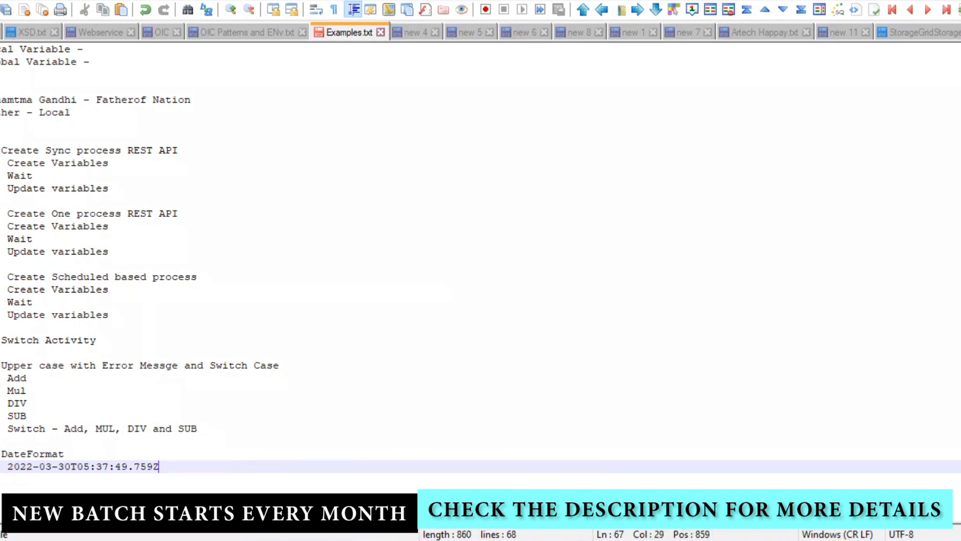
Add the format pattern YYYY-MM-DDTHH:mm:SS.ssss on the line below the timestamp.
key("Return")
type("YYY")
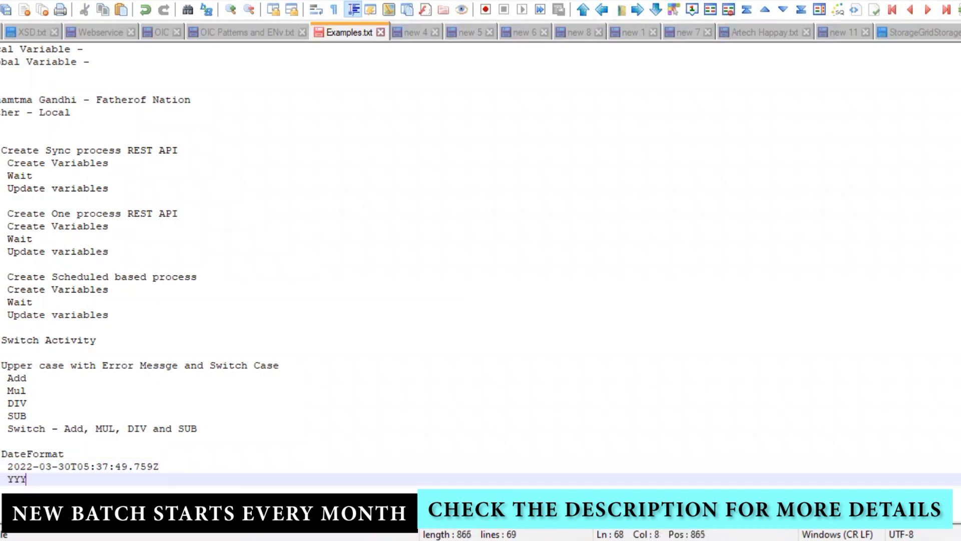
type("Y-M")
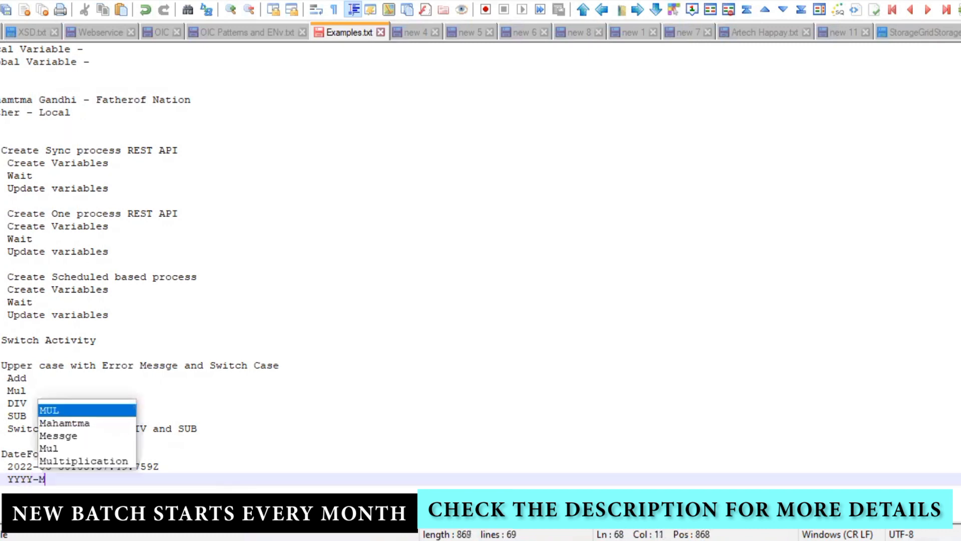
type("M-DD")
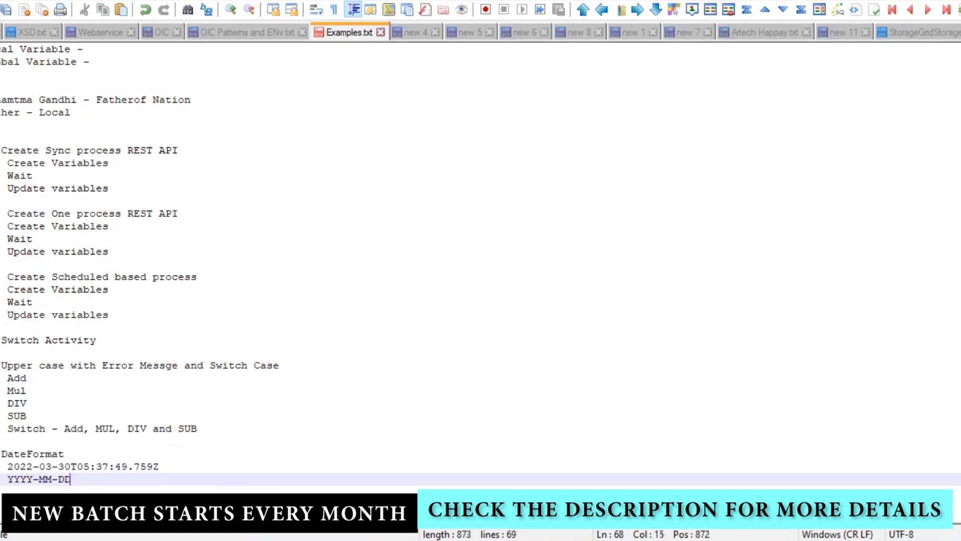
type("THH:MM:")
key("BackSpace")
key("BackSpace")
key("BackSpace")
type("mm:SS")
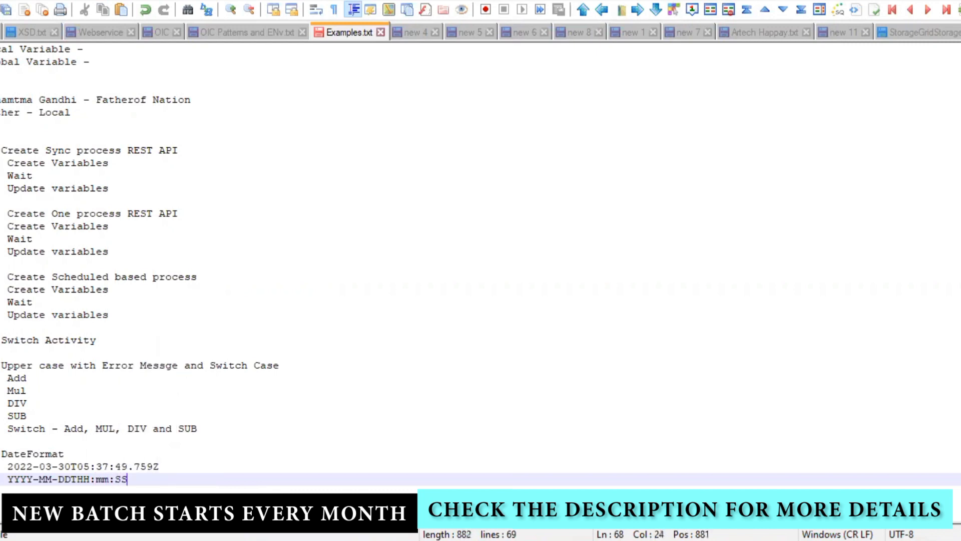
type(".ssss")
key("Return")
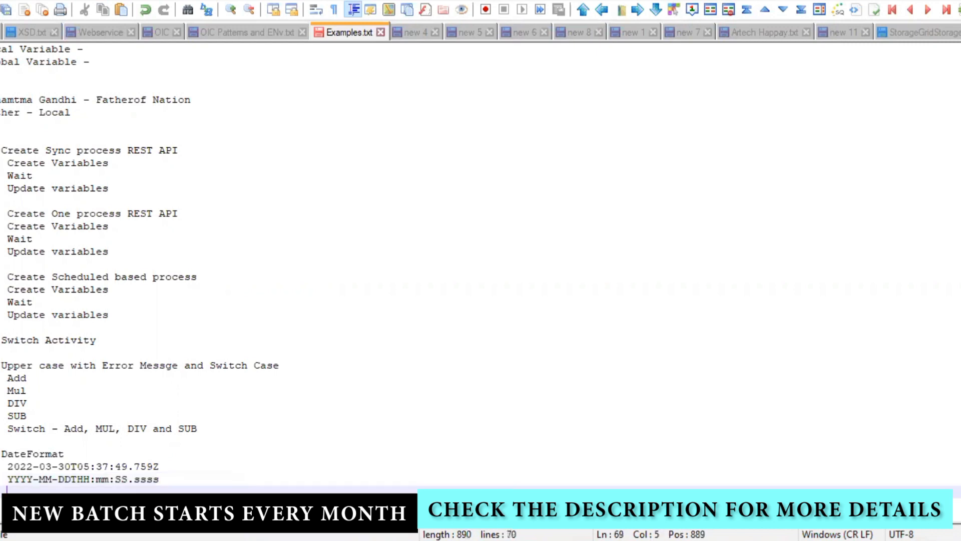
Leave a blank line below the pattern, add another date format ending in YYYY, and start a new line.
key("Return")
key("BackSpace")
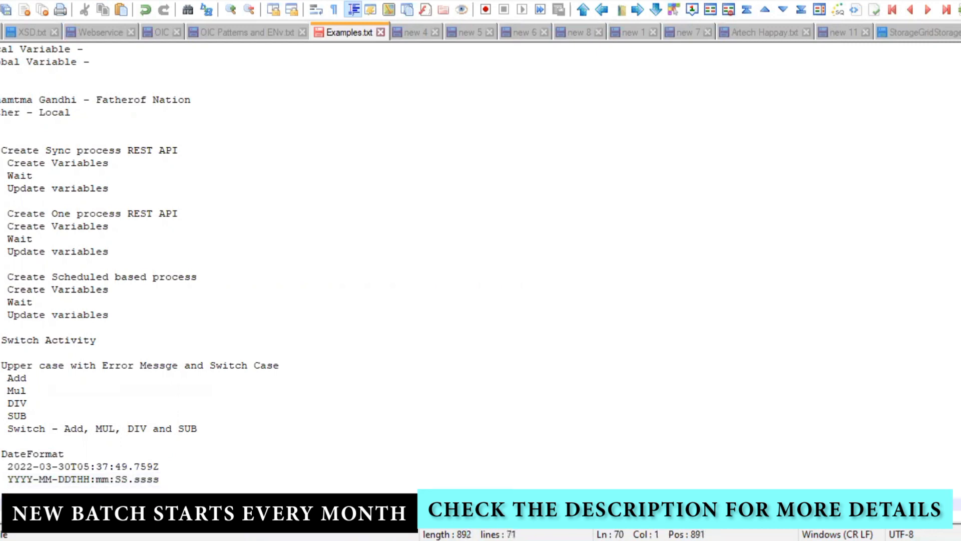
type("Mapper -")
key("Return")
type("Date -")
key("BackSpace")
key("BackSpace")
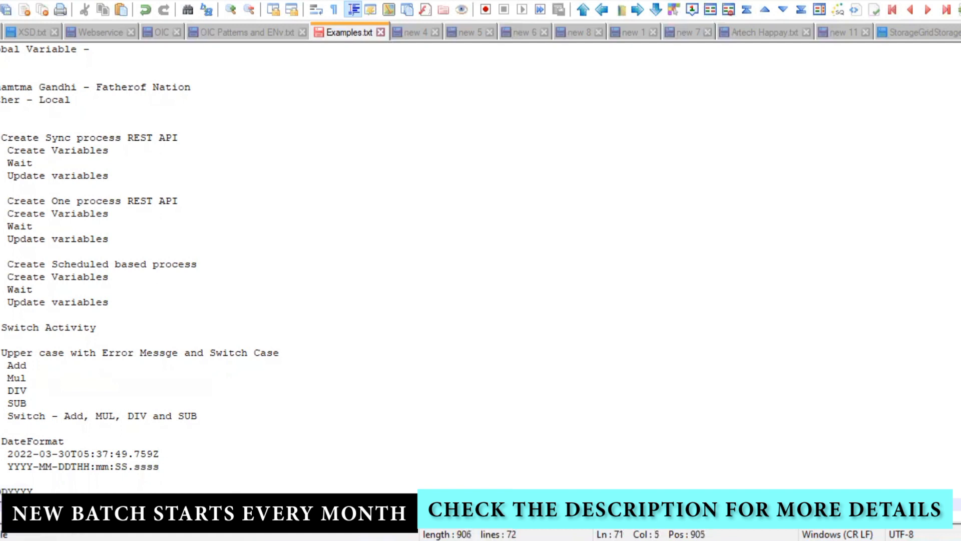
Complete the YYYYMMDD pattern and add the pattern YYYYMMDD HHmmSS on the line below it.
type("MDD")
key("Return")
type("YYYY")
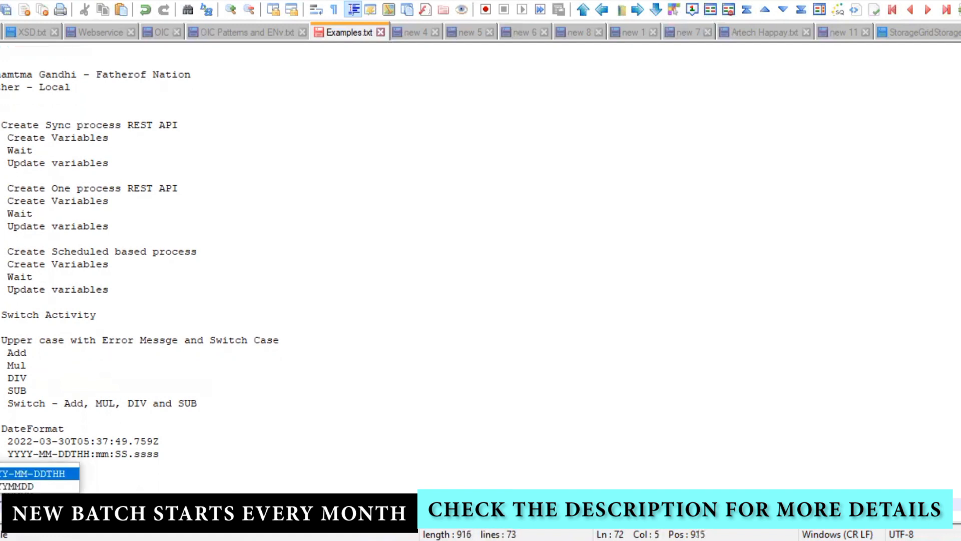
key("Down")
type("MMDD")
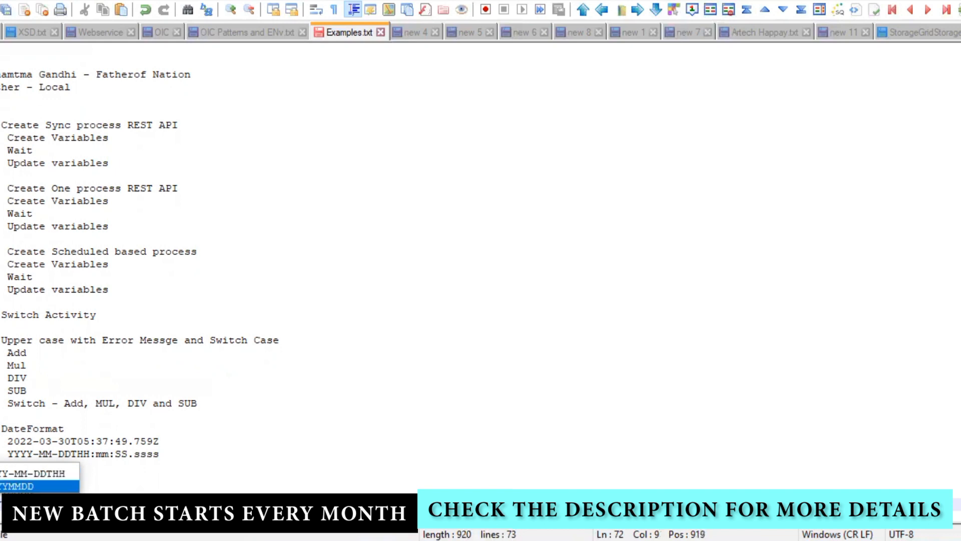
type("H")
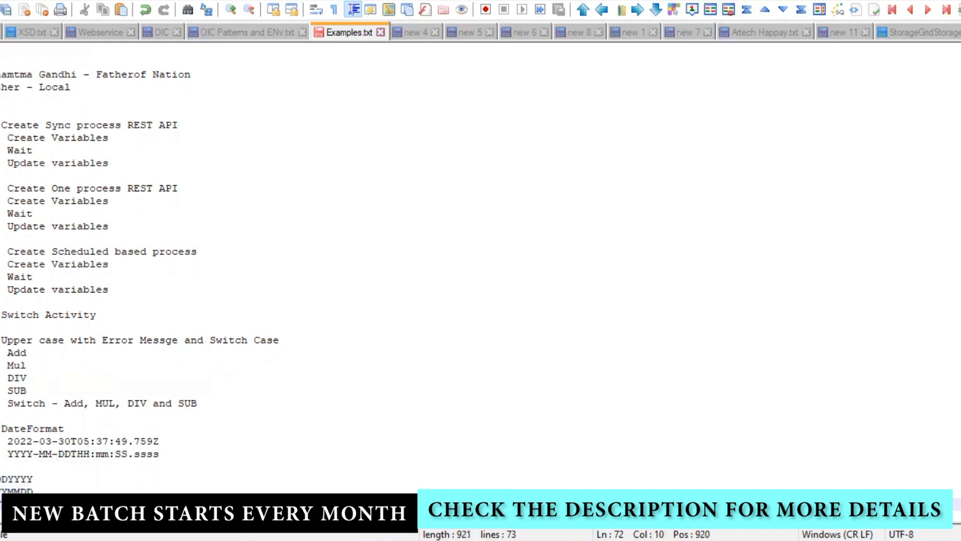
key("BackSpace")
type("HHmm:")
Copy the YYYYMMDD HHmmSS pattern to a new line and extend it to YYYYMMDD HHmmSSssss.
key("shift+Home")
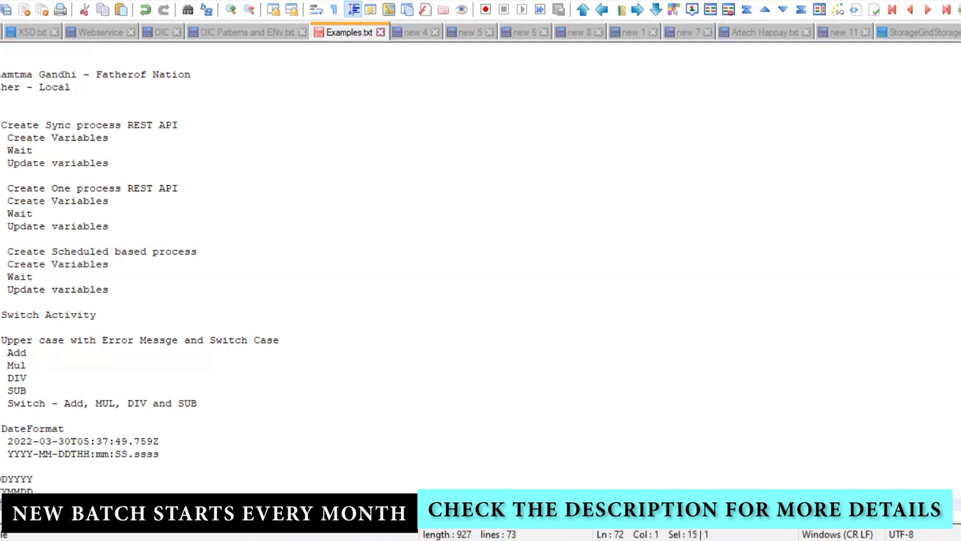
key("ctrl+c")
key("End")
key("Return")
key("ctrl+v")
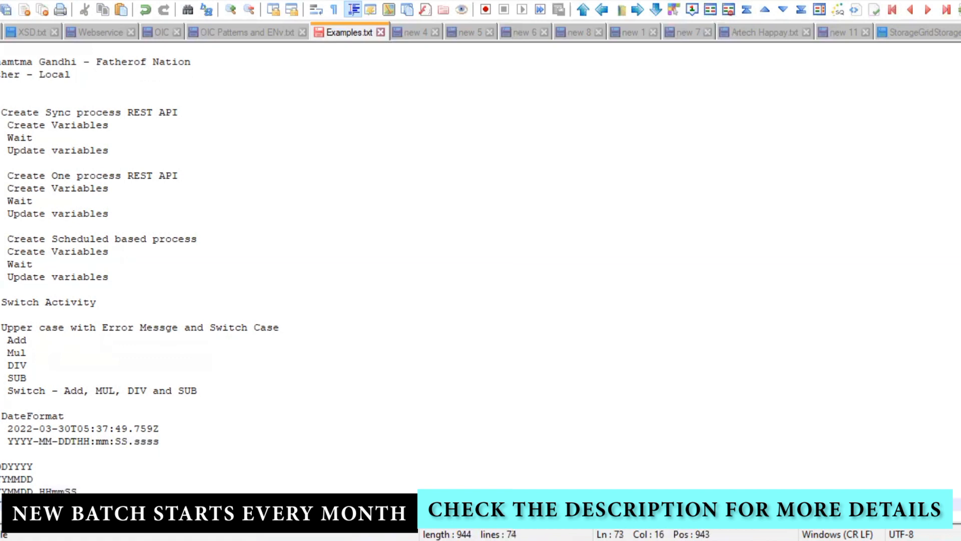
type(".sss")
Duplicate the YYYYMMDD HHmmSSssss pattern on a new line and replace its space with T, giving YYYYMMDDTHHmmSSssss.
key("shift+Home")
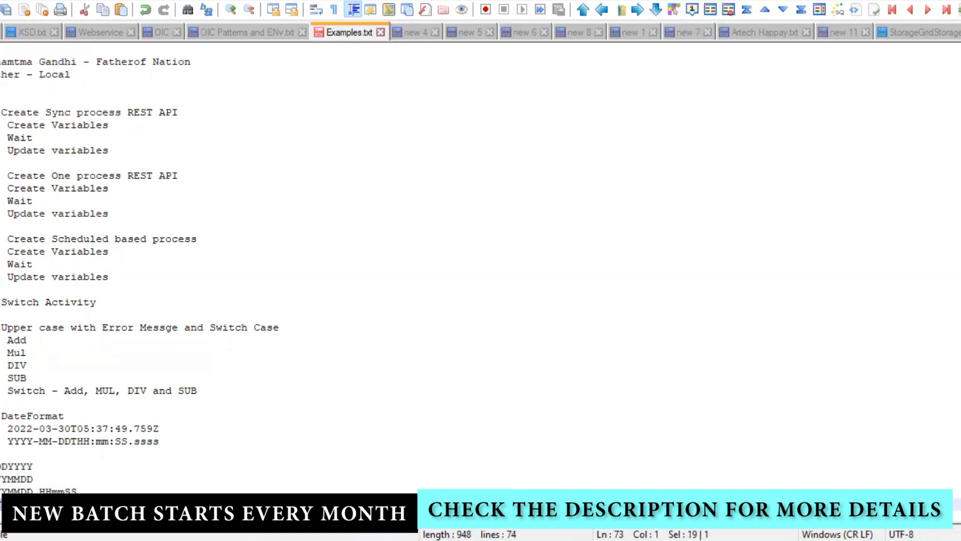
key("ctrl+c")
key("End")
key("Return")
key("ctrl+v")
scroll(111, 494, "up", 1)
scroll(282, 421, "down", 6)
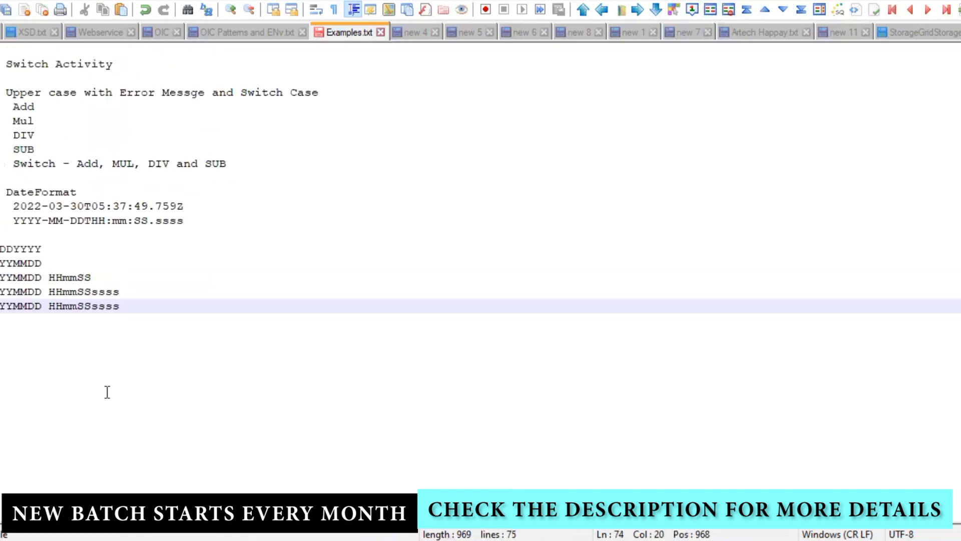
left_click(49, 309)
key("BackSpace")
type("T")
Duplicate the YYYYMMDDTHHmmSSssss pattern below and strip the fractional seconds to leave YYYYMMDDTHHmmSS.
scroll(100, 325, "up", 1)
left_click_drag(121, 348, 2, 349)
left_click(157, 350)
key("Return")
key("ctrl+v")
key("BackSpace")
key("BackSpace")
key("BackSpace")
key("BackSpace")
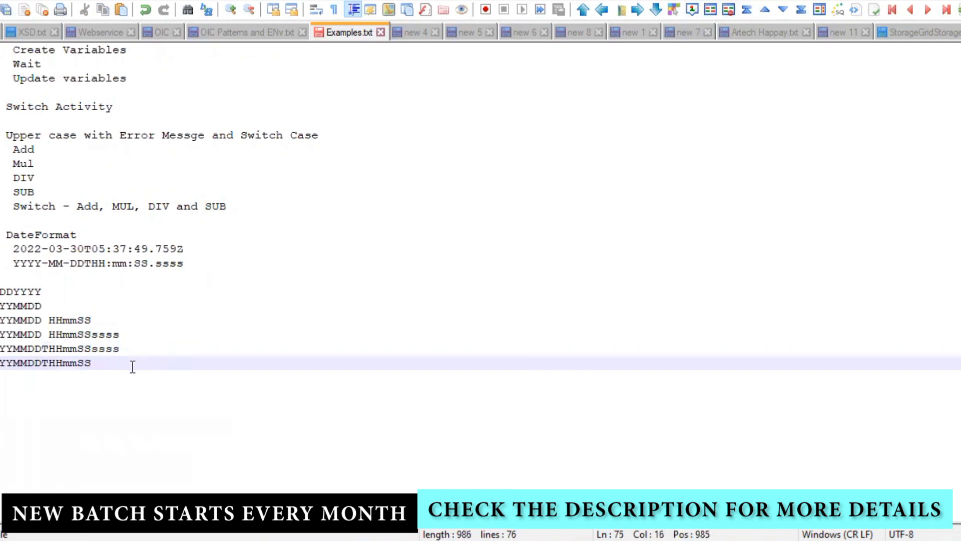
Add another copy of YYYYMMDDTHHmmSSssss at the end and insert slashes into its date part as YYYY/MM/DD/.
key("Return")
key("ctrl+v")
left_click(13, 376)
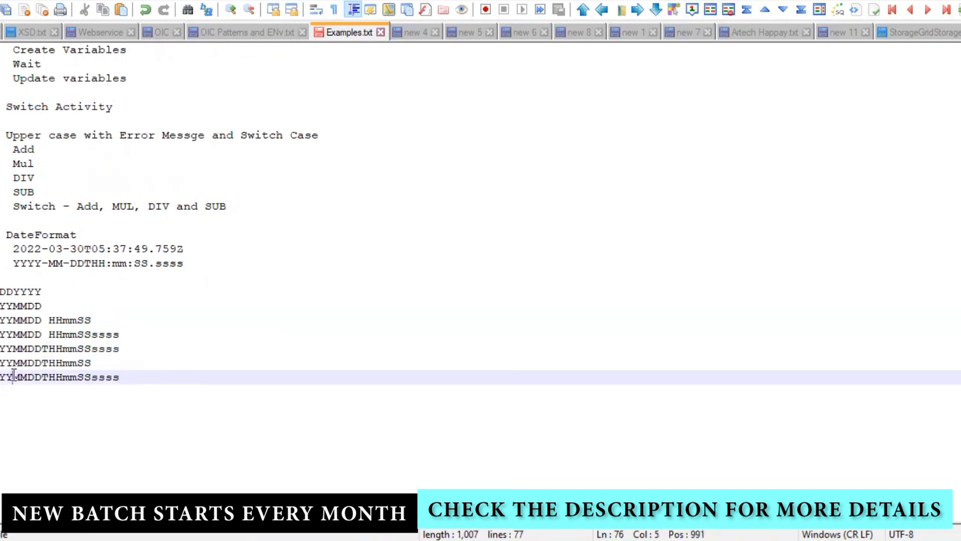
type("/")
left_click(38, 376)
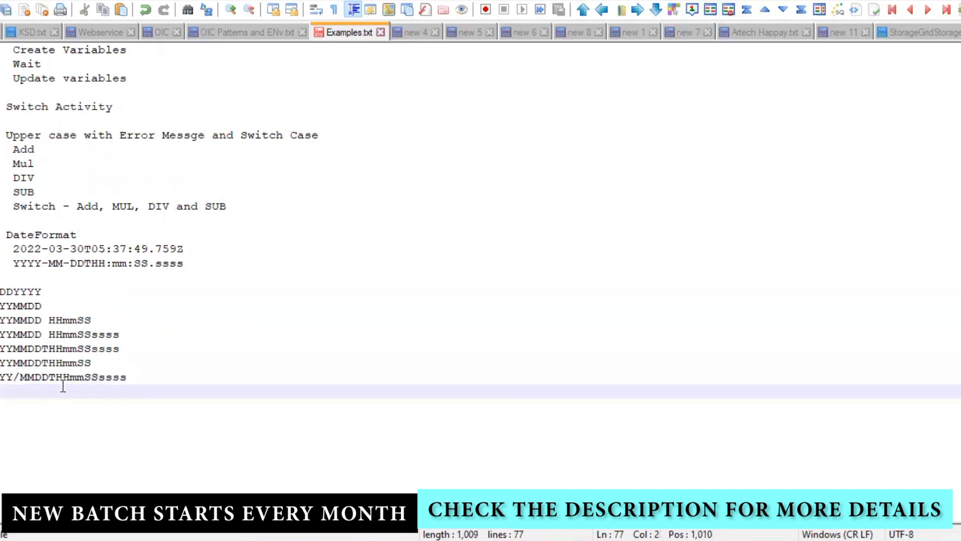
key("BackSpace")
left_click(41, 378)
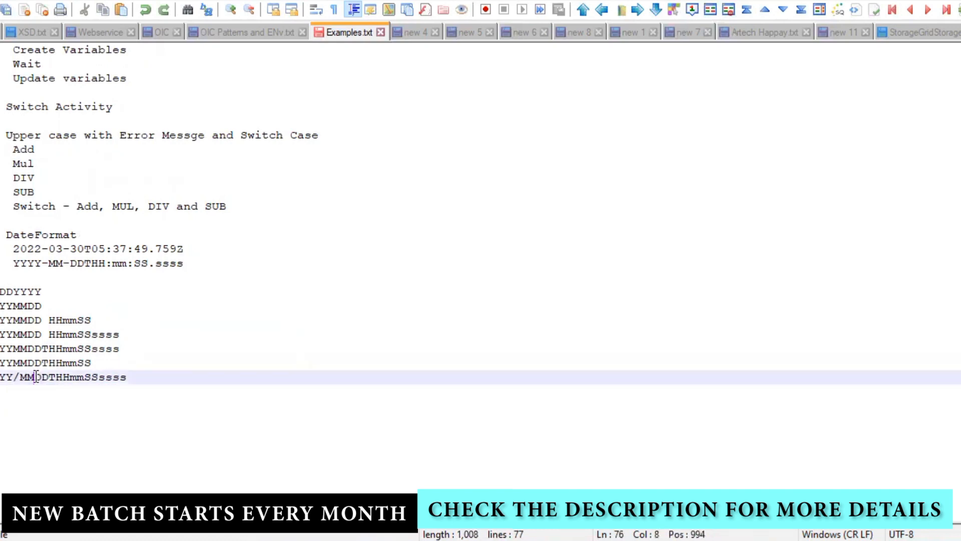
type("/")
left_click(58, 377)
type("/DD/")
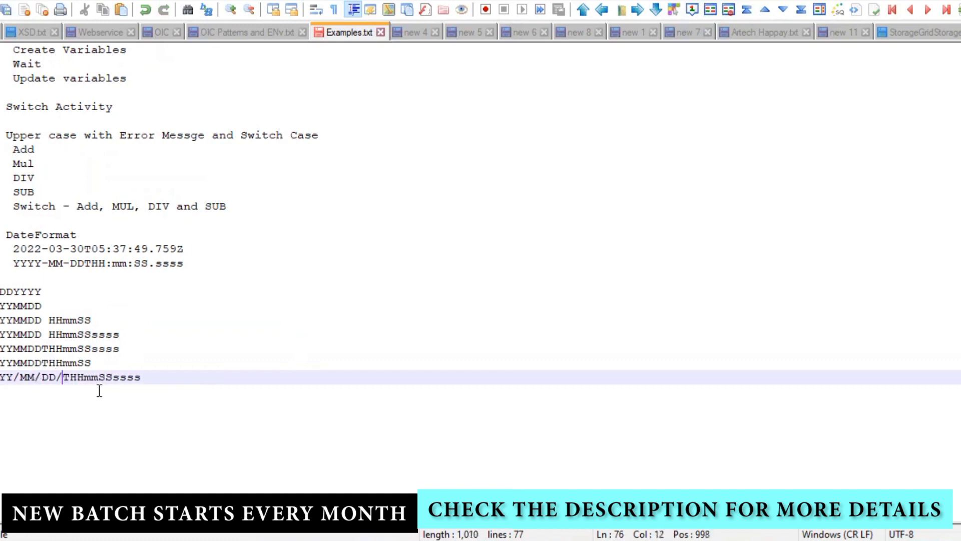
Reformat the time part of the slashed pattern as T HH-mm-SS.ssss, with a space after the T.
left_click(70, 378)
left_click(92, 378)
type("-")
left_click(113, 378)
type("-")
left_click(134, 378)
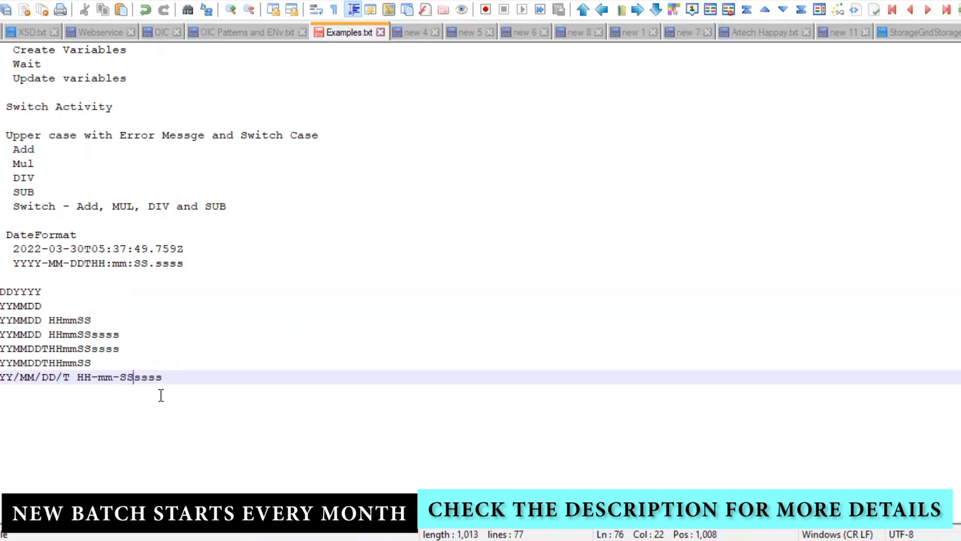
type(".")
Duplicate the slashed pattern on a new line and change the copy's date separators to colons, YYYY:MM:DD.
key("End")
key("shift+Home")
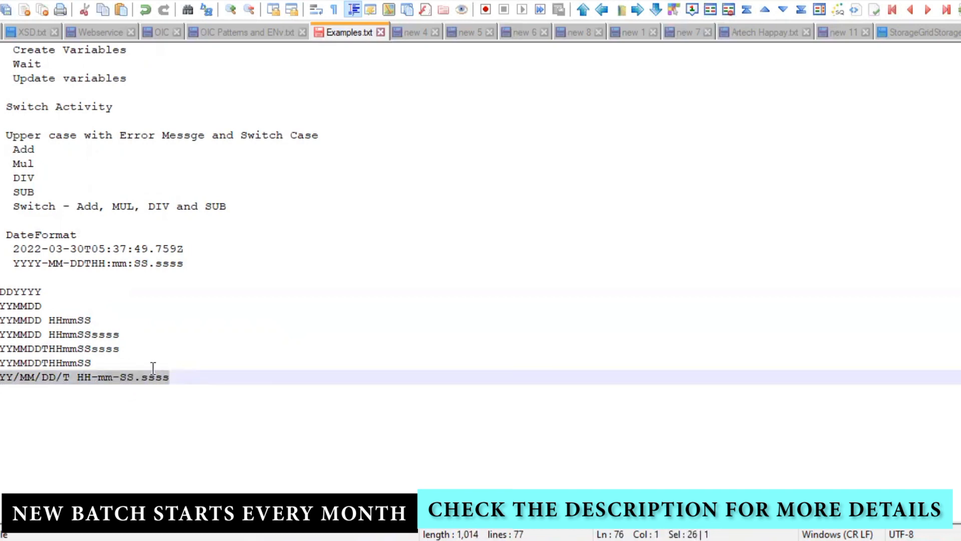
left_click(189, 373)
key("Return")
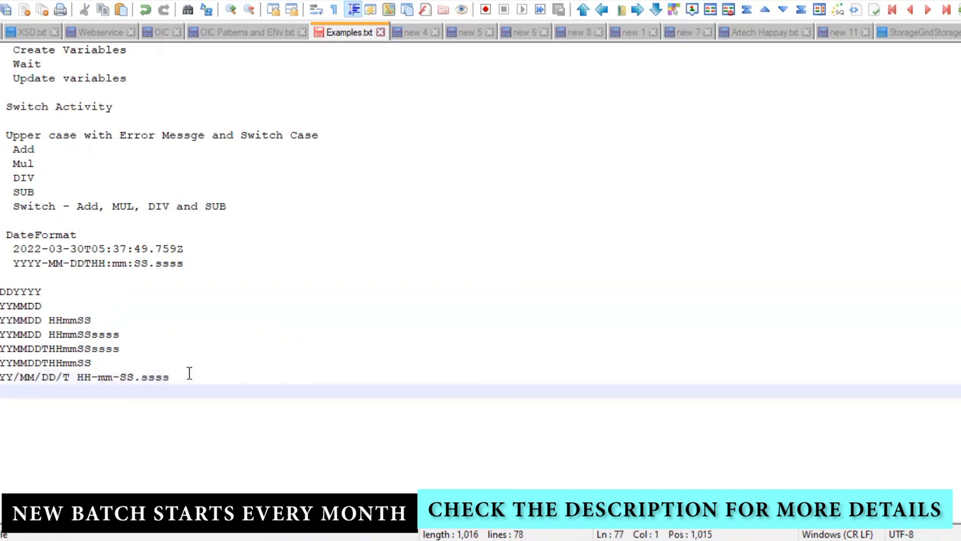
key("ctrl+v")
left_click(20, 392)
left_click_drag(20, 391, 13, 391)
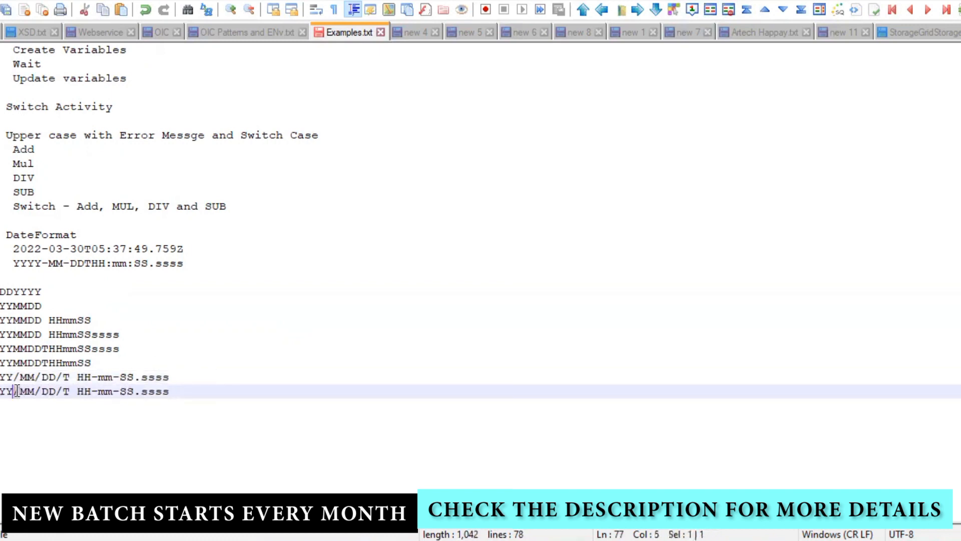
left_click(104, 410)
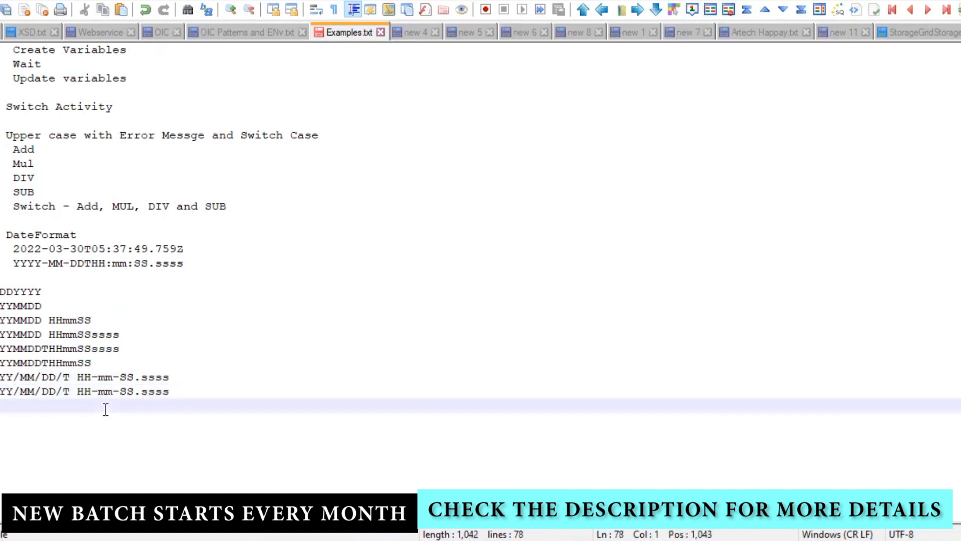
left_click(20, 391)
key("BackSpace")
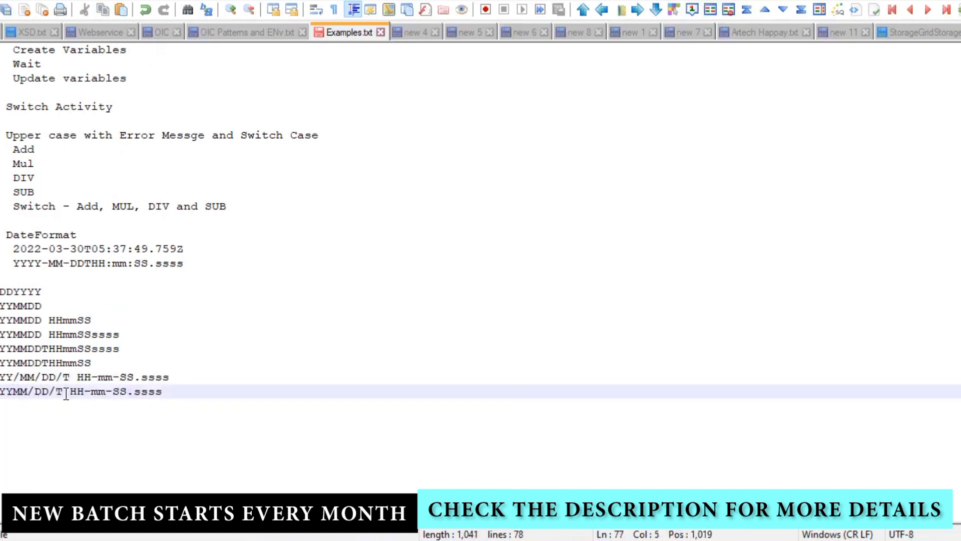
type(":")
left_click(43, 391)
left_click_drag(39, 391, 35, 392)
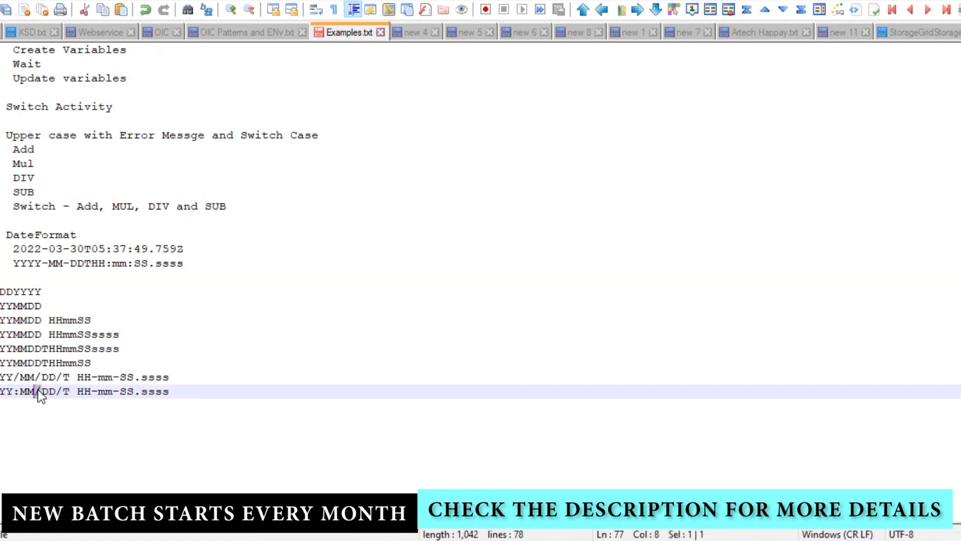
type(":")
Remove the slash before the T in the last two patterns, leaving a space there in the upper one.
left_click_drag(62, 391, 56, 391)
left_click(61, 379)
key("BackSpace")
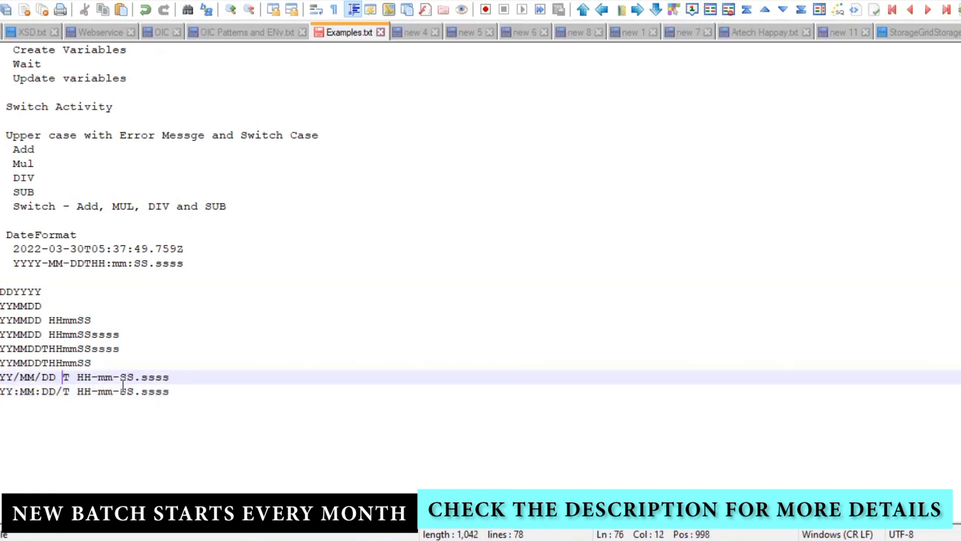
left_click(63, 391)
key("BackSpace")
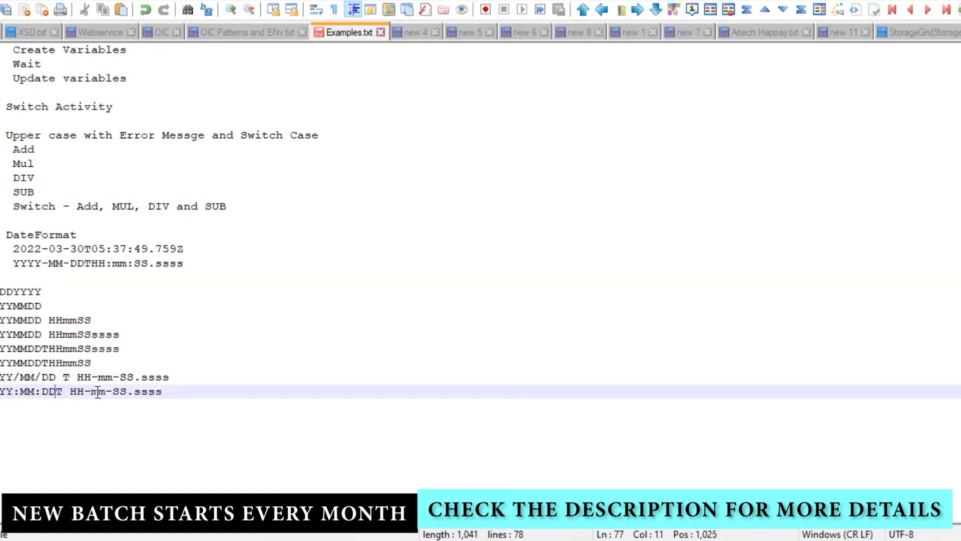
Change the time part of the colon-dated pattern to HH/mm/SS.ssss.
mouse_move(100, 395)
left_mouse_down()
mouse_move(93, 392)
mouse_move(113, 394)
left_mouse_up()
type("/mm/")
left_click(139, 393)
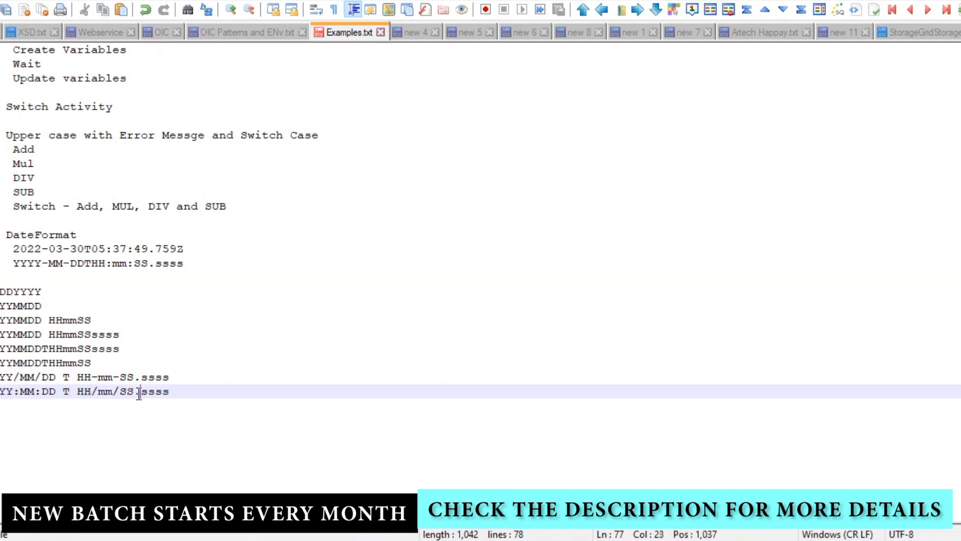
left_click_drag(210, 402, 1, 291)
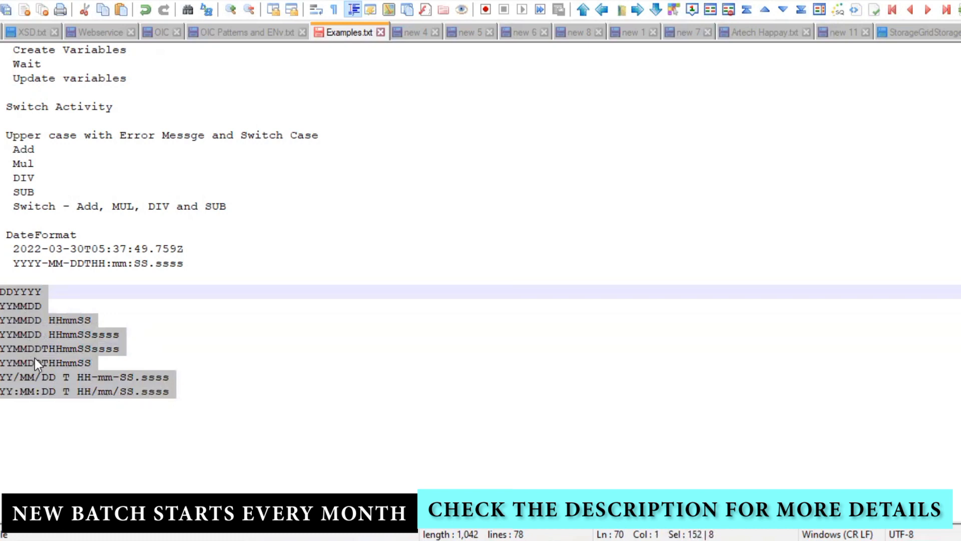
left_click(146, 446)
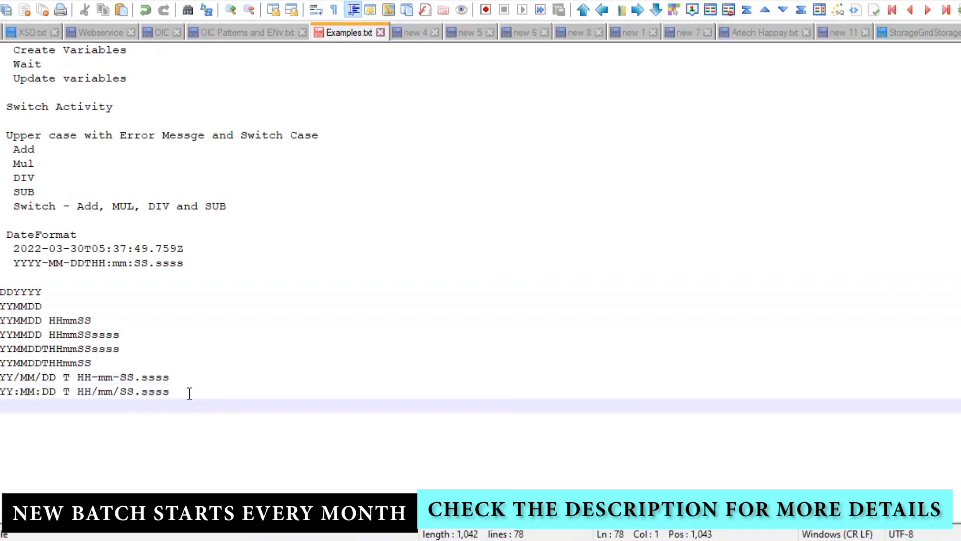
Duplicate the last pattern on a new line and remove the space before HH in the copy.
left_click_drag(189, 394, 0, 393)
key("ctrl+c")
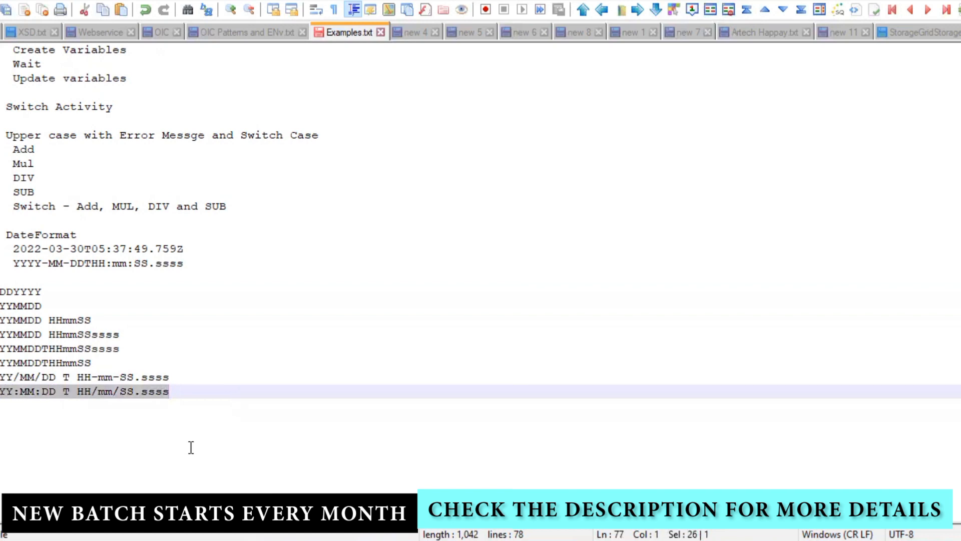
left_click(207, 392)
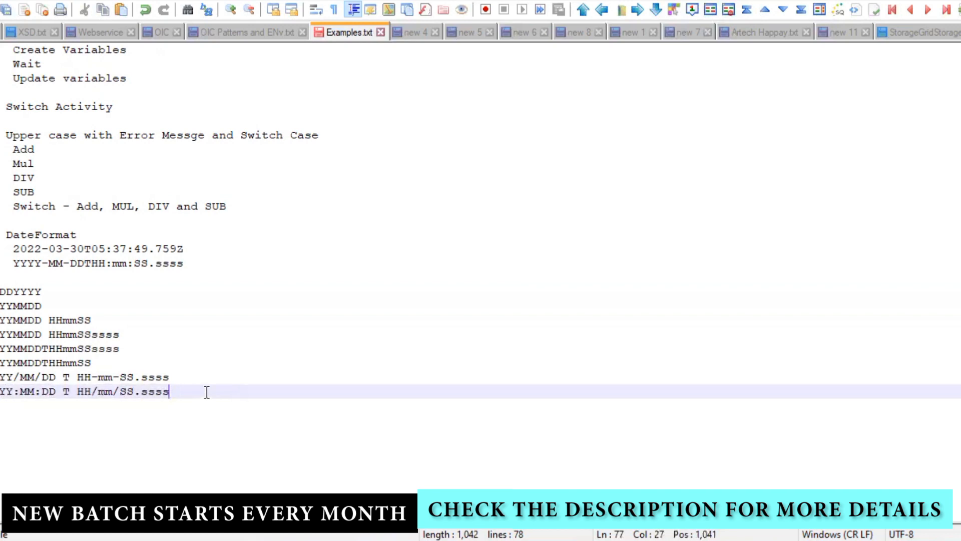
key("Return")
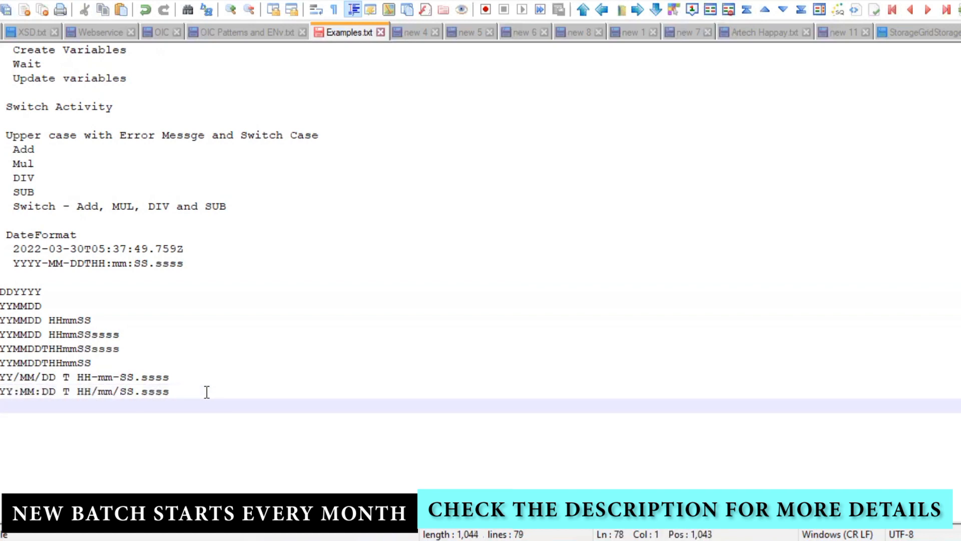
key("ctrl+v")
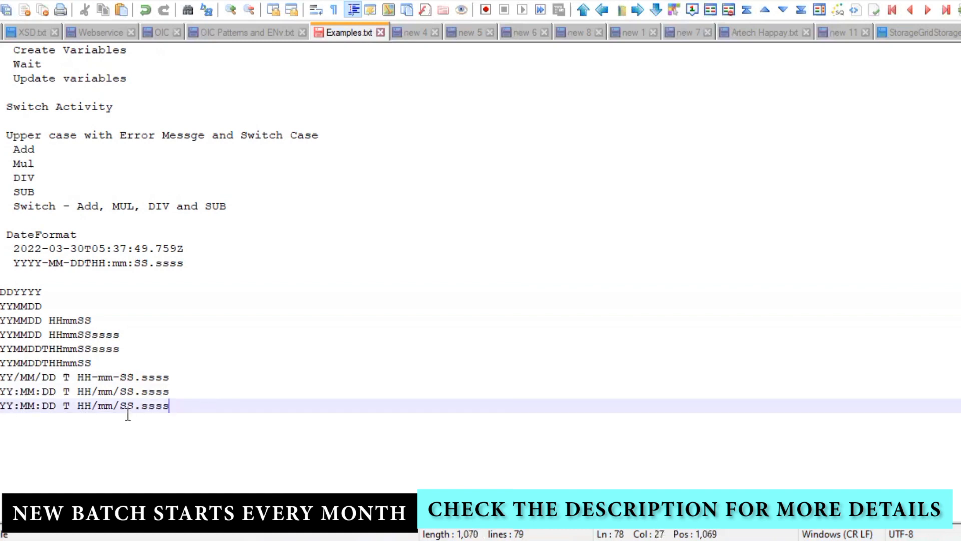
left_click(77, 406)
key("BackSpace")
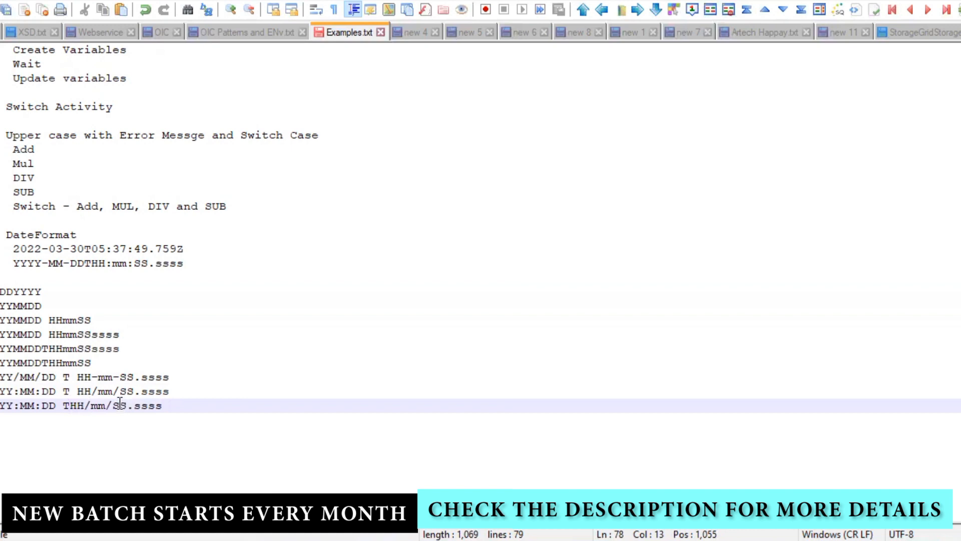
Change the new pattern's date separators to hyphens, YYYY-MM-DD, and delete its T.
left_click(20, 407)
key("shift+Left")
type("-")
left_click(42, 407)
key("shift+Left")
type("-")
left_click(71, 406)
key("shift+Left")
key("BackSpace")
Insert colons into the new pattern's time part so that it reads HH/:mm:SS.ssss.
left_click(81, 406)
key("Right")
type(":")
key("Right")
key("Right")
type(":")
left_click(170, 423)
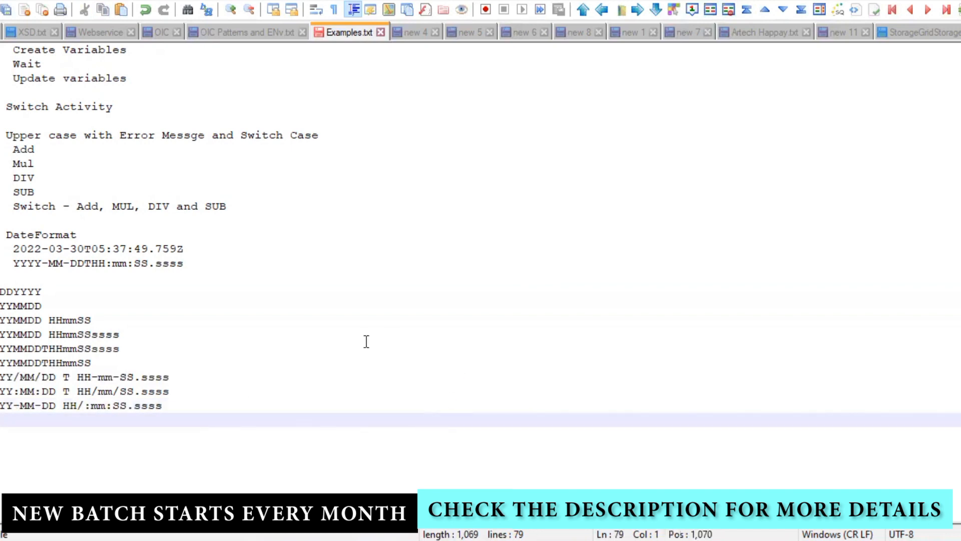
Review the list of target date patterns and the source timestamp under the DateFormat heading.
left_click_drag(186, 406, 0, 292)
left_click(253, 404)
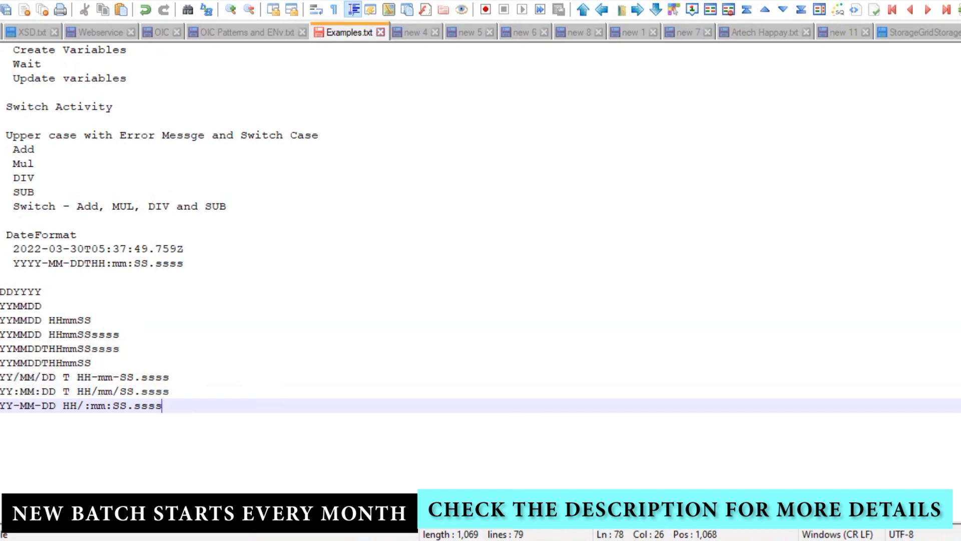
left_click_drag(1, 291, 180, 401)
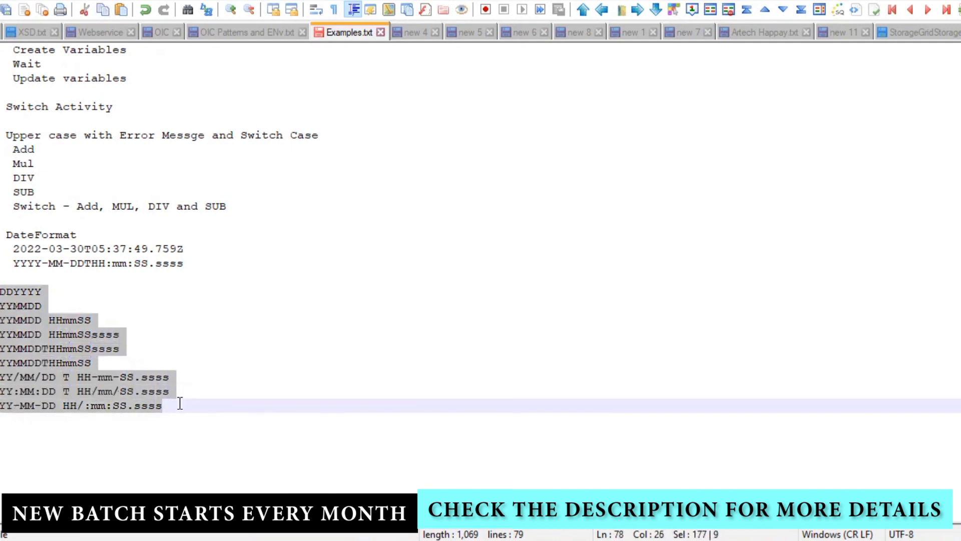
left_click(236, 410)
left_click_drag(201, 415, 47, 282)
left_click(47, 281)
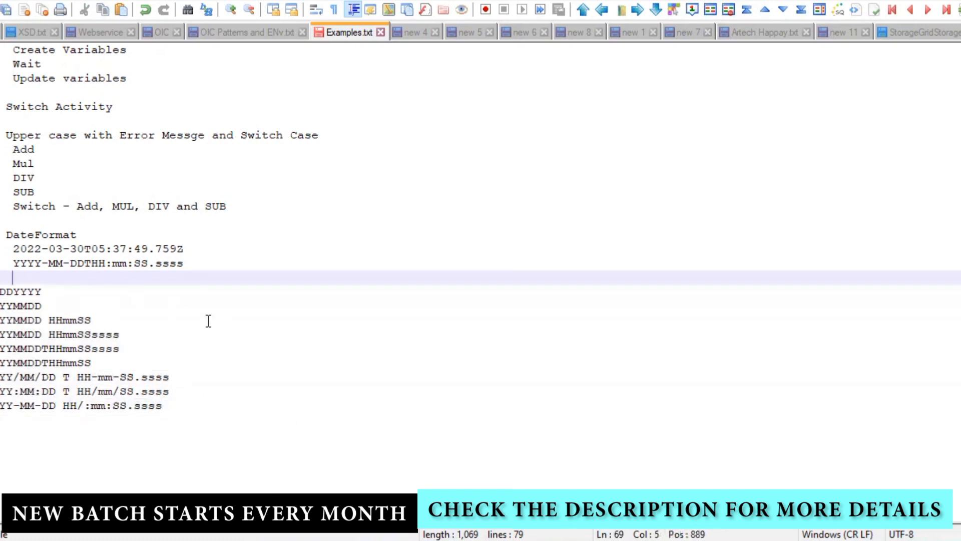
left_click(13, 250)
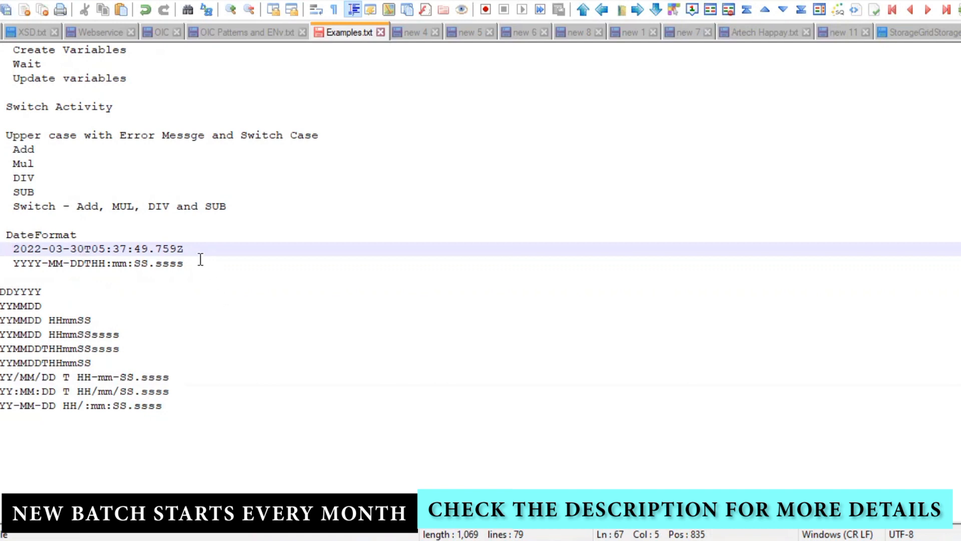
left_click_drag(184, 249, 15, 249)
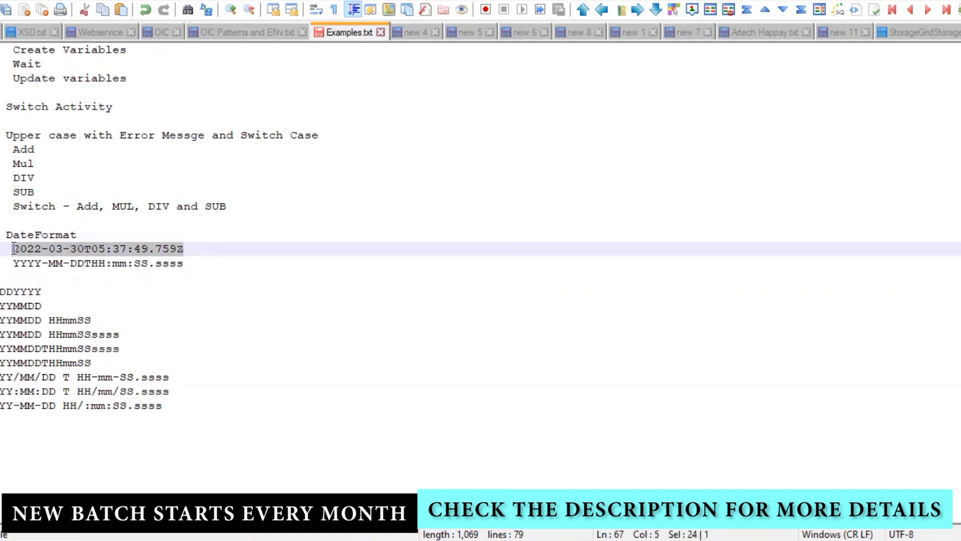
Compare the date part of the source timestamp and its YYYY-MM-DDTHH:mm:SS.ssss pattern with the target patterns listed below.
left_click(174, 321)
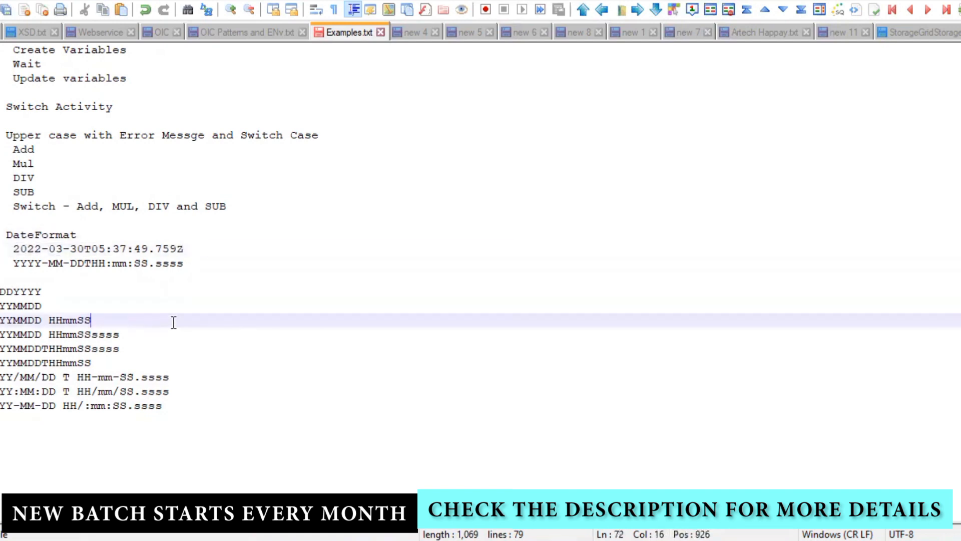
left_click_drag(35, 292, 1, 291)
left_click(38, 306)
left_click_drag(84, 248, 23, 250)
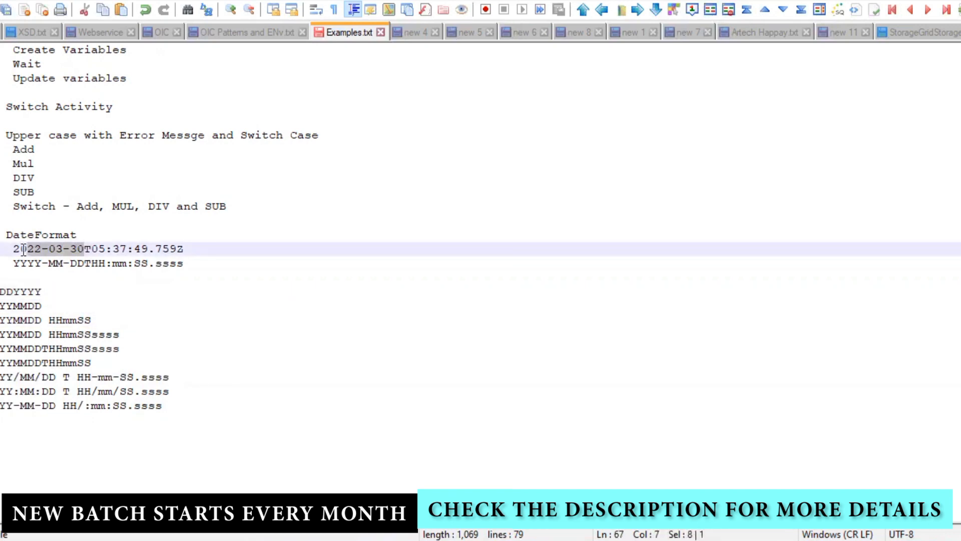
left_click(142, 305)
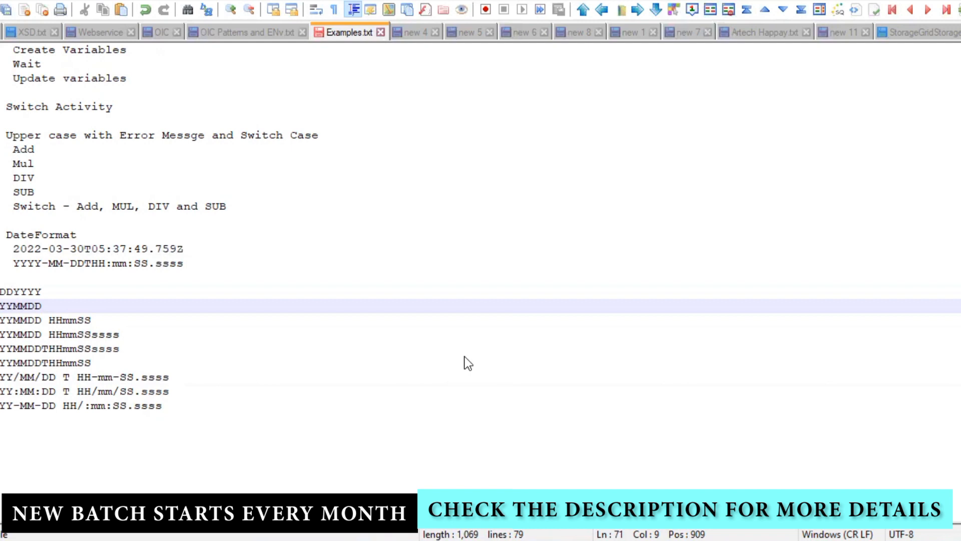
left_click_drag(183, 406, 7, 264)
left_click(220, 334)
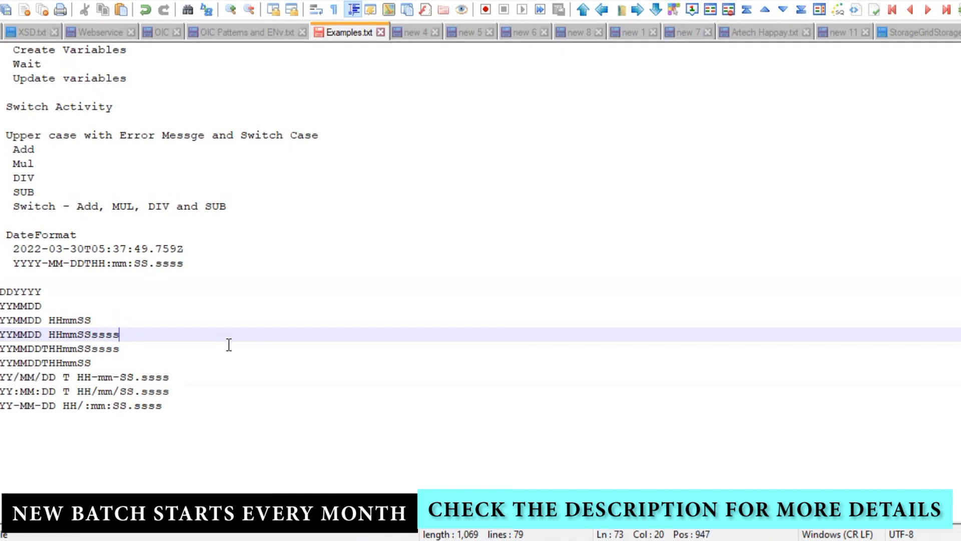
double_click(55, 263)
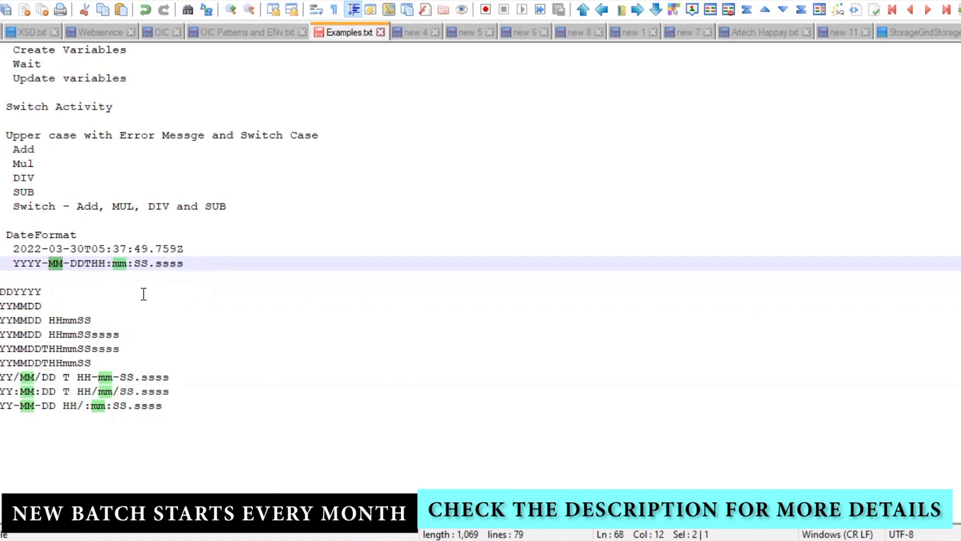
Examine the first two target patterns, the date-only ones without a time part.
left_click_drag(46, 305, 1, 291)
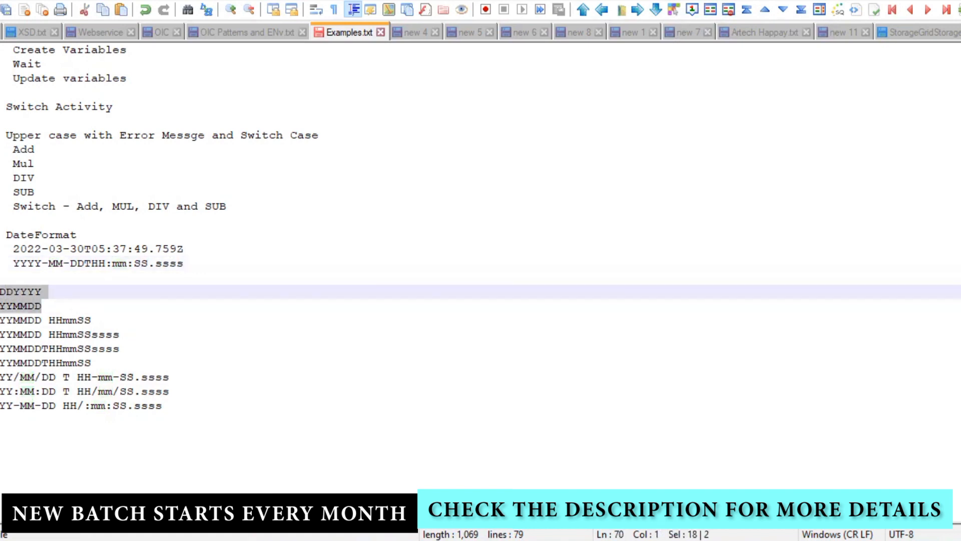
left_click(166, 326)
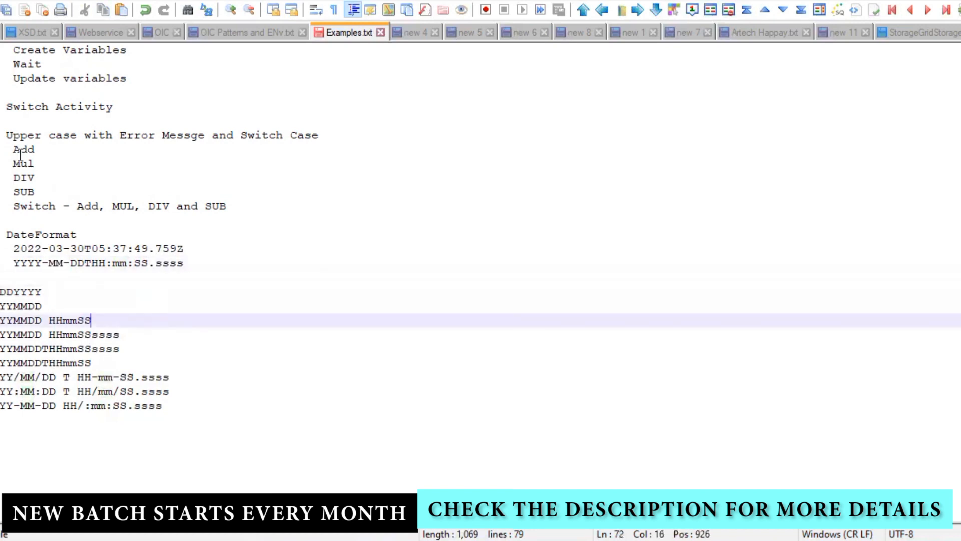
left_click_drag(51, 301, 1, 292)
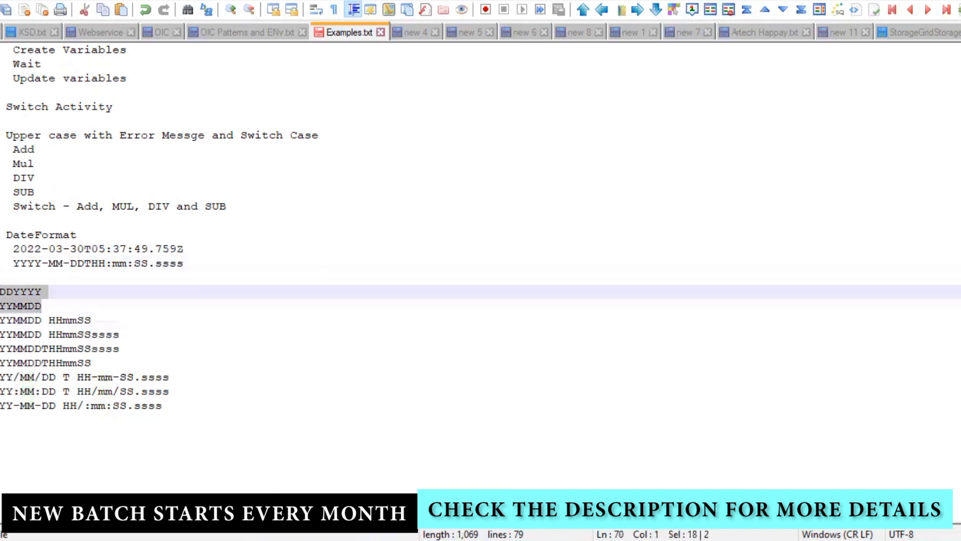
left_click(129, 326)
left_click_drag(55, 305, 1, 291)
left_click_drag(75, 305, 1, 292)
left_click(49, 296)
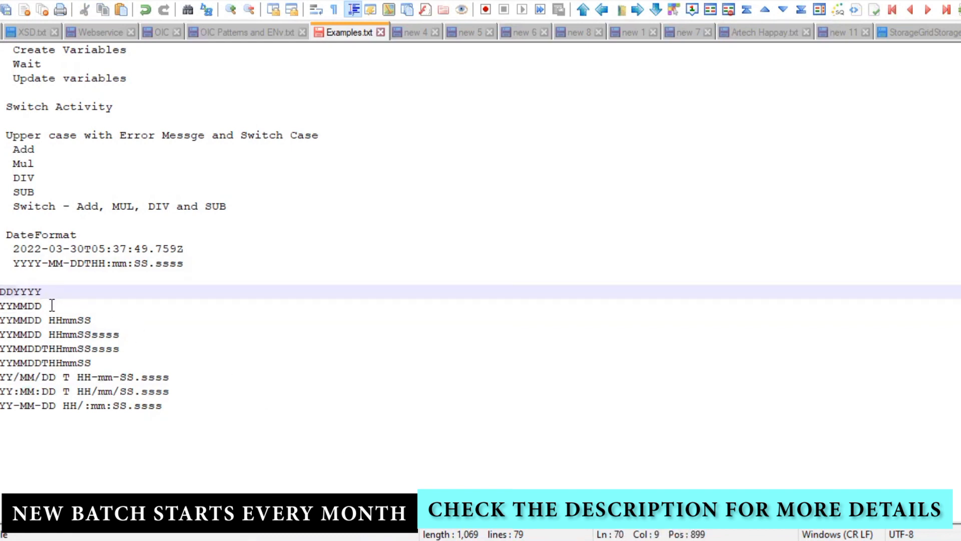
left_click_drag(52, 305, 1, 292)
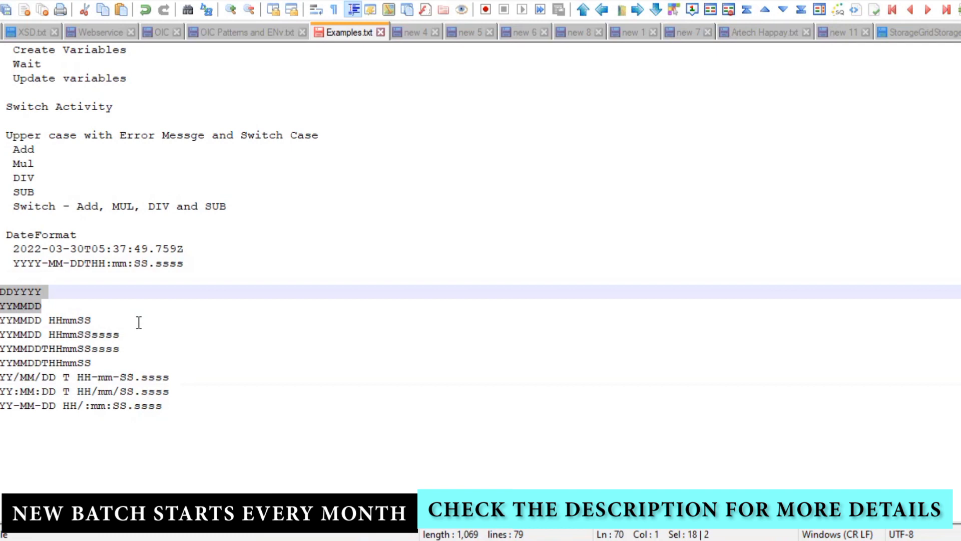
scroll(138, 323, "up", 1)
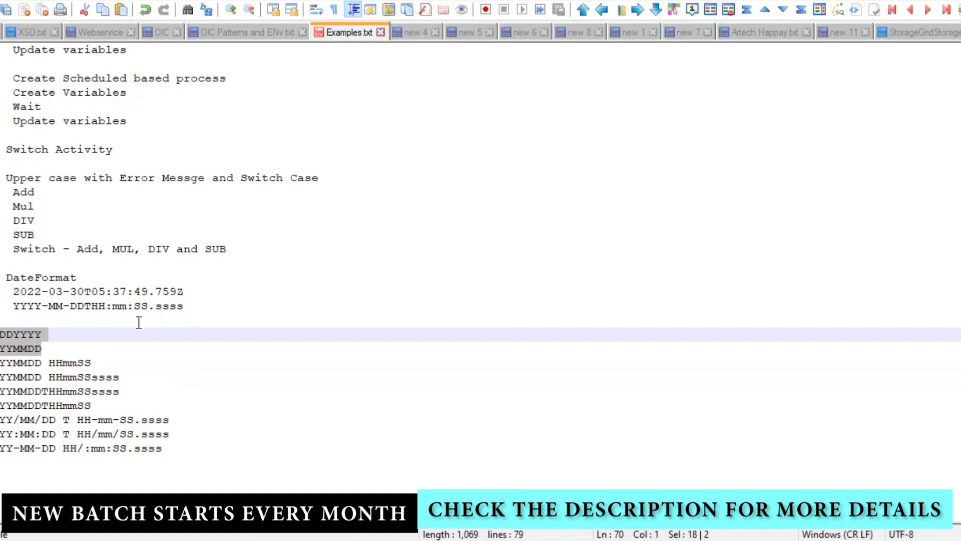
left_click(76, 340)
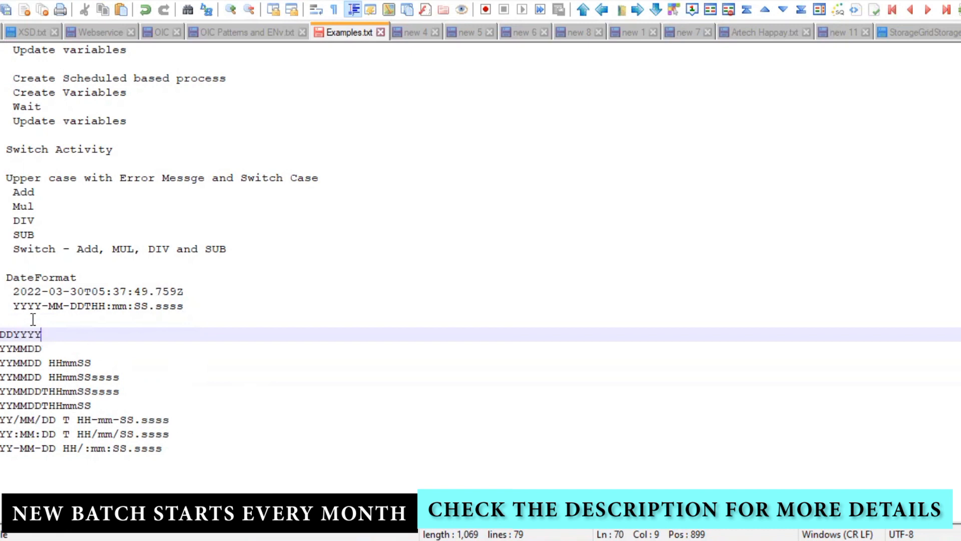
Review the exercise notes for DateFormat, Switch Activity, and Upper case with Error Messge and Switch Case.
left_click_drag(8, 276, 210, 308)
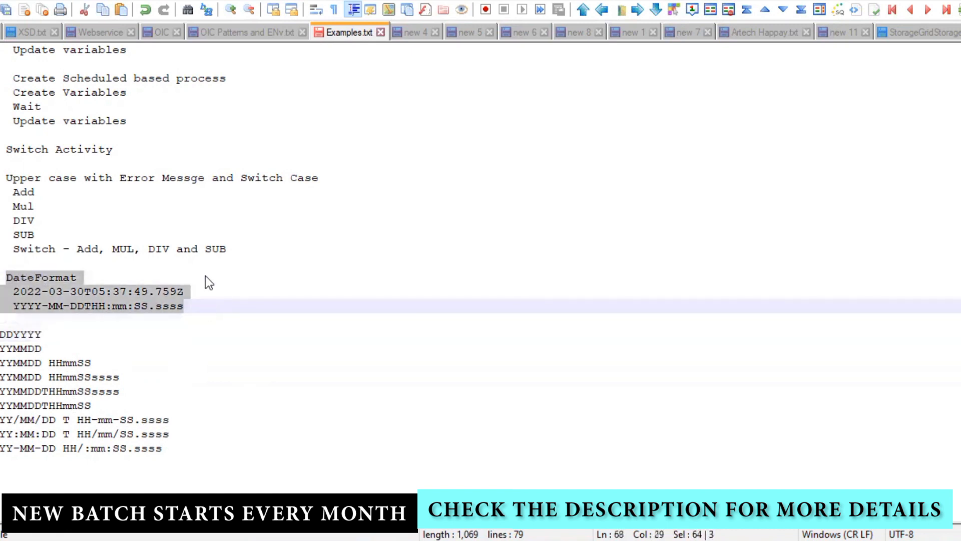
left_click_drag(245, 250, 4, 178)
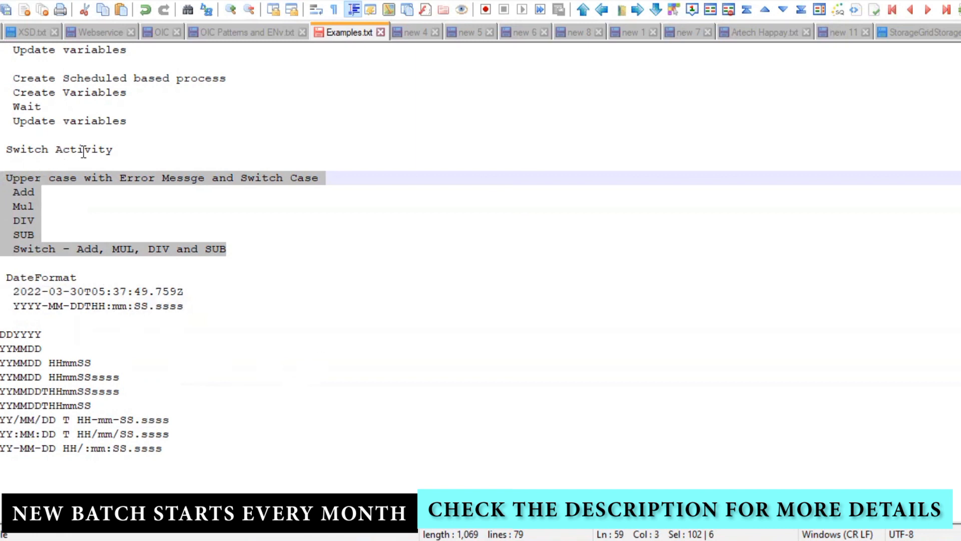
left_click_drag(137, 149, 248, 188)
left_click(271, 248)
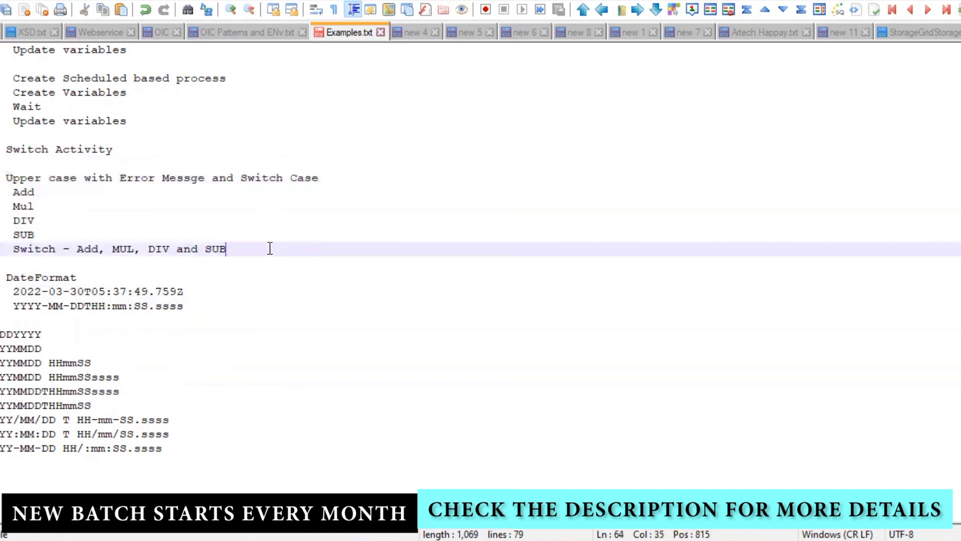